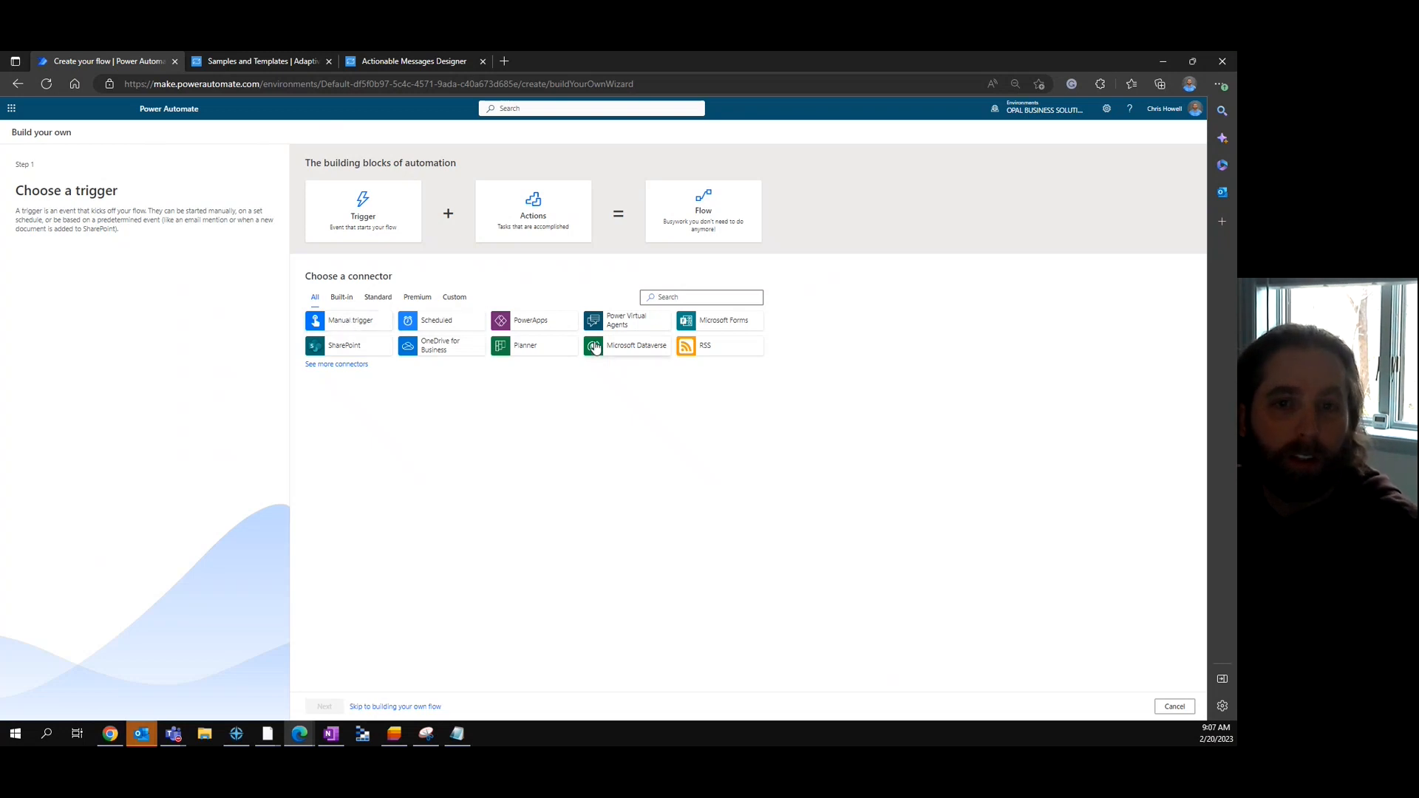
- Switch to the OPAL BUSINESS SOLUTIONS LLC2 environment and start a new flow from scratch
left_click(1053, 108)
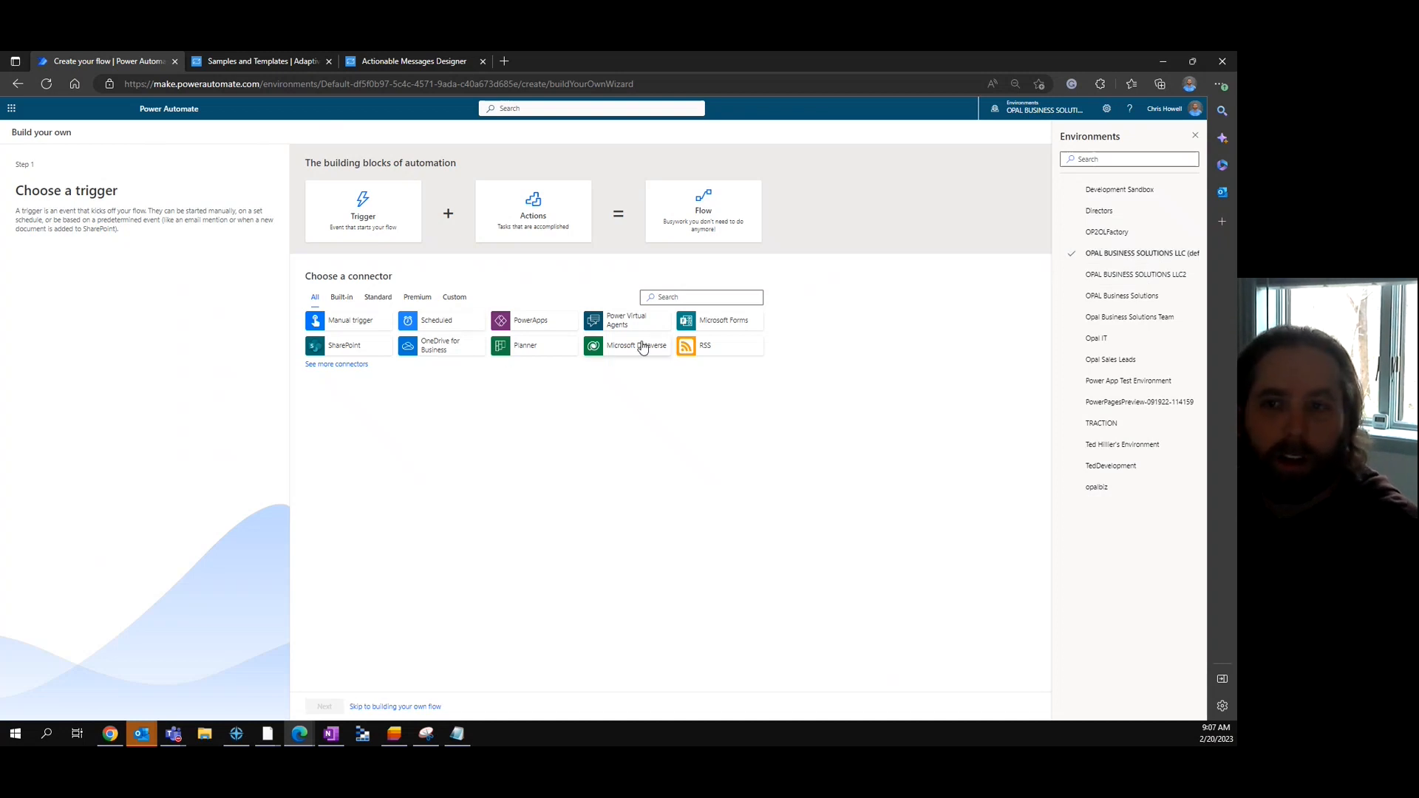
left_click(1145, 276)
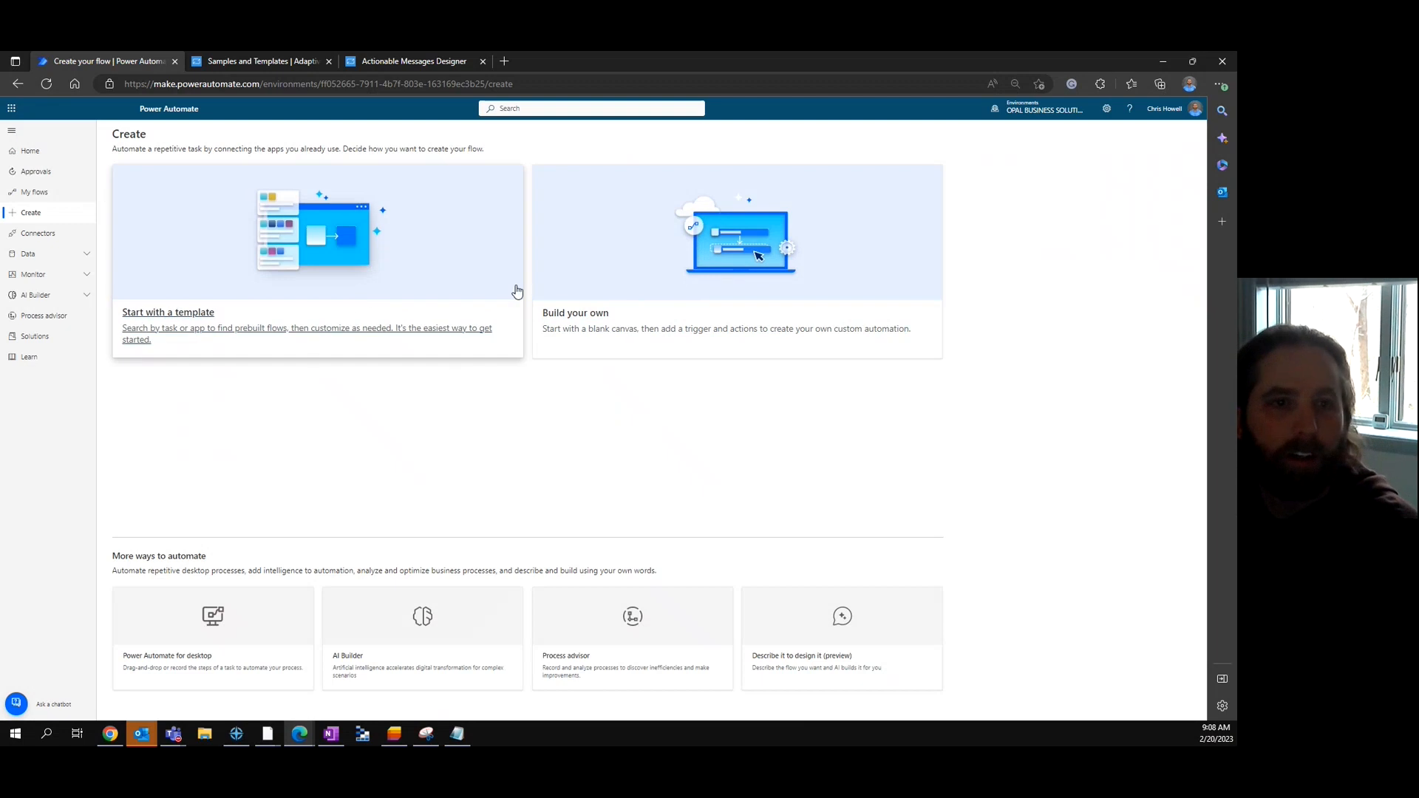
left_click(600, 328)
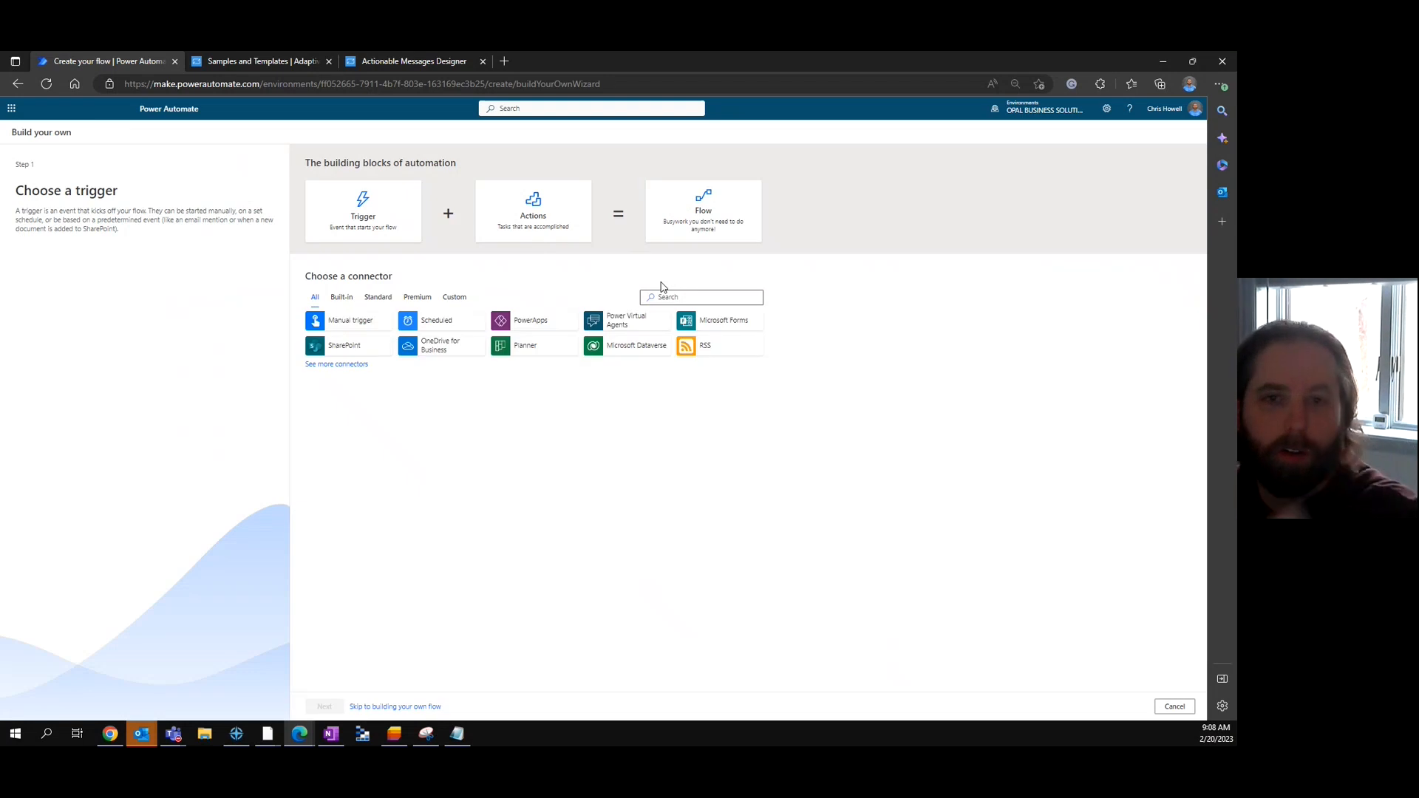
- Use the Dataverse 'When a row is added, modified or deleted' trigger and Dataverse List rows action
left_click(622, 347)
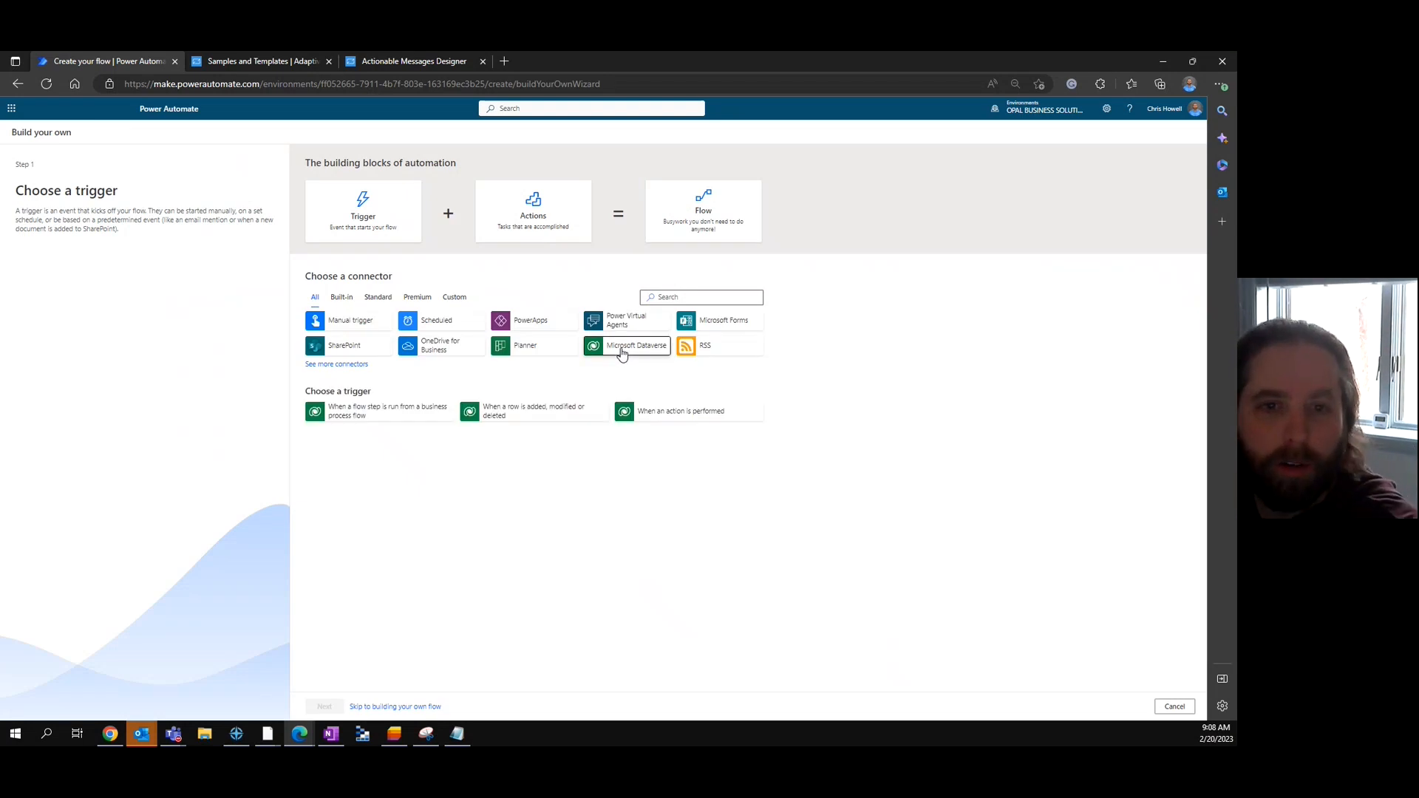
left_click(526, 413)
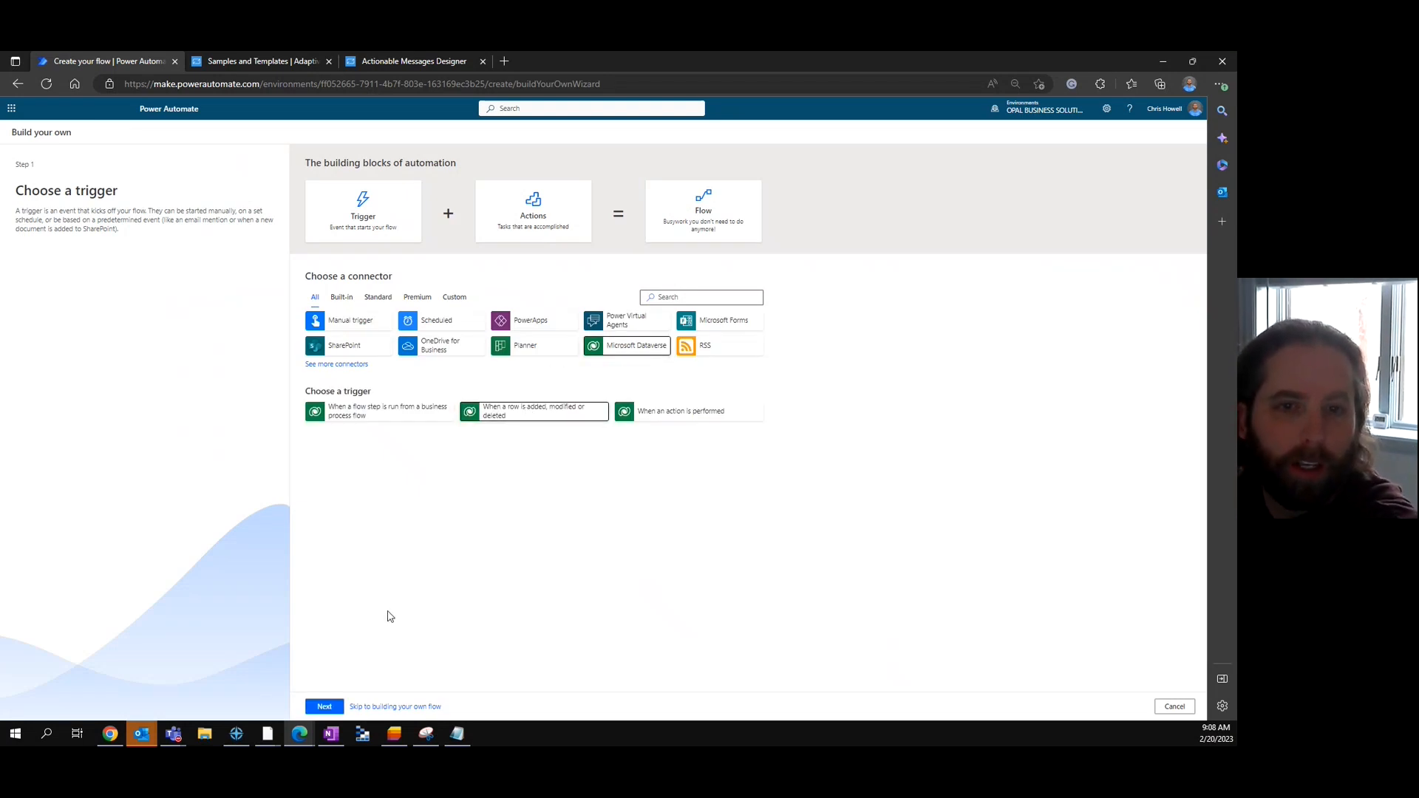
left_click(325, 706)
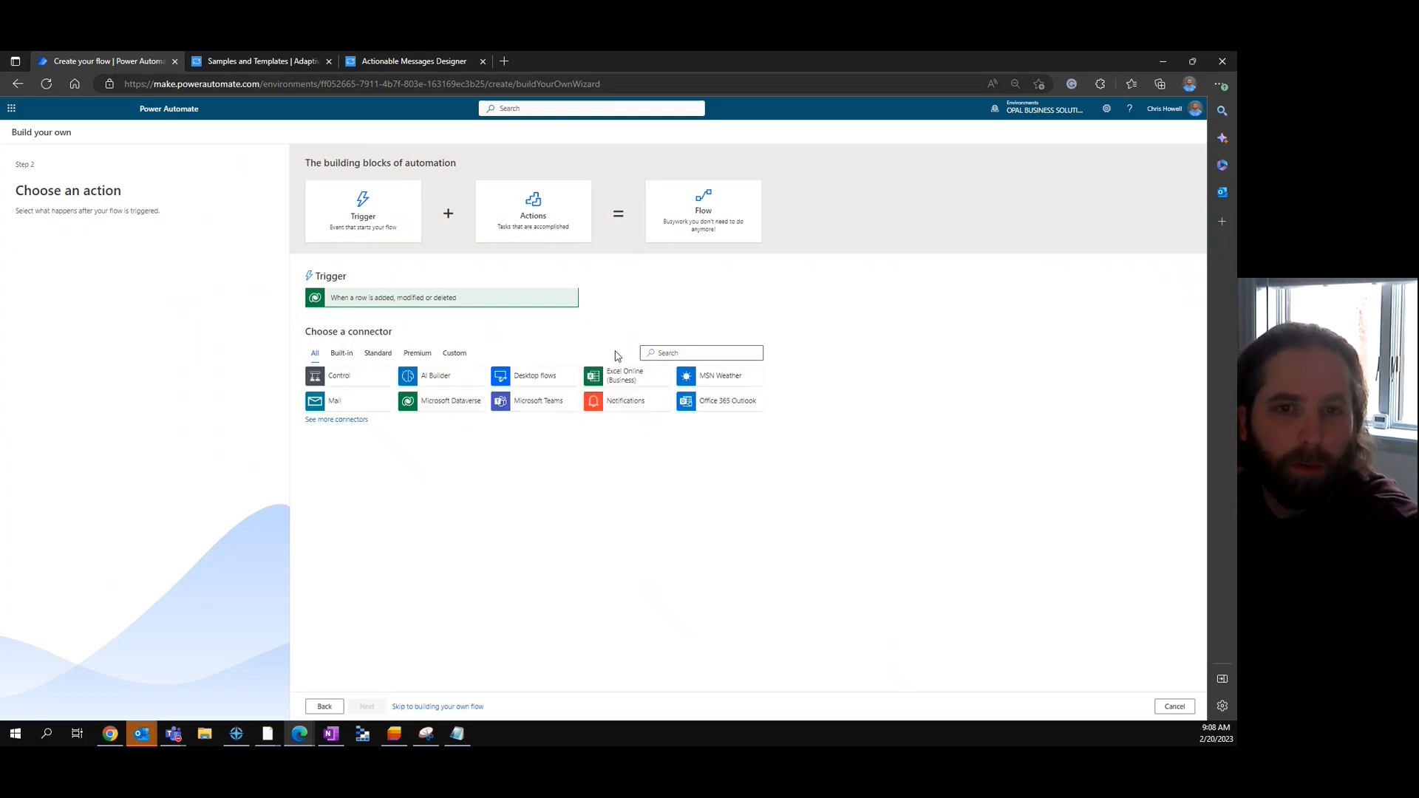
left_click(427, 404)
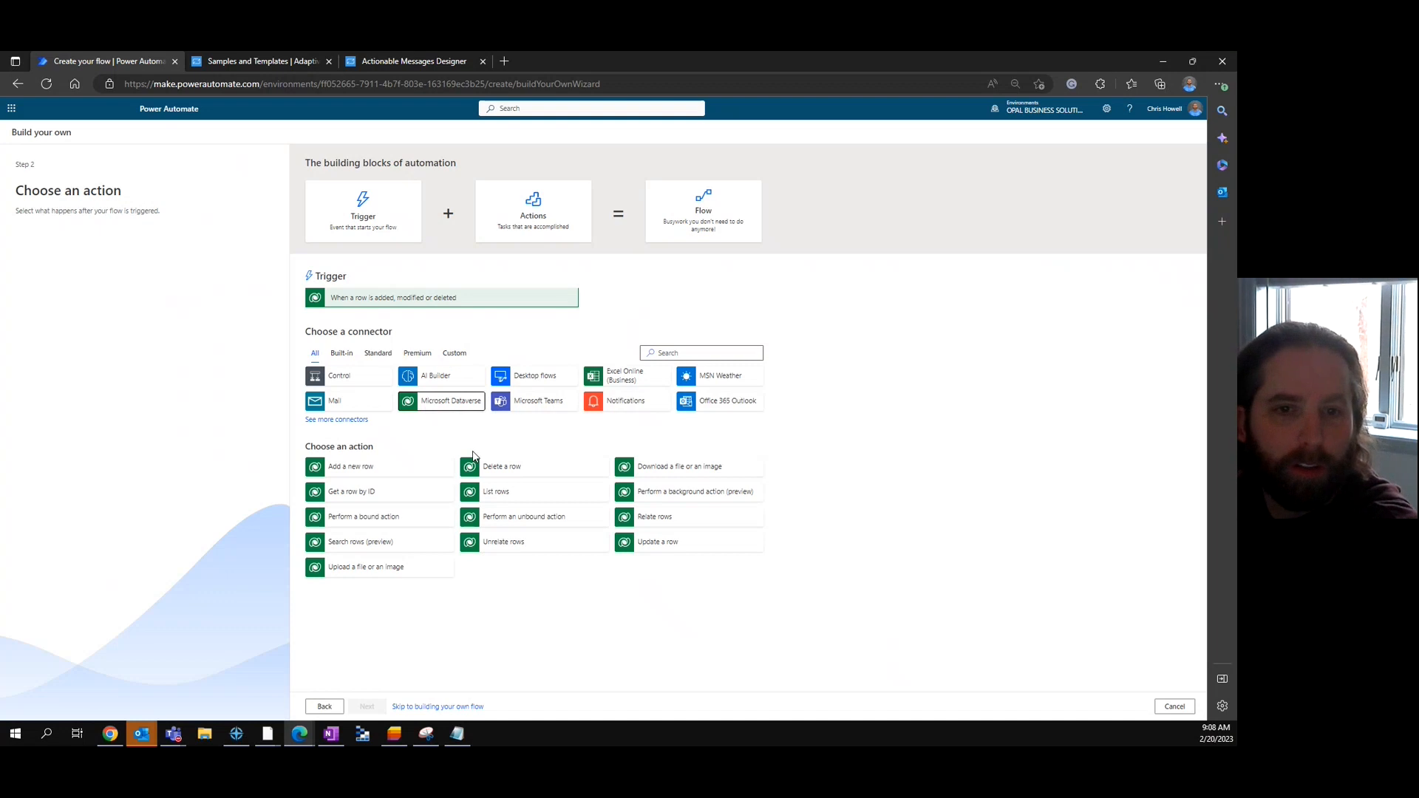
left_click(494, 493)
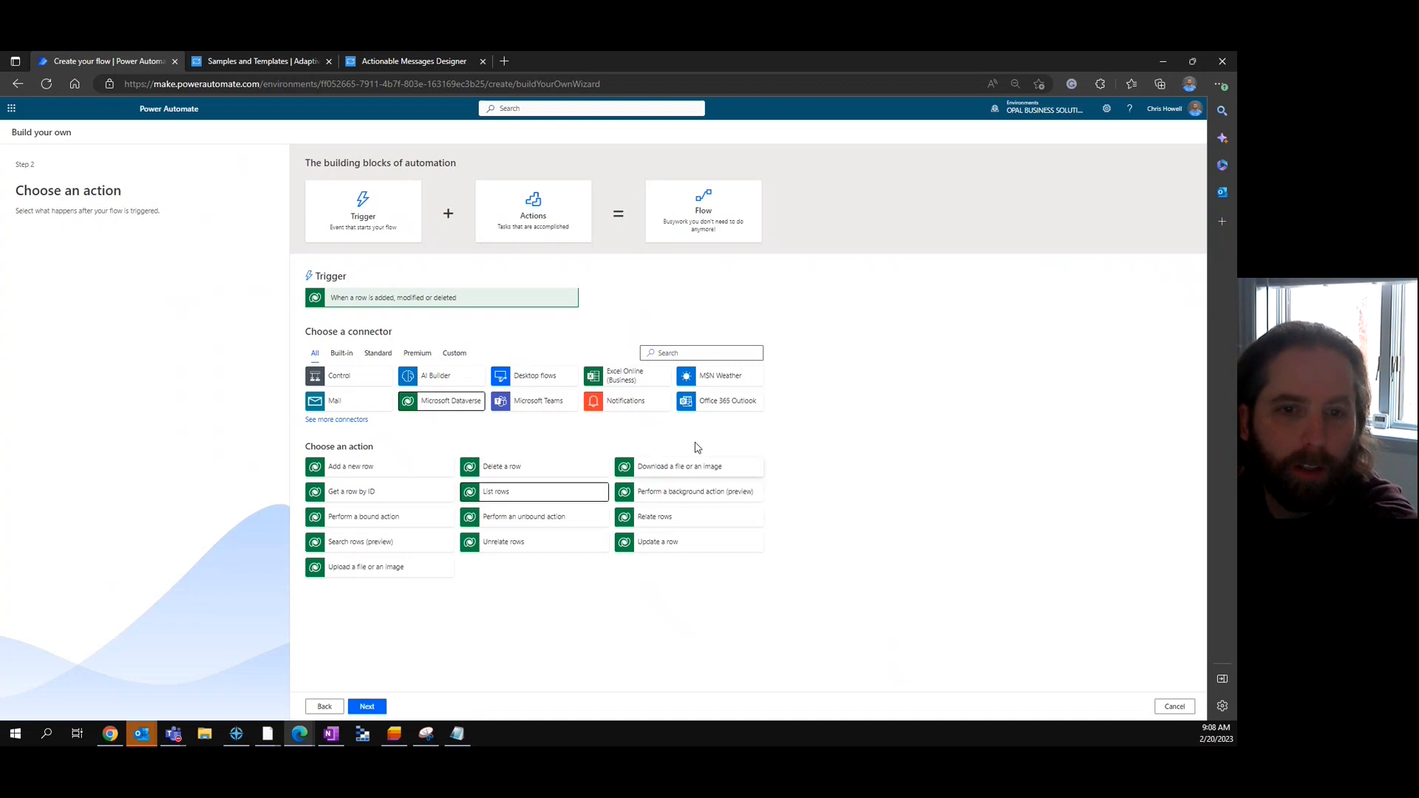
left_click(367, 706)
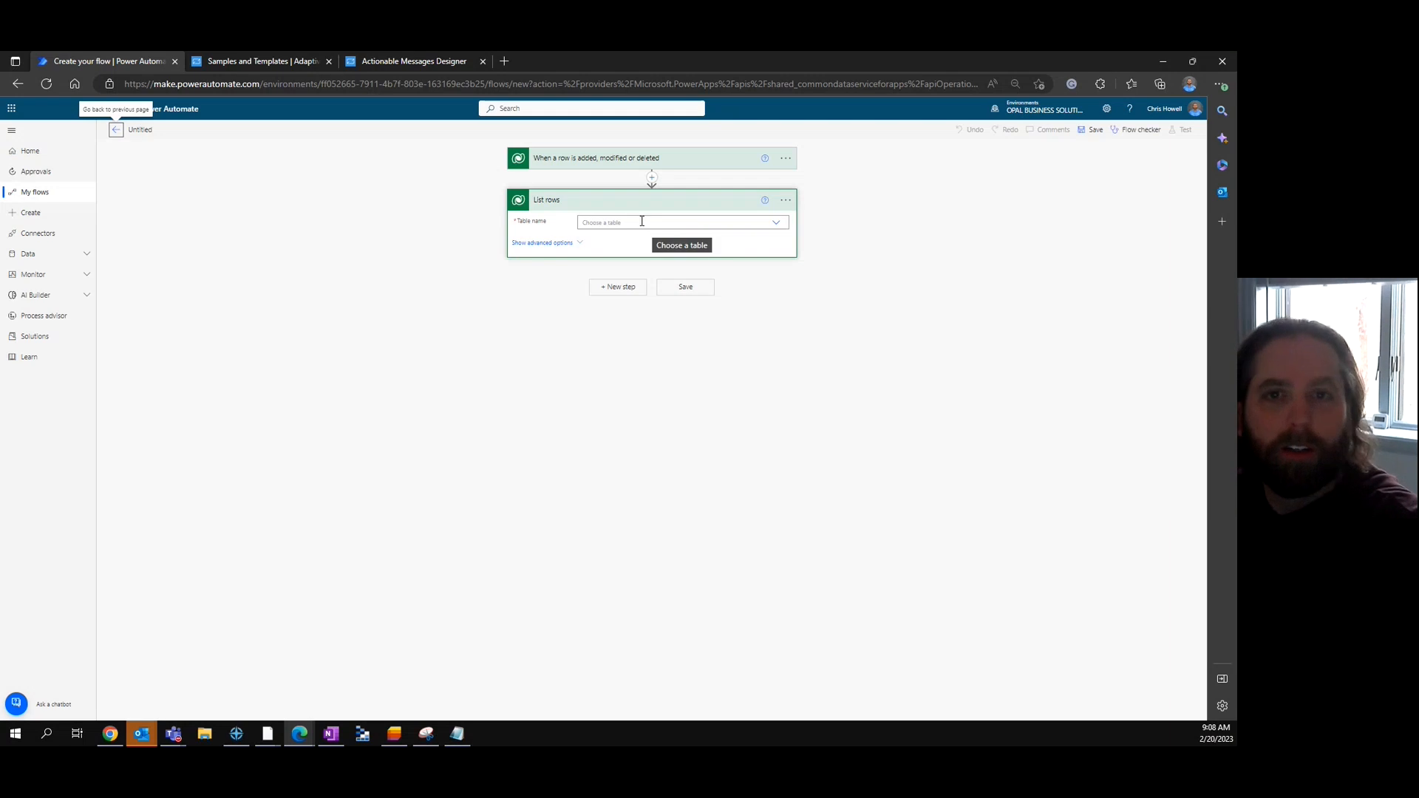
- Set the trigger's change type to Added, table to Leads and scope to Organization
left_click(669, 158)
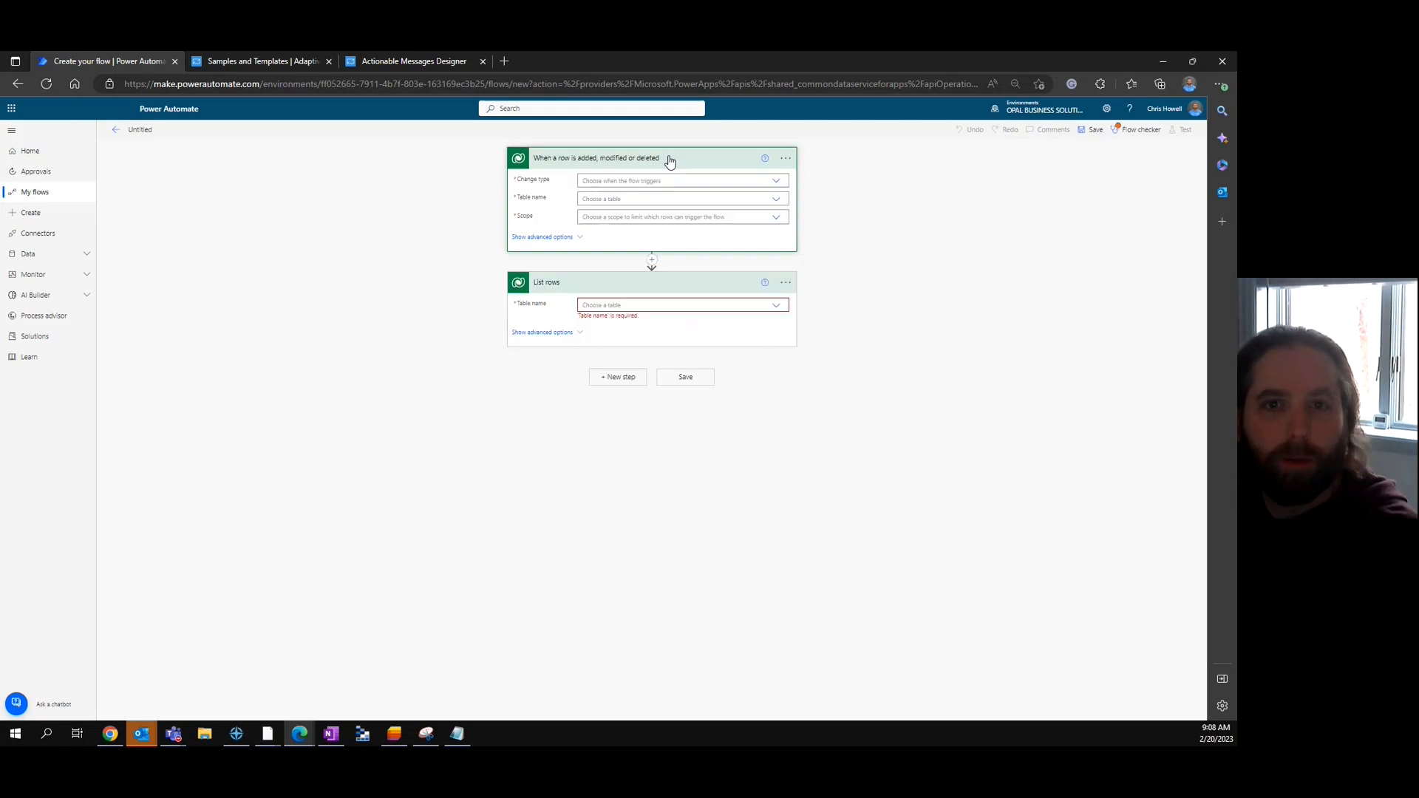
left_click(776, 182)
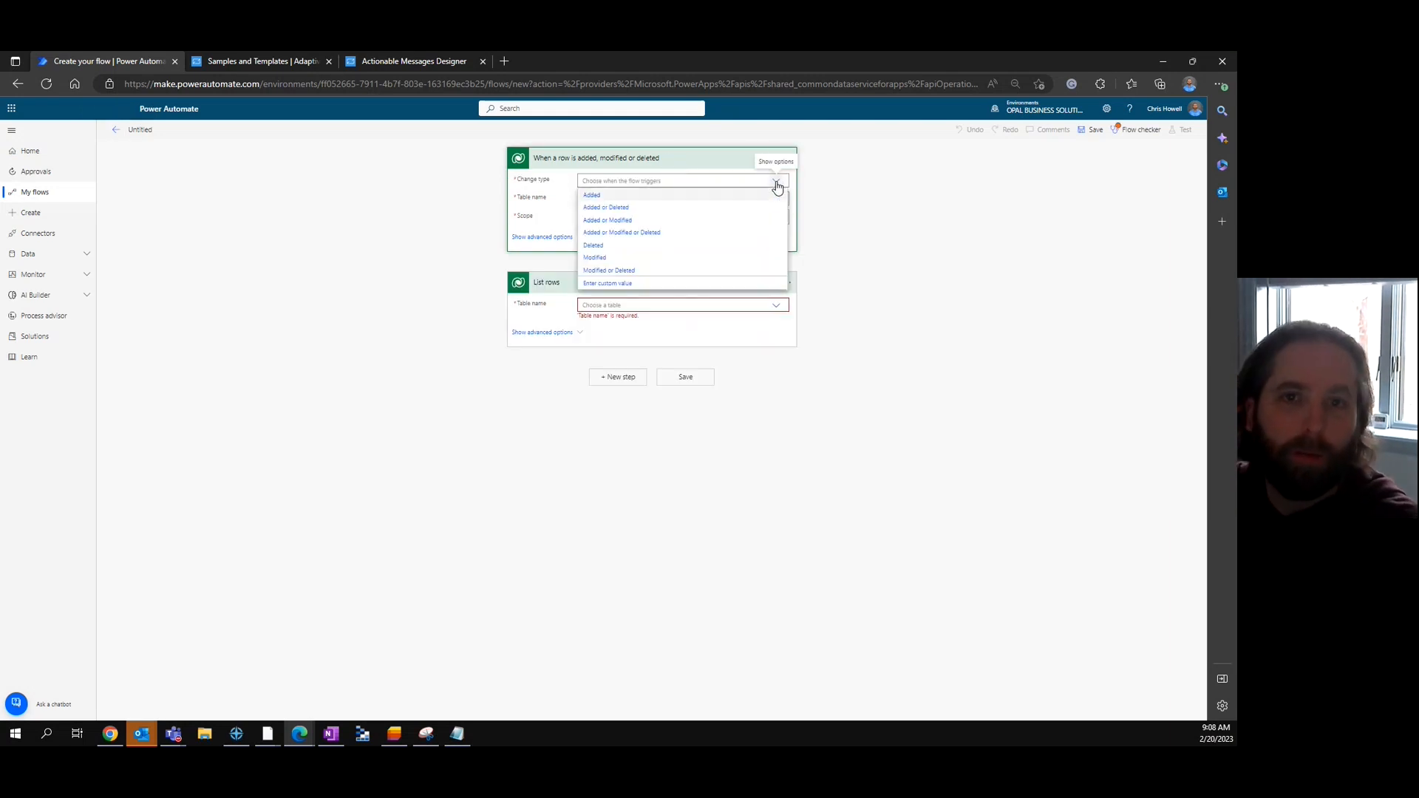
left_click(592, 197)
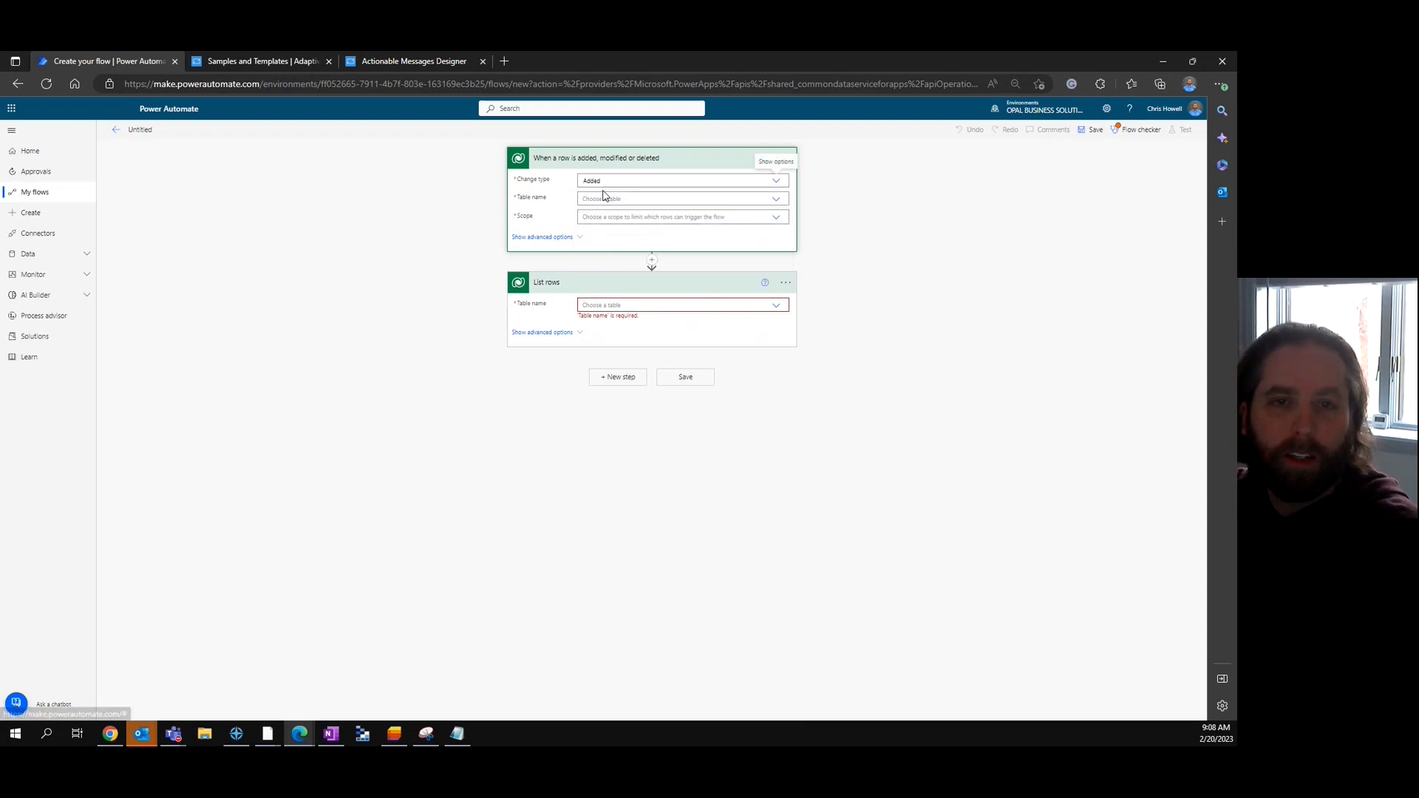
left_click(776, 198)
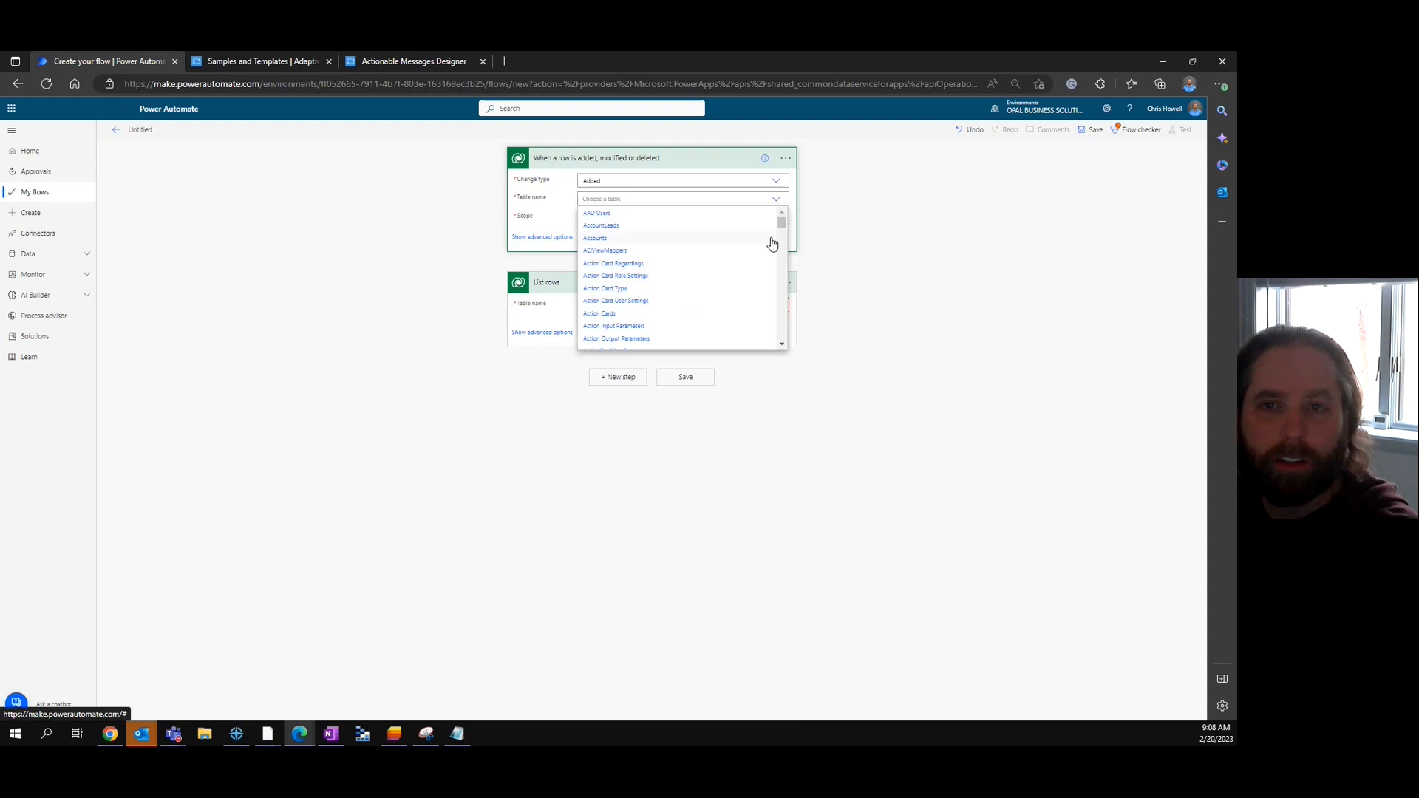
left_click_drag(782, 222, 786, 276)
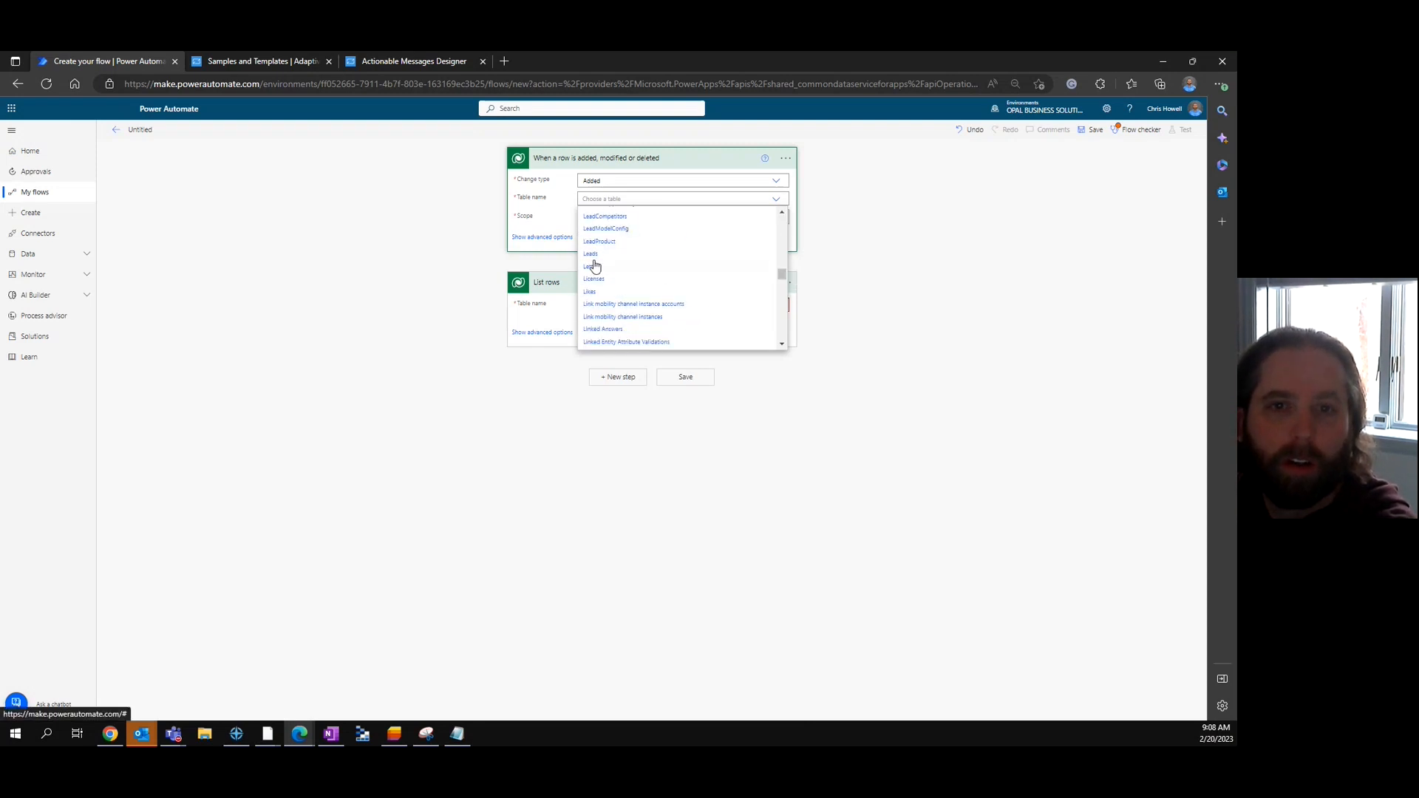
left_click(590, 255)
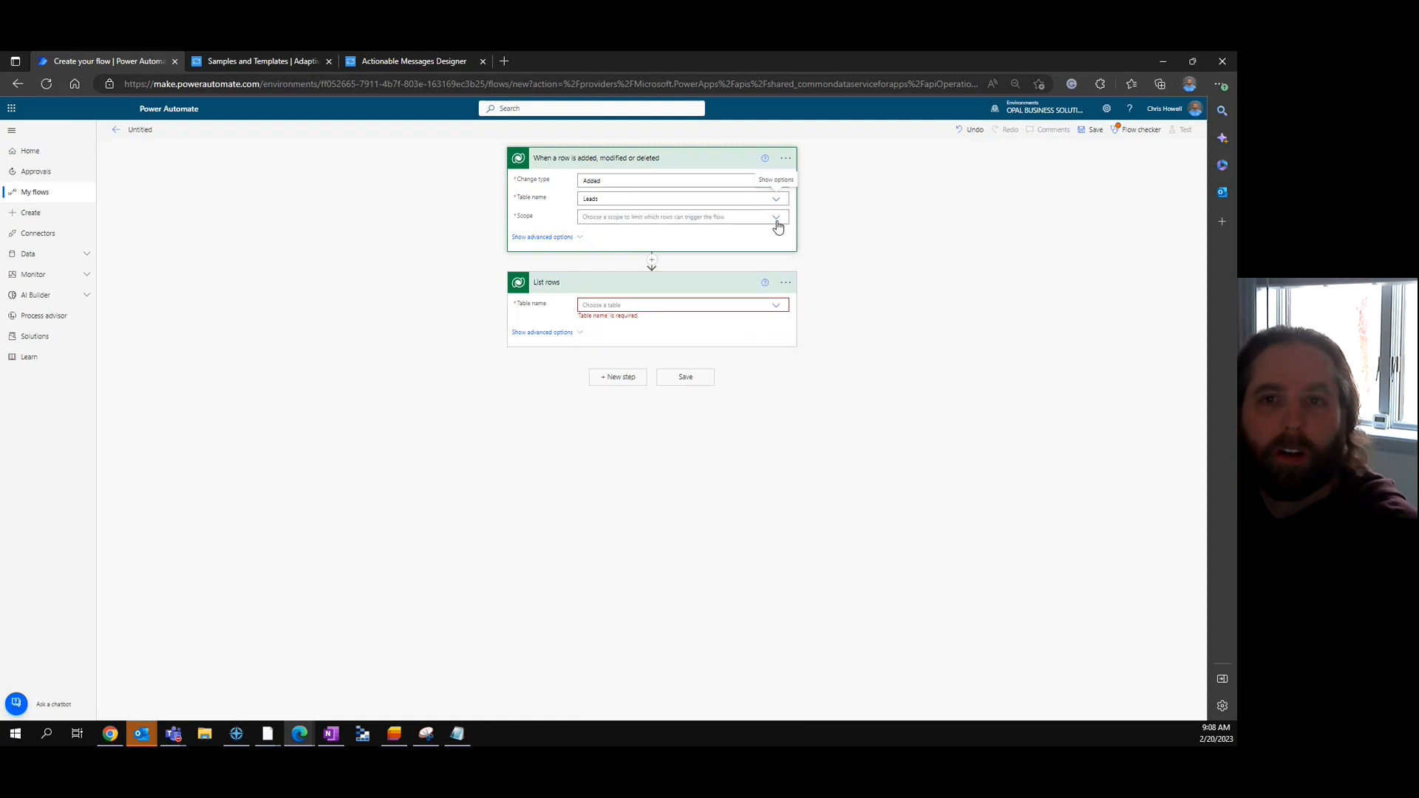
left_click(775, 220)
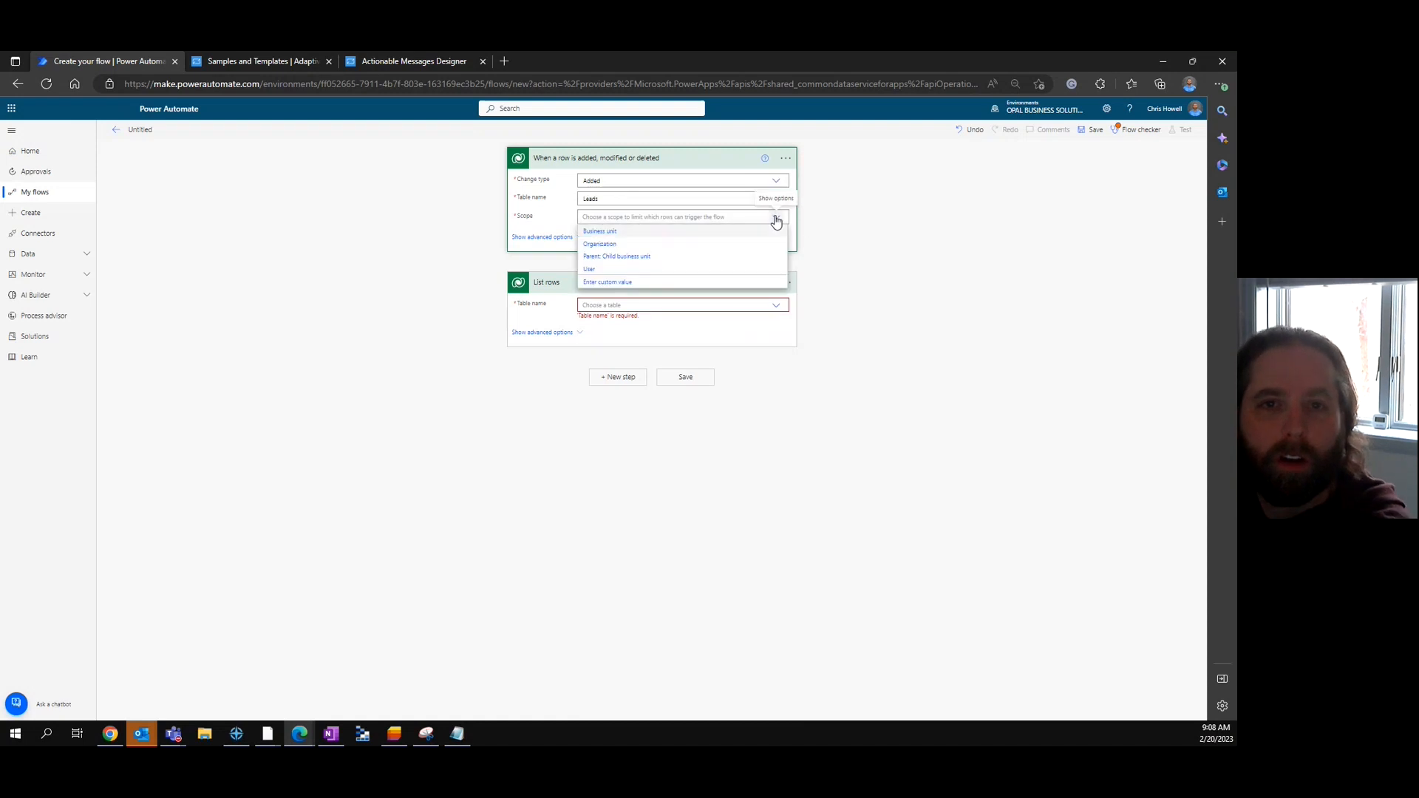
left_click(611, 245)
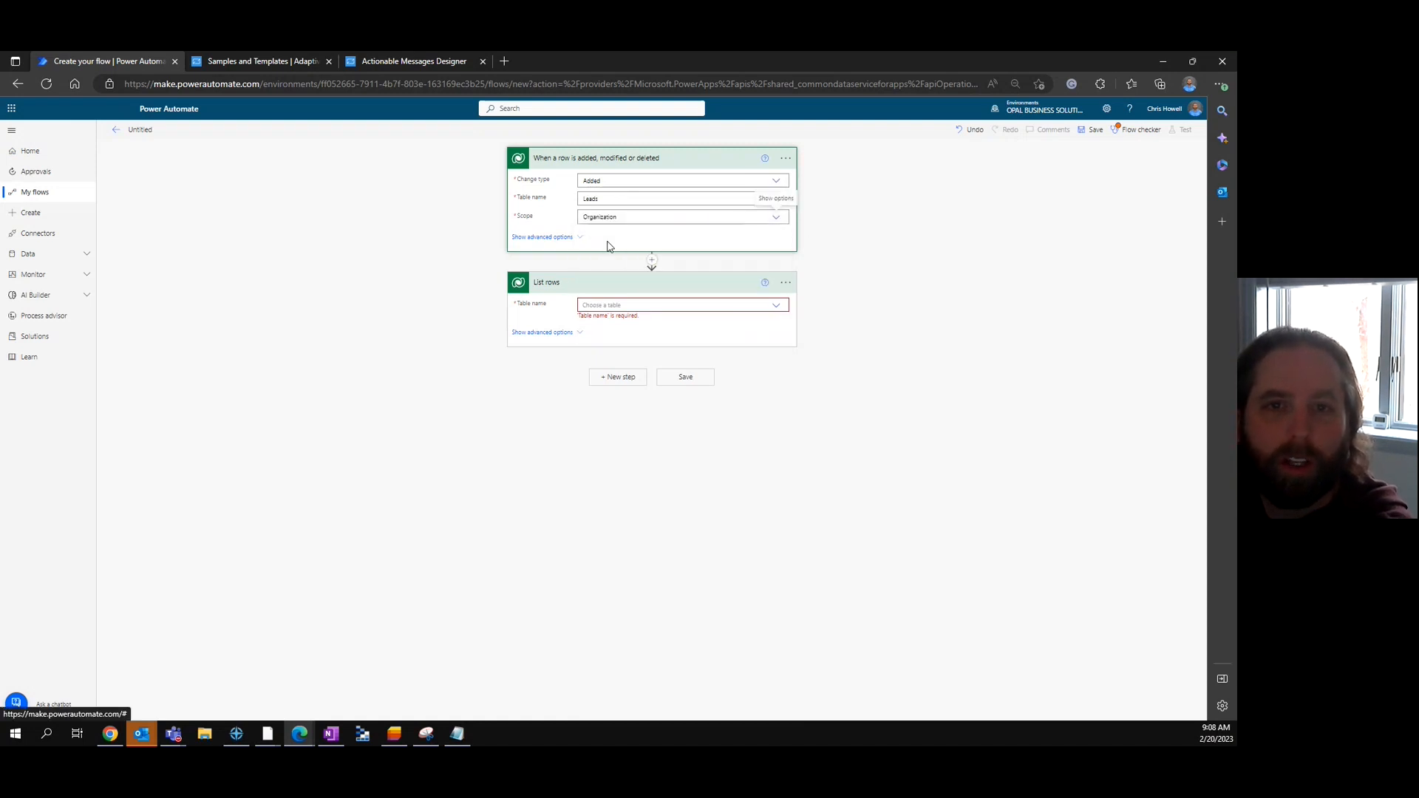
left_click(579, 238)
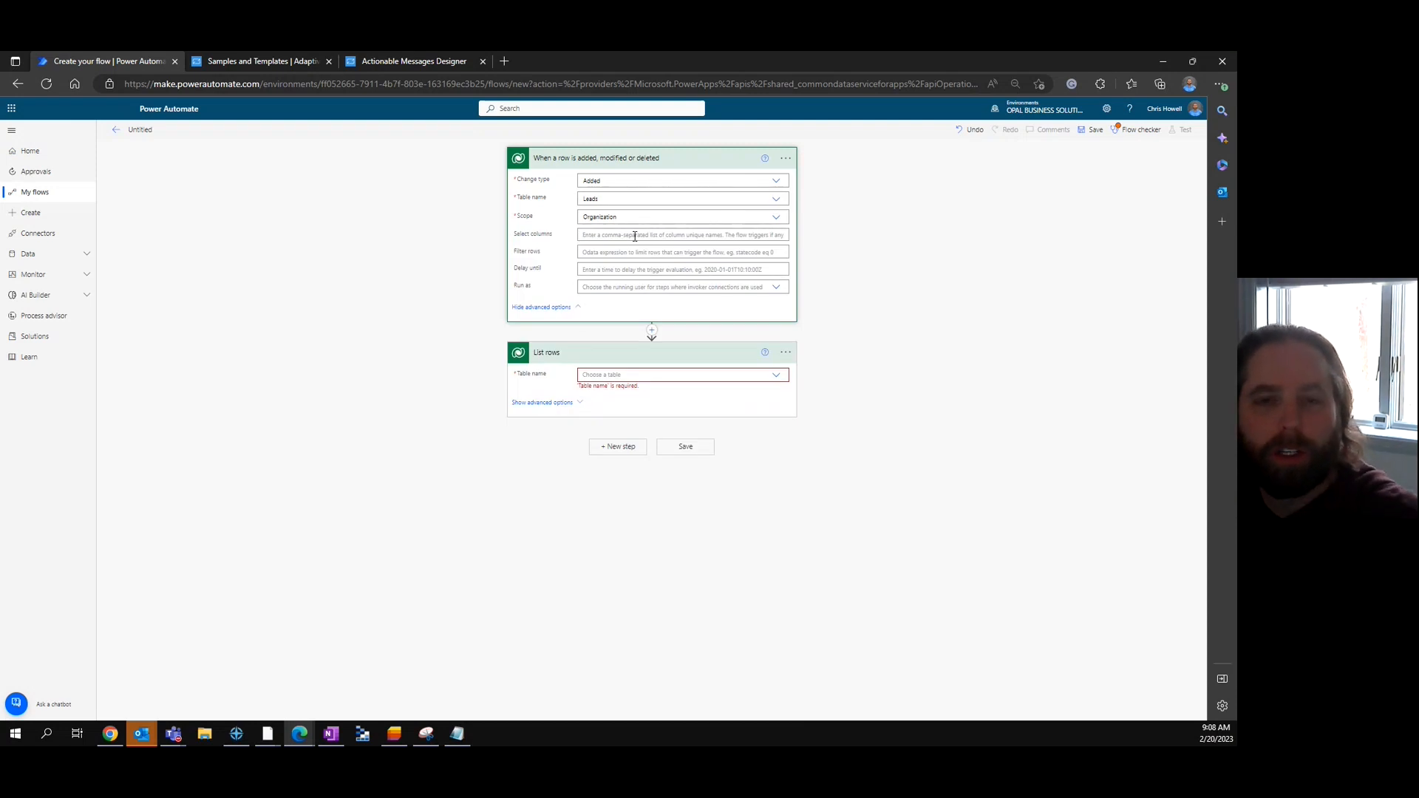
left_click(578, 309)
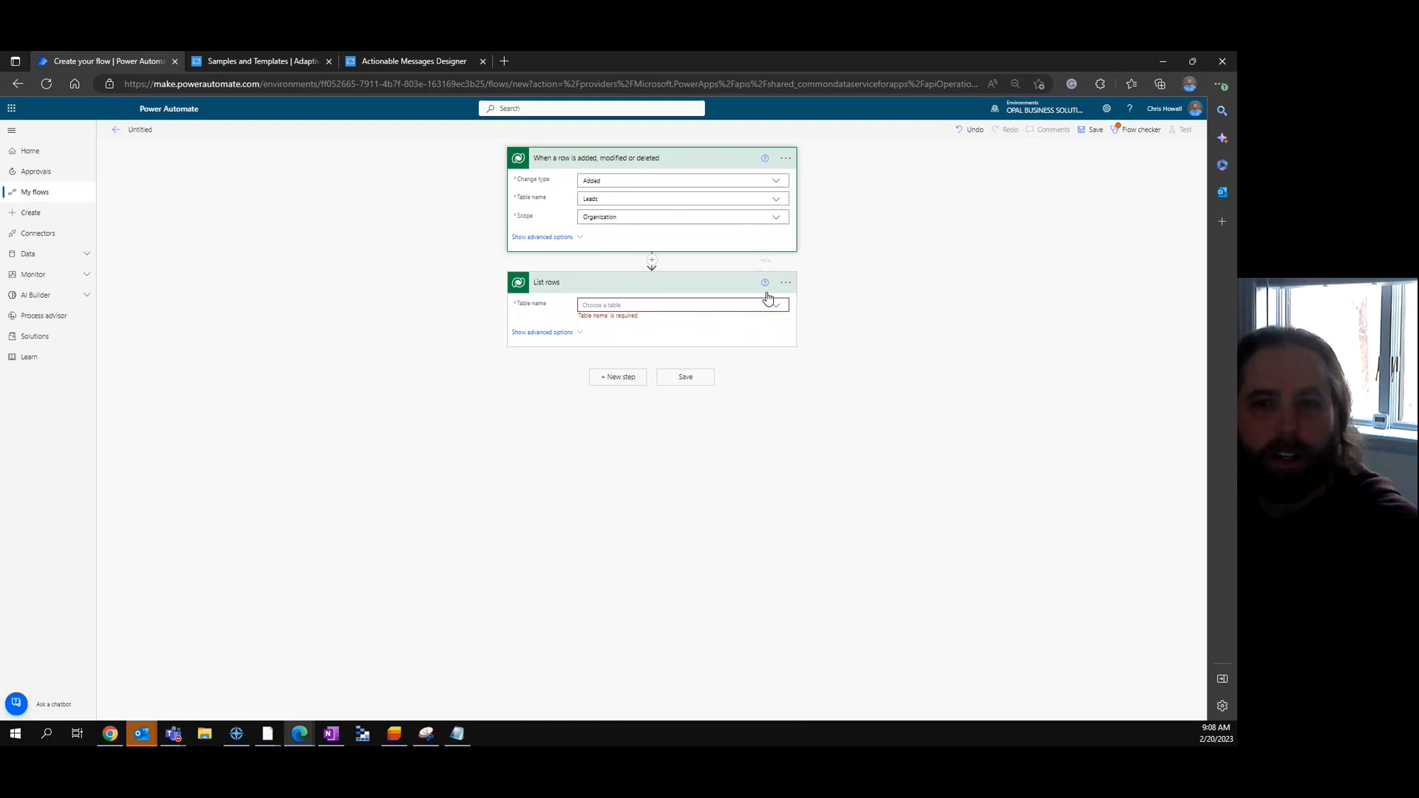
- Point List rows at the Users table and reveal its advanced options
left_click(777, 306)
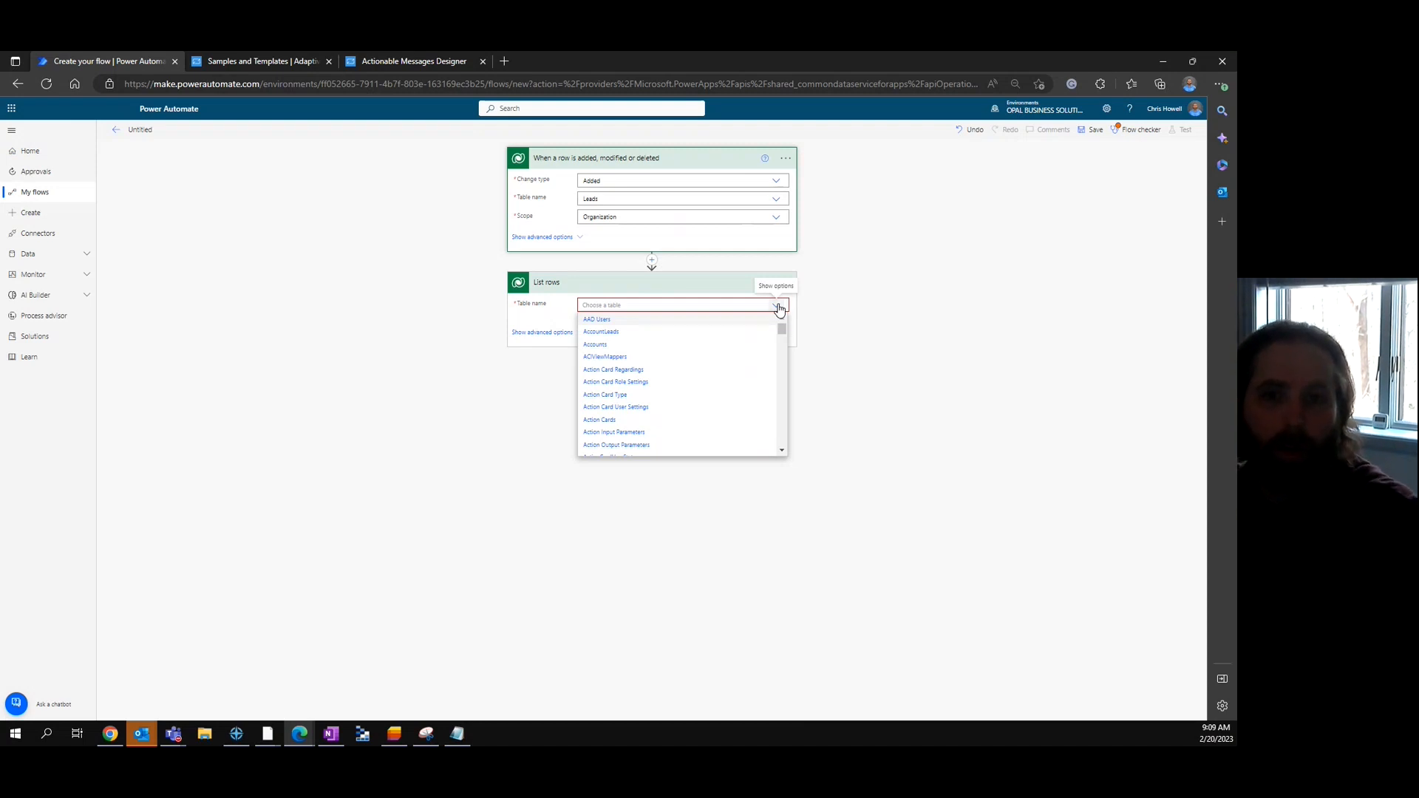
left_click_drag(781, 330, 783, 440)
scroll(632, 399, "down", 5)
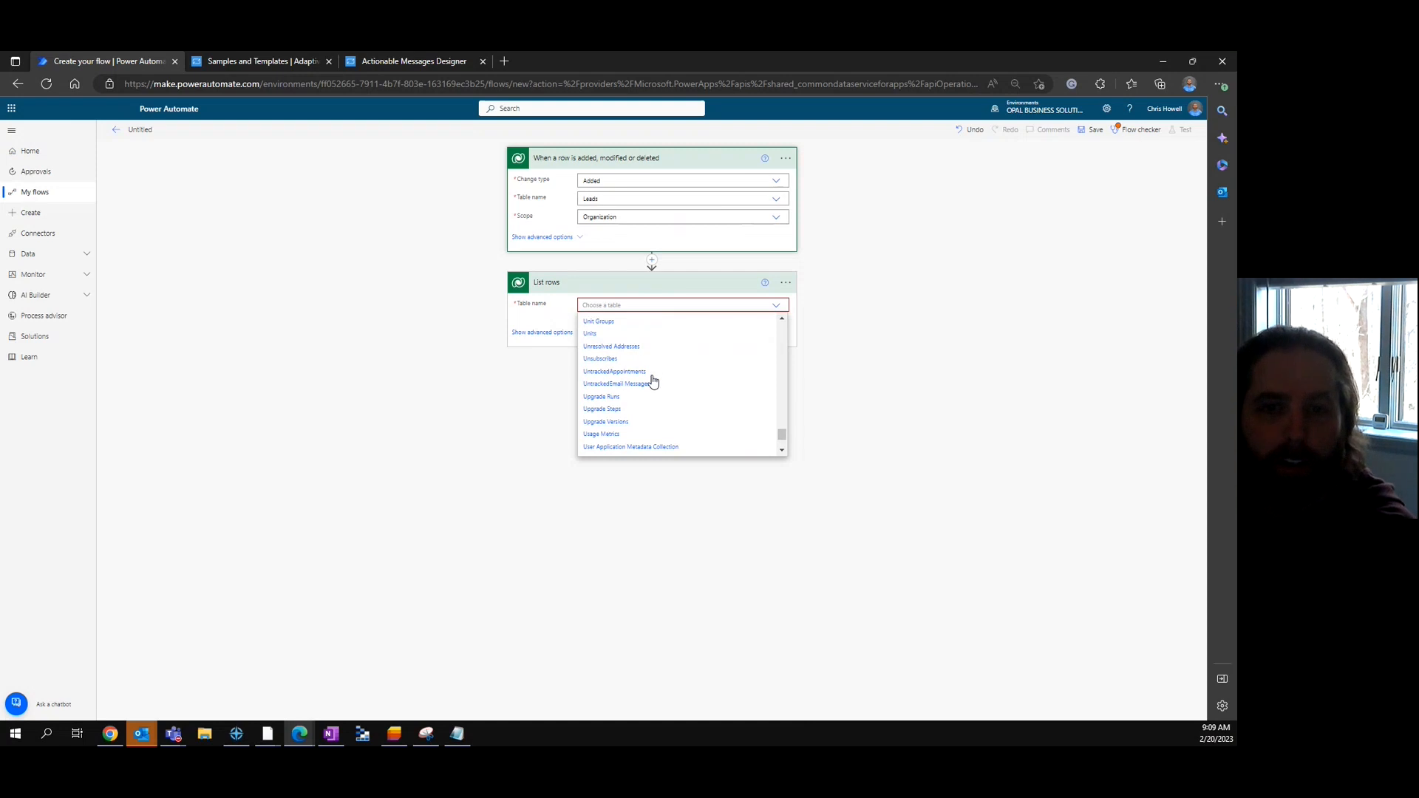
scroll(678, 377, "down", 3)
scroll(665, 399, "down", 1)
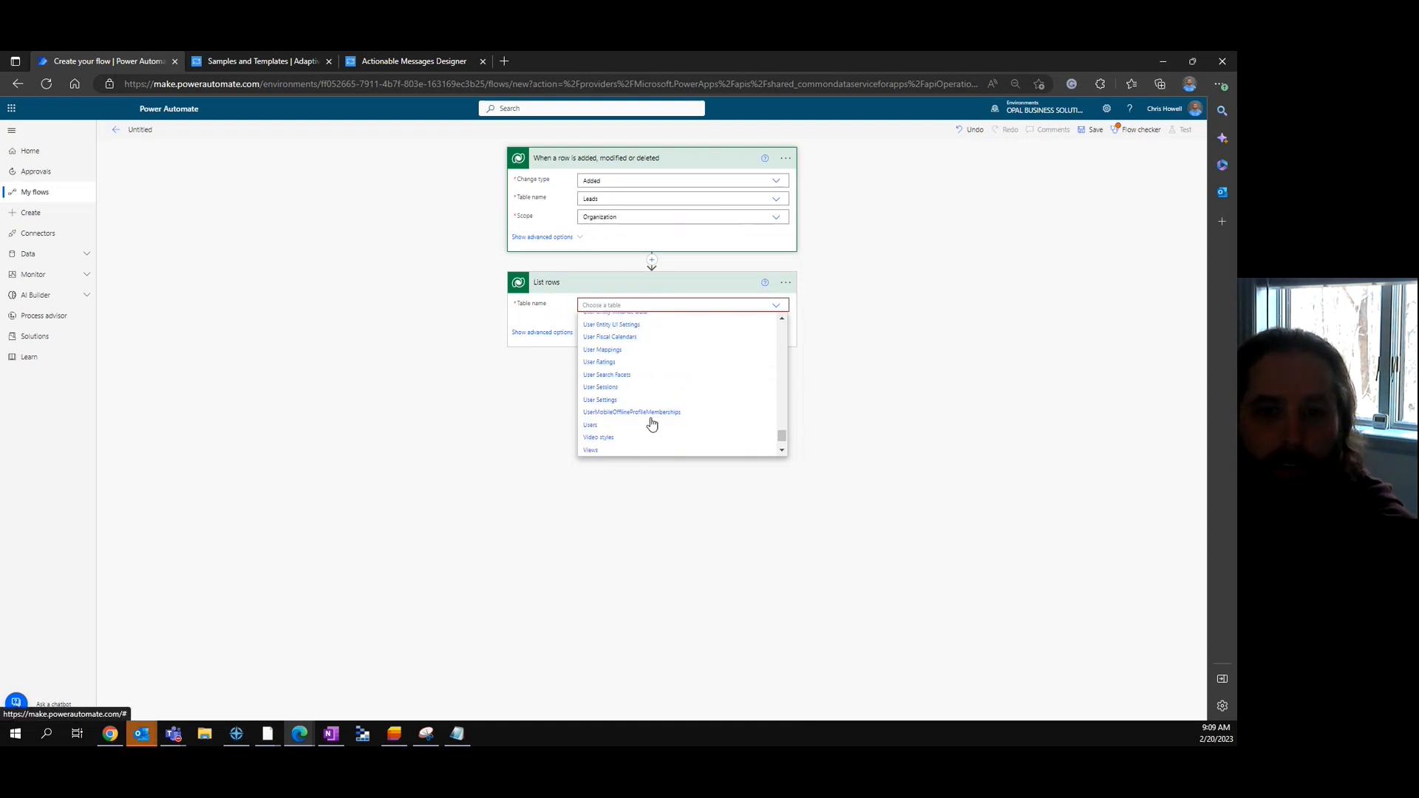
left_click(592, 426)
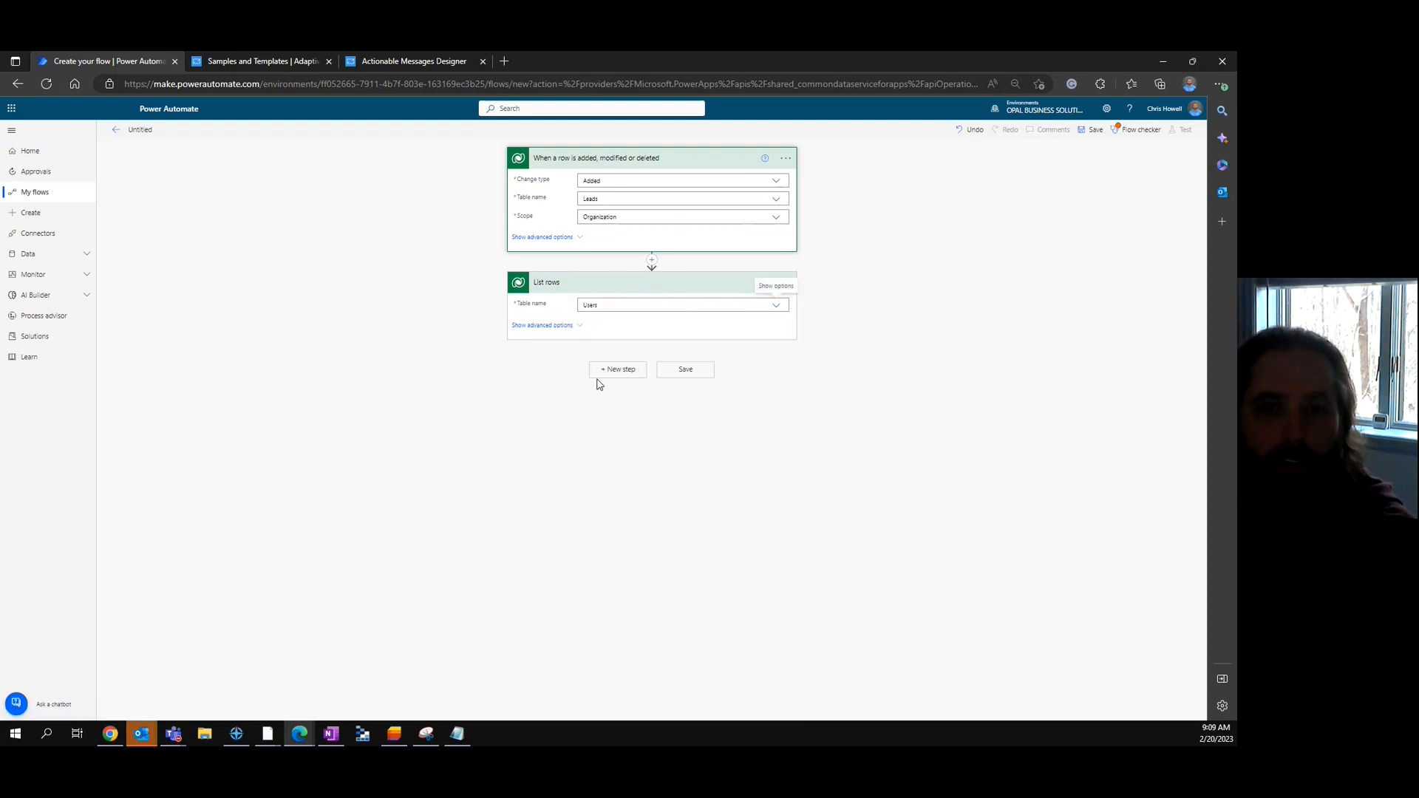
left_click(579, 326)
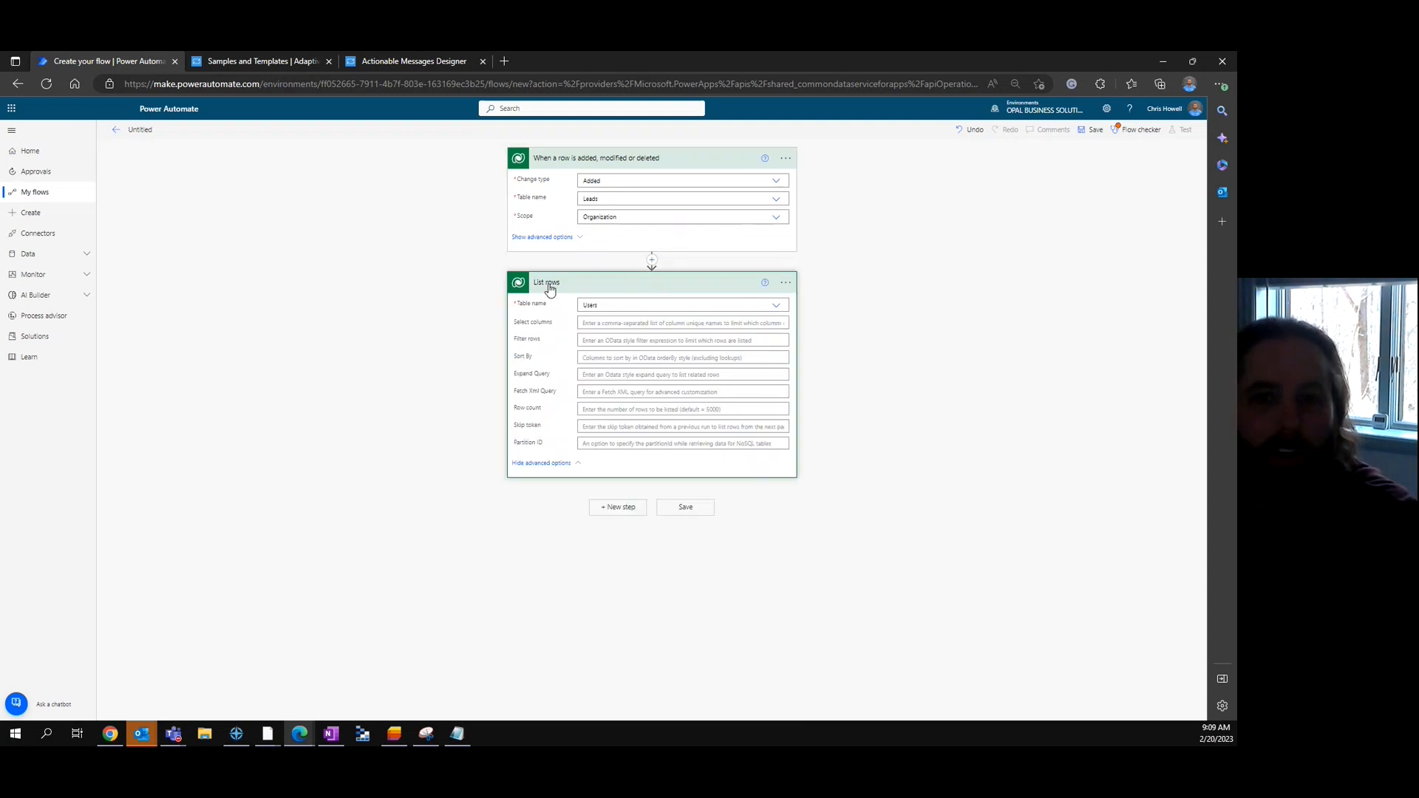
left_click(621, 325)
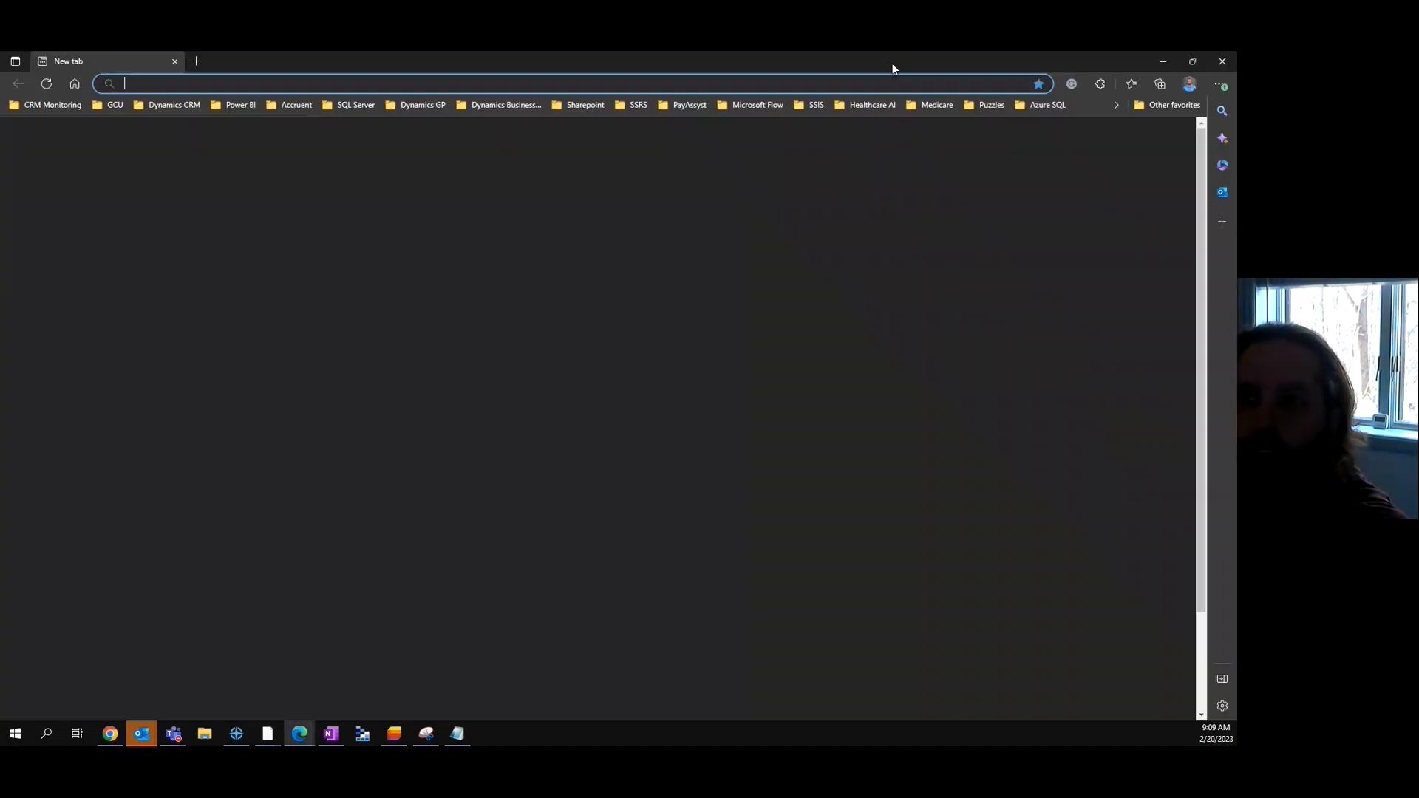
- Sort List rows by fullname, filter isdisabled eq false and islicensed eq true, select systemuserid, fullname, domainname
left_click_drag(894, 65, 1237, 65)
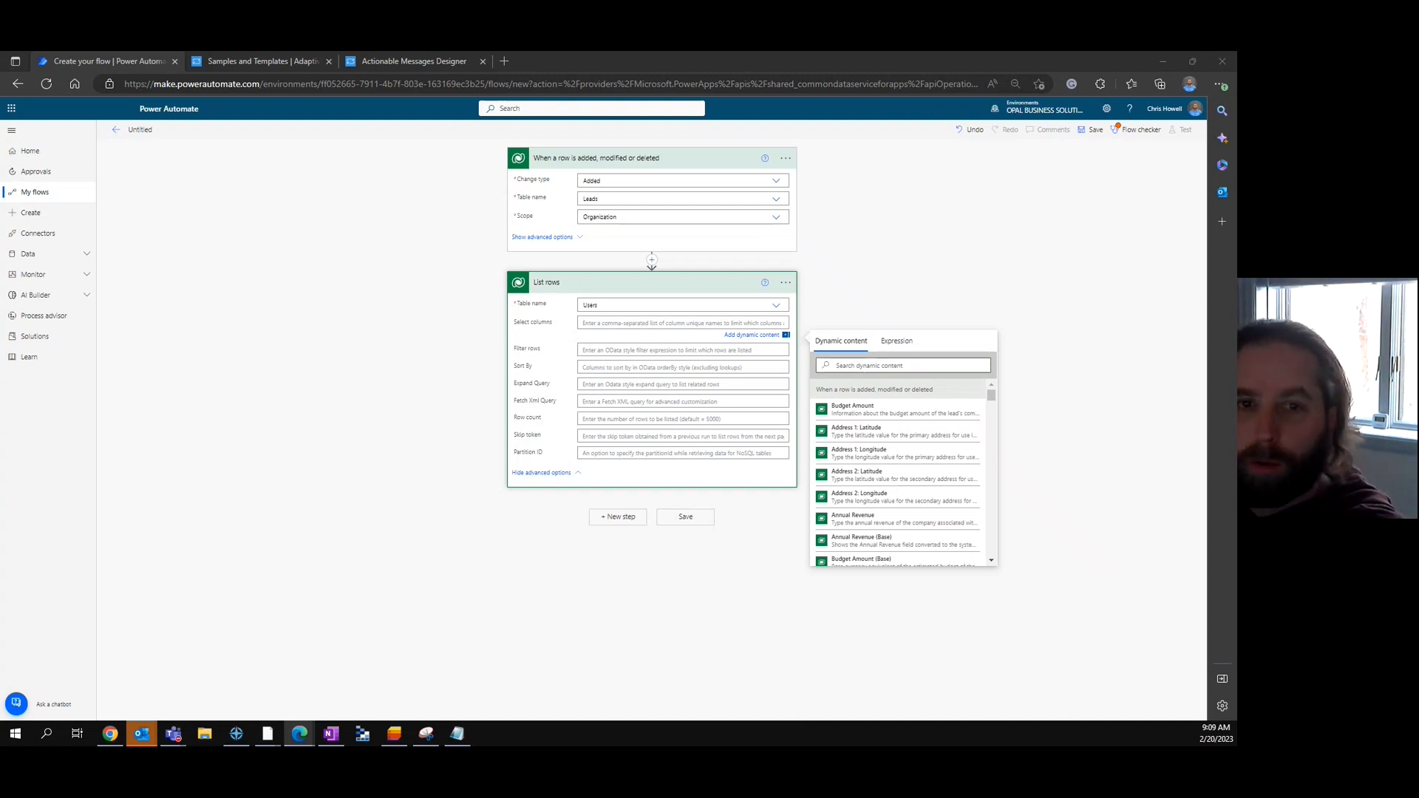
left_click(710, 324)
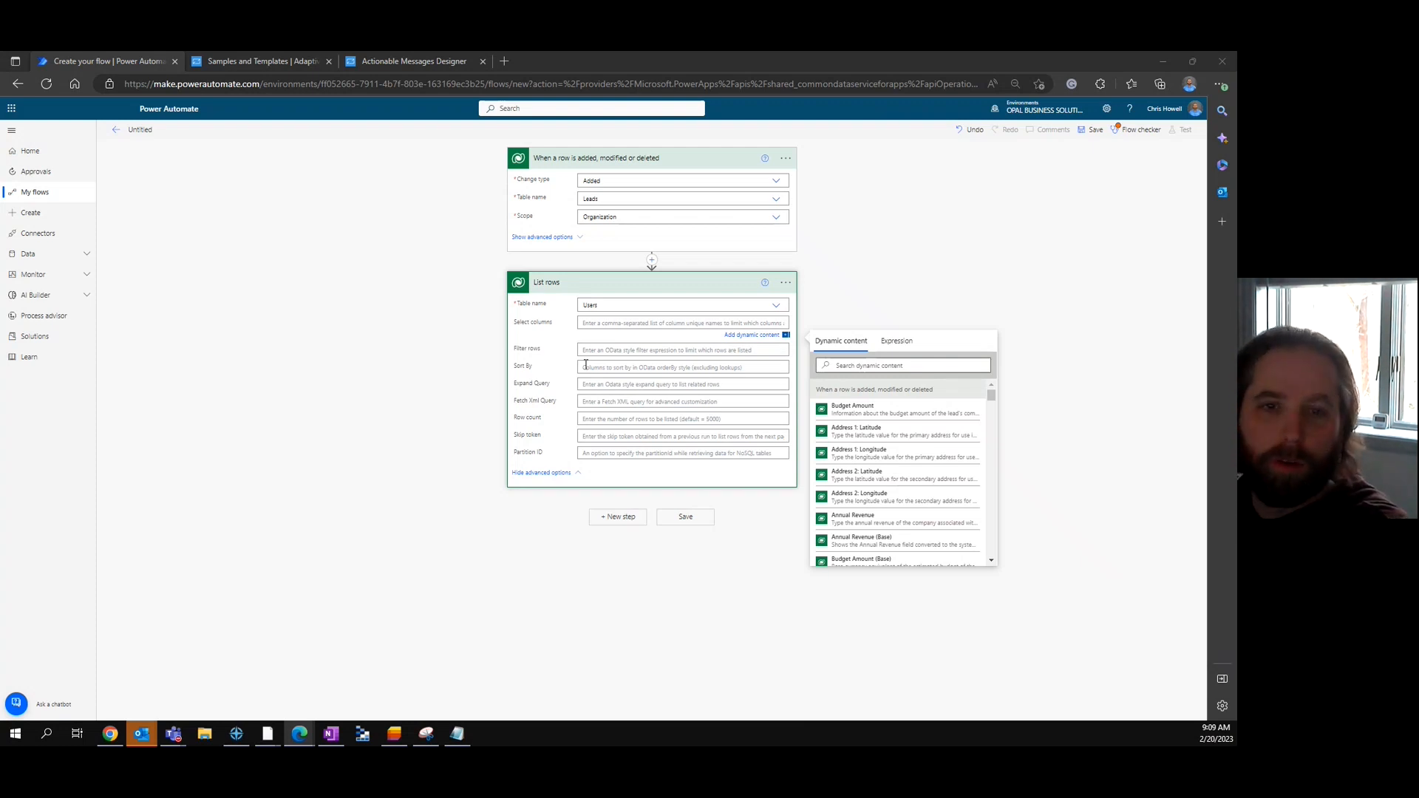
left_click(614, 364)
type("fullname")
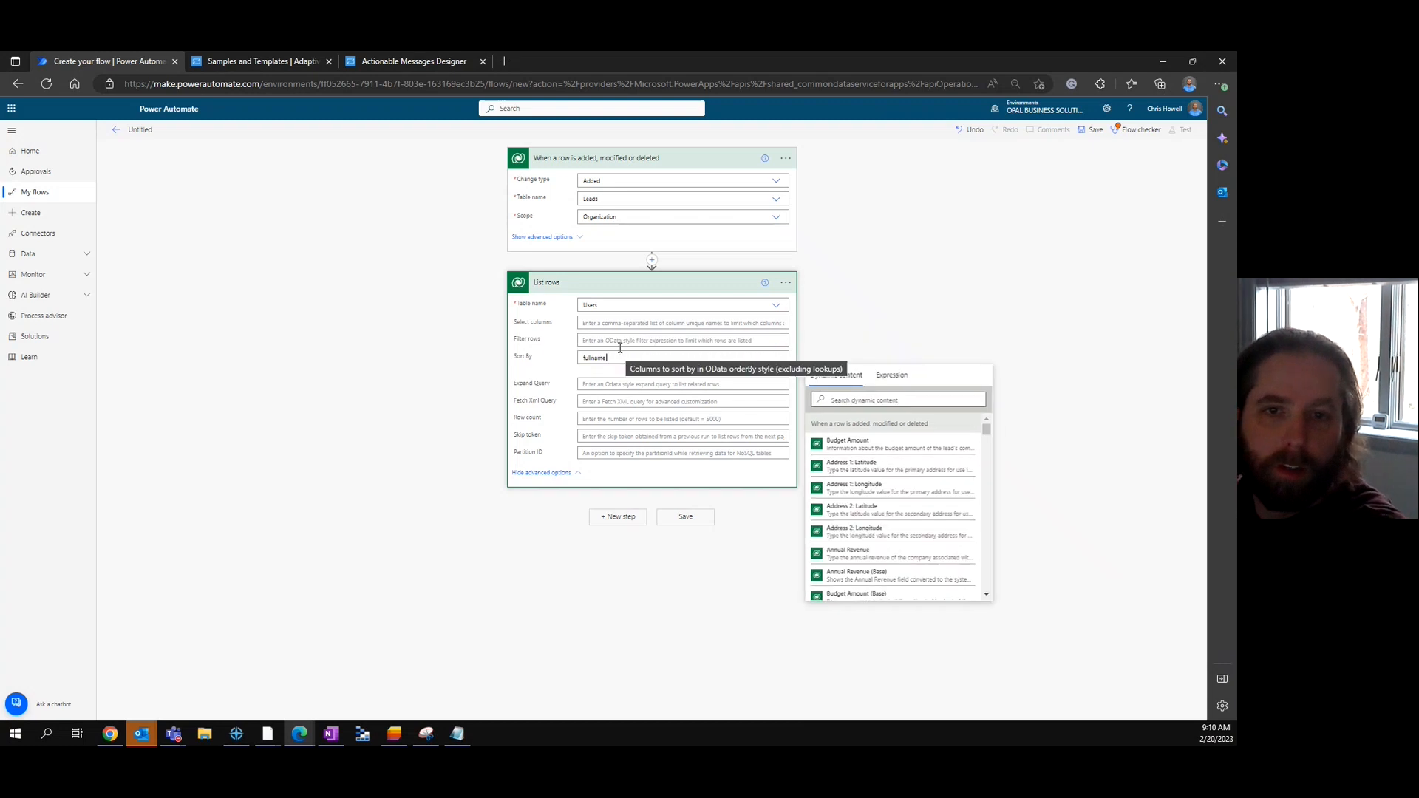
left_click(618, 343)
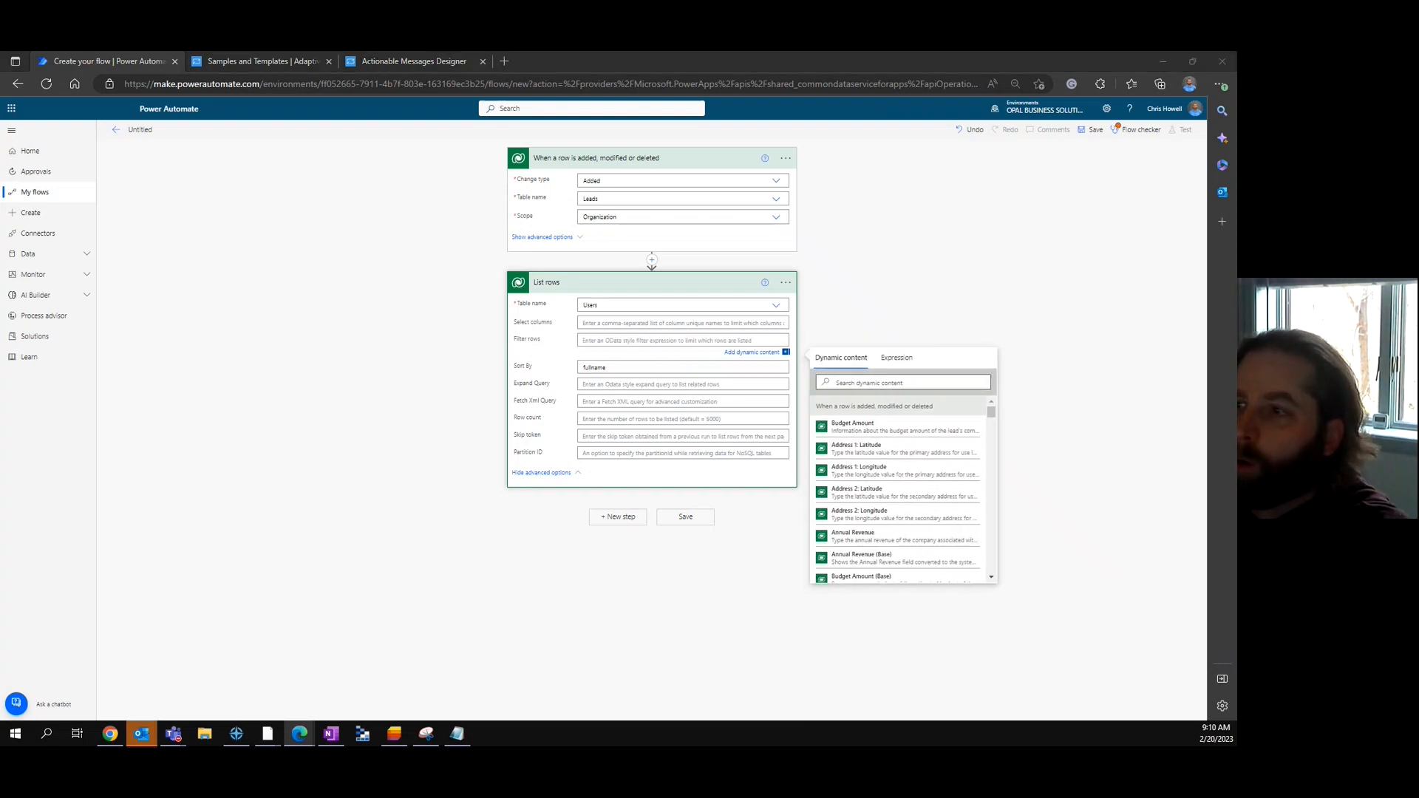
left_click(619, 342)
key("ctrl+v")
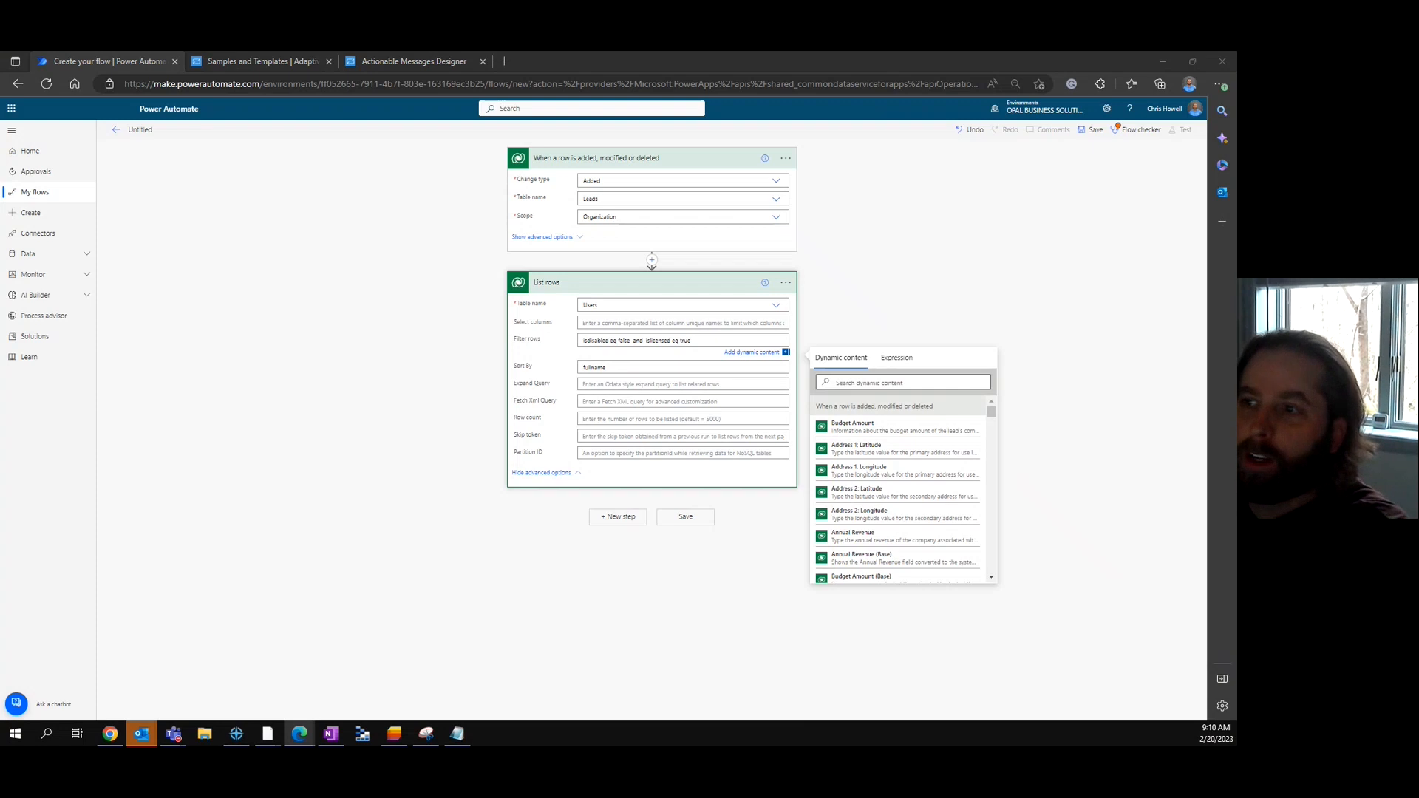
left_click(632, 323)
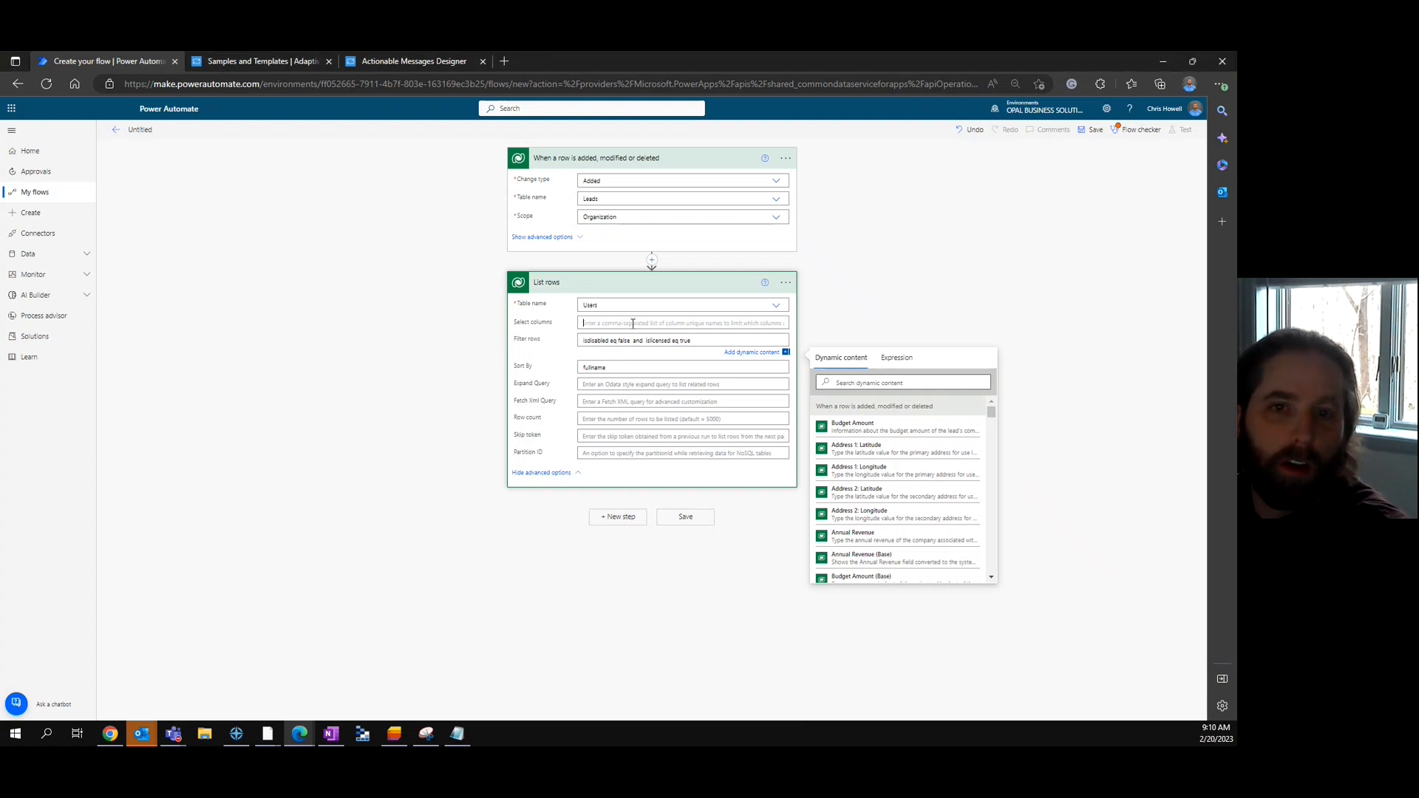
type("systemuserid, fullname, domainname")
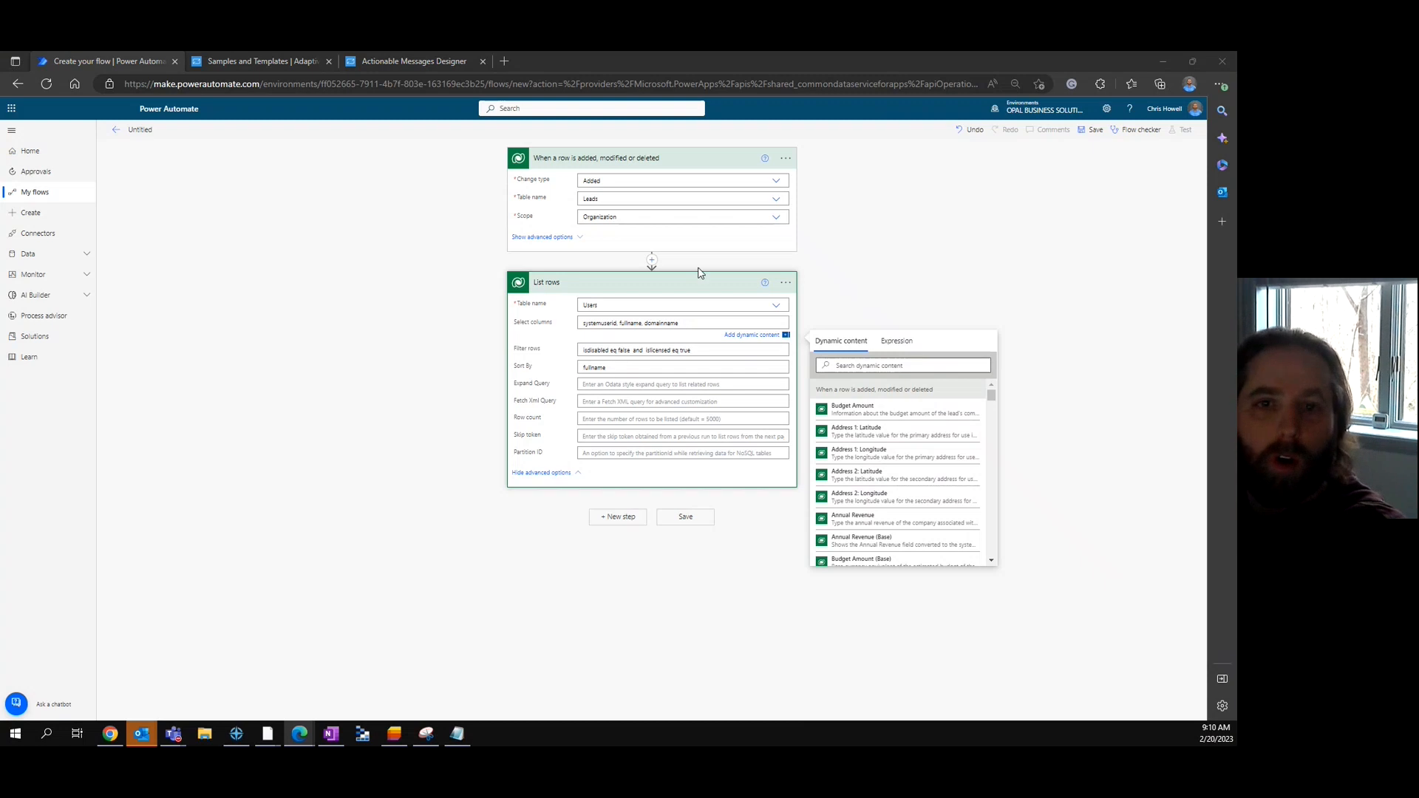
left_click(687, 283)
- Save the flow and rename it to 'Lead Adaptive Card - Demo'
left_click(683, 160)
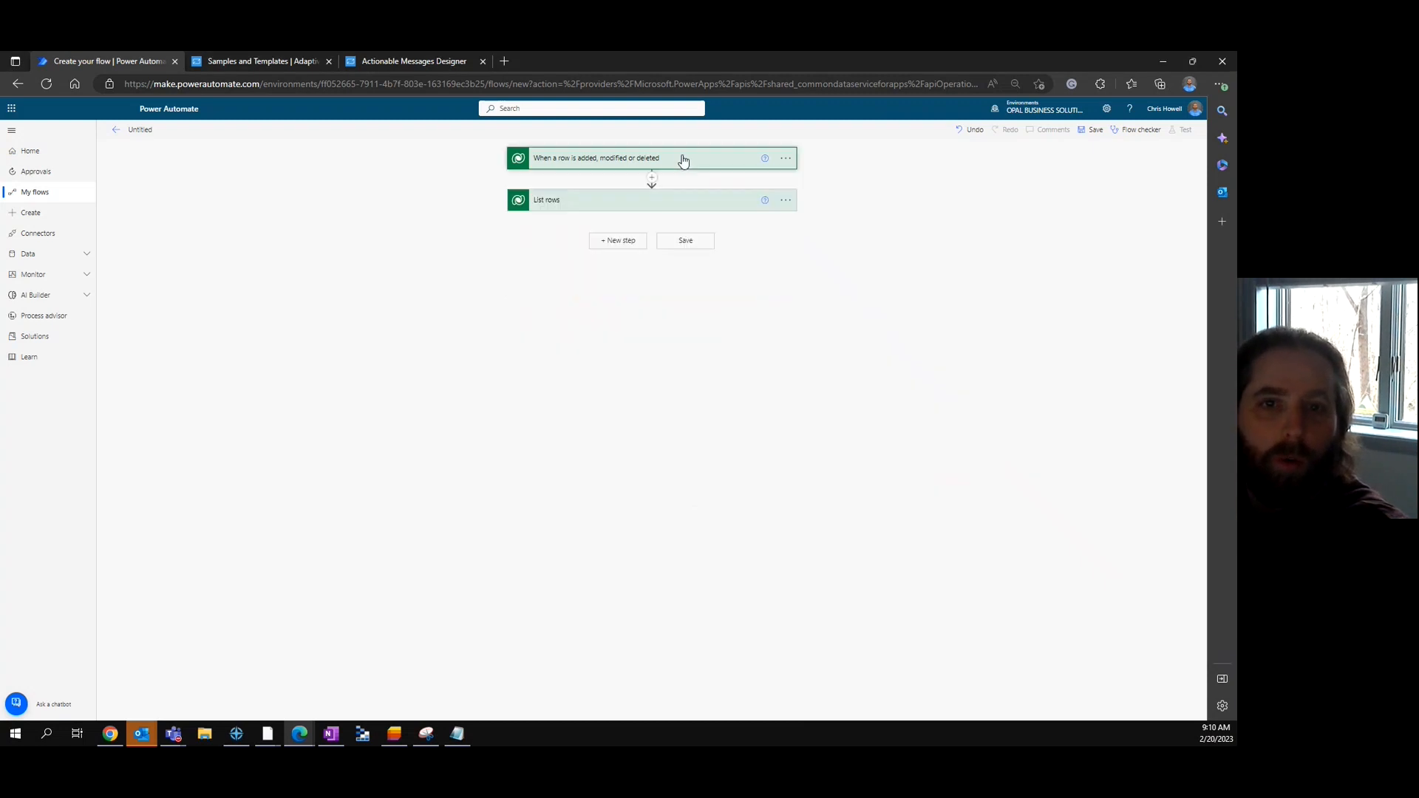
left_click(1091, 130)
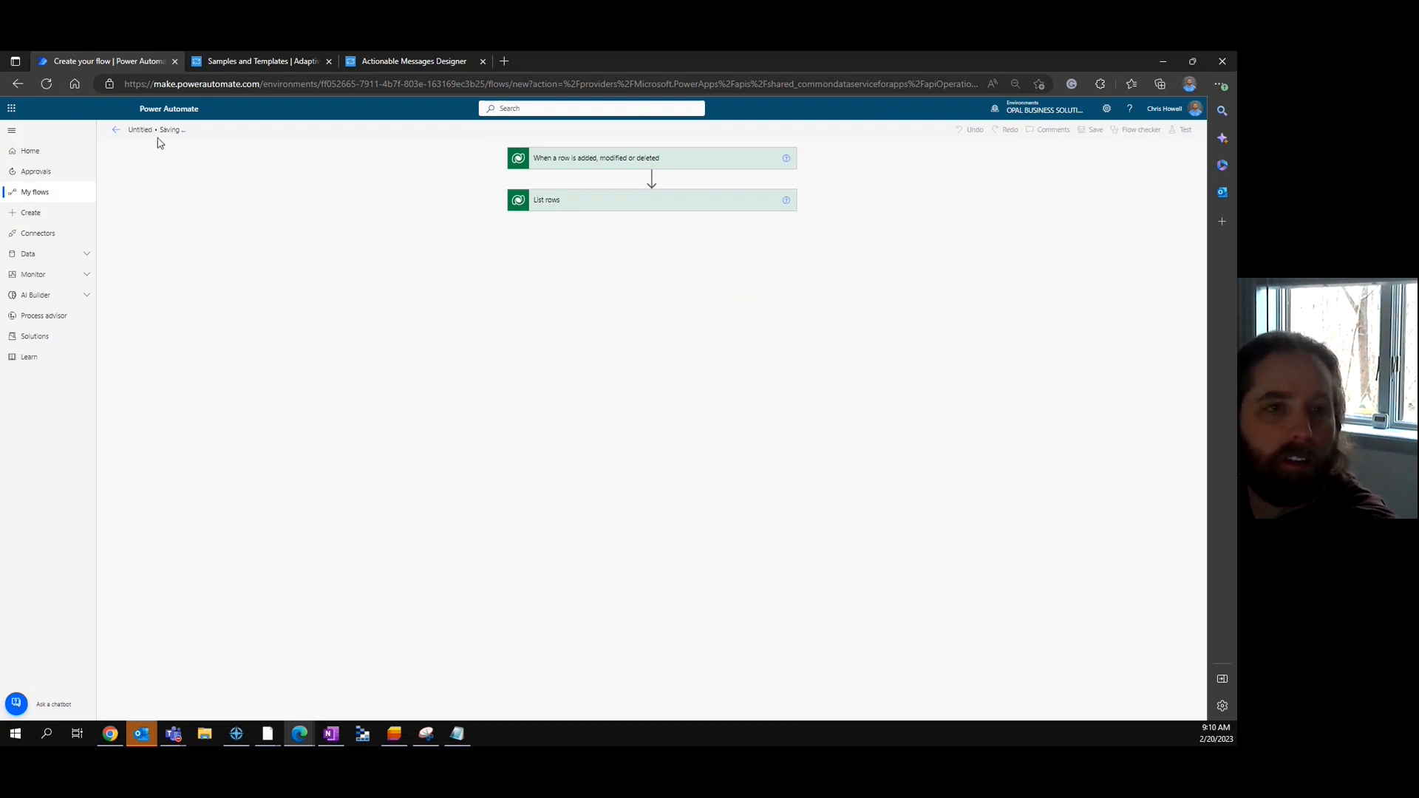
left_click(286, 128)
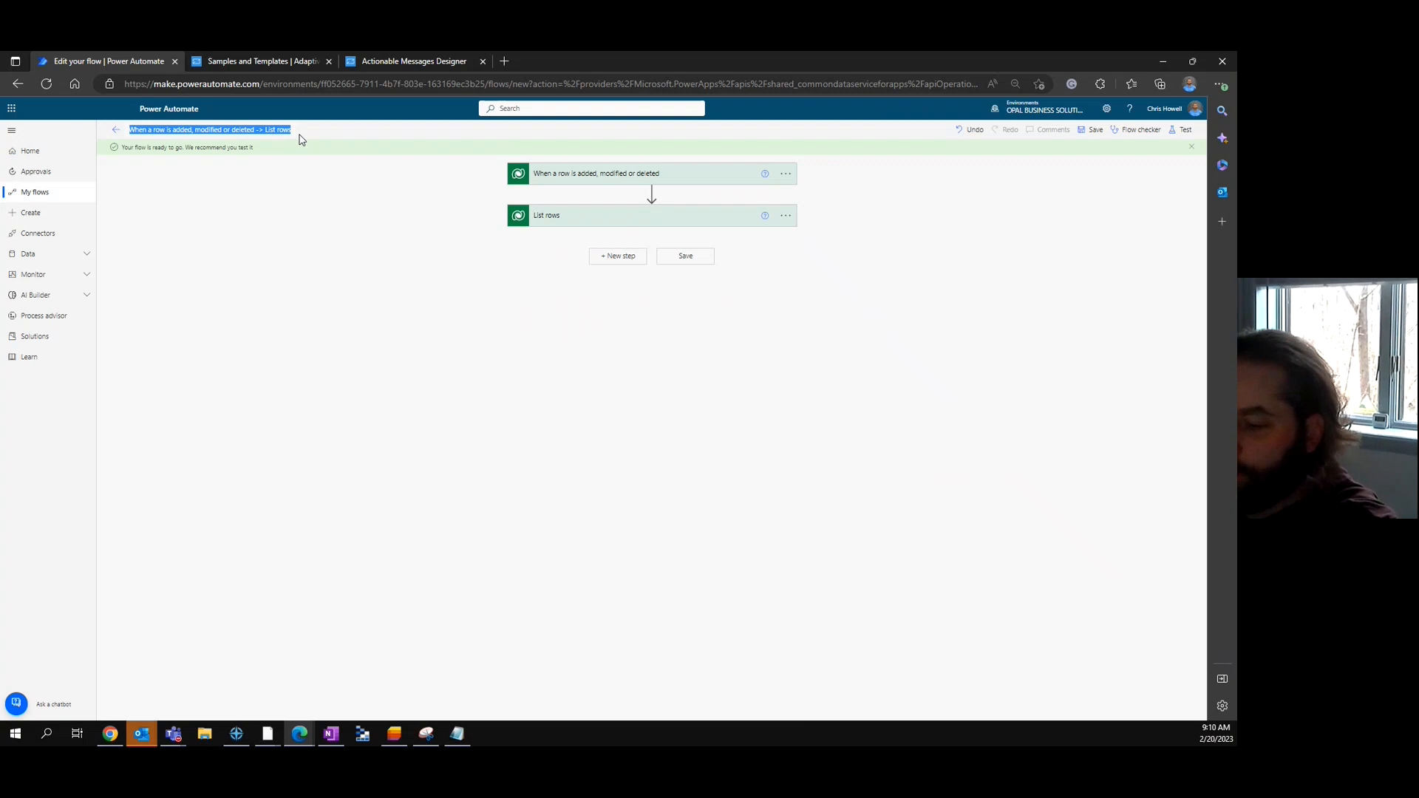
type("Lead Adaptive Card - Demo")
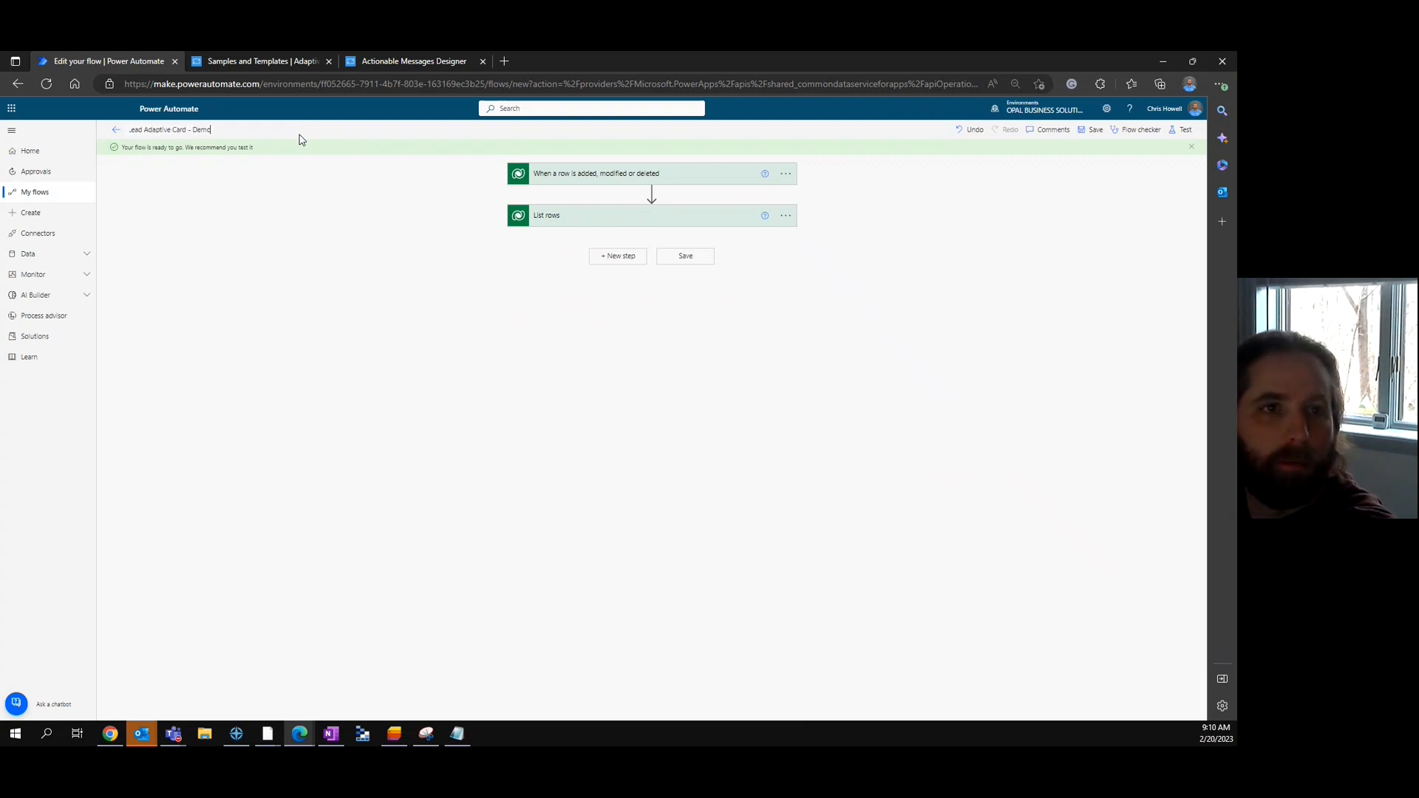
left_click(361, 202)
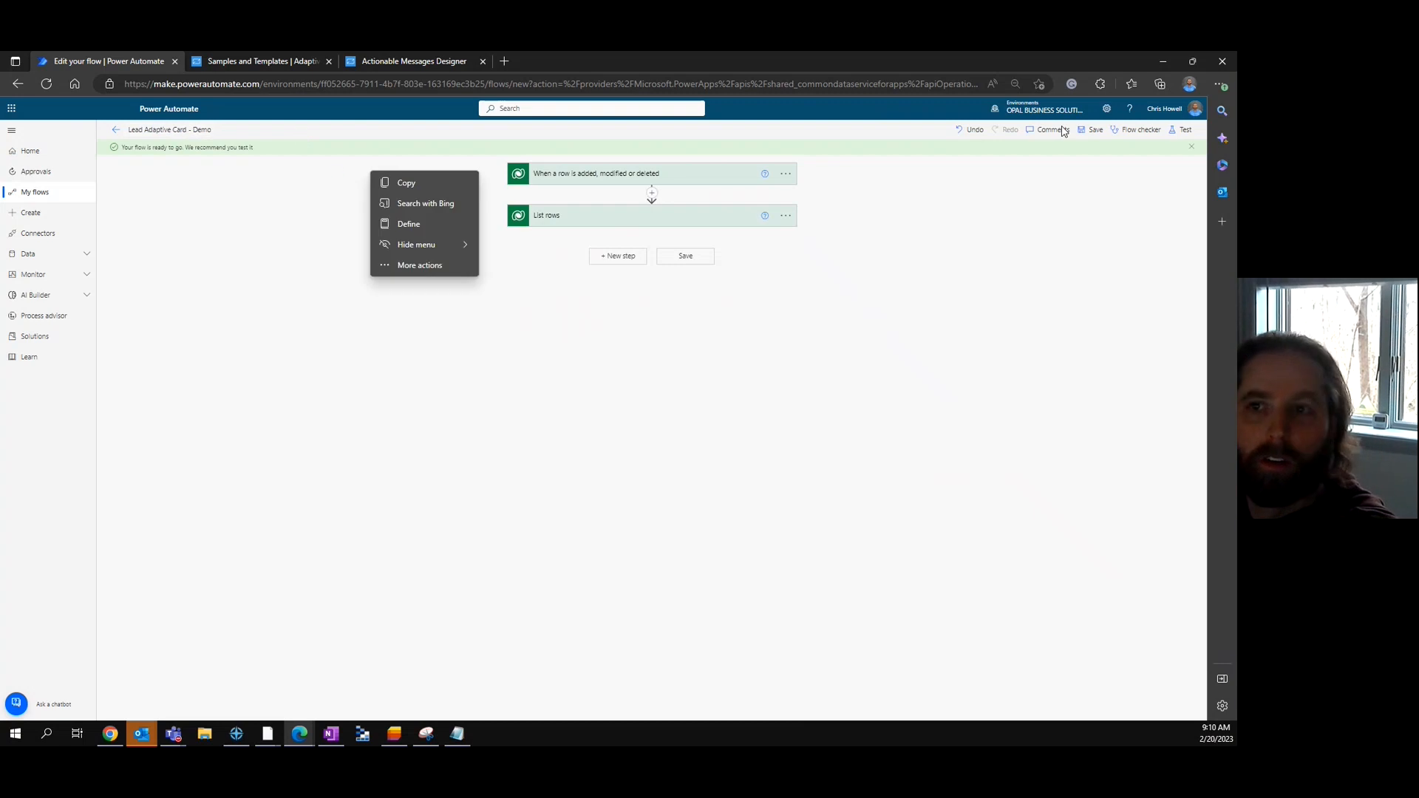
left_click(1093, 132)
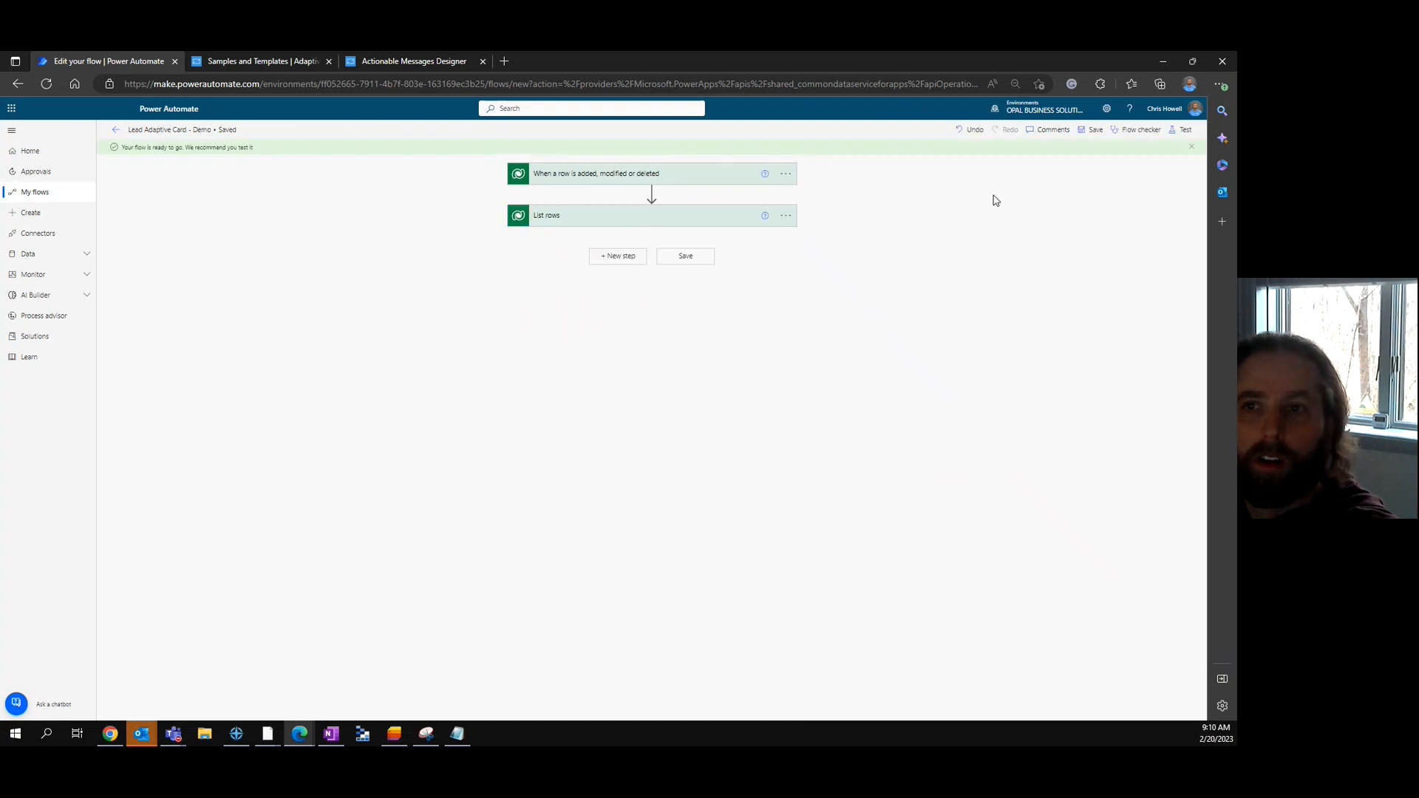
- Start a manual test run of the flow
left_click(1181, 131)
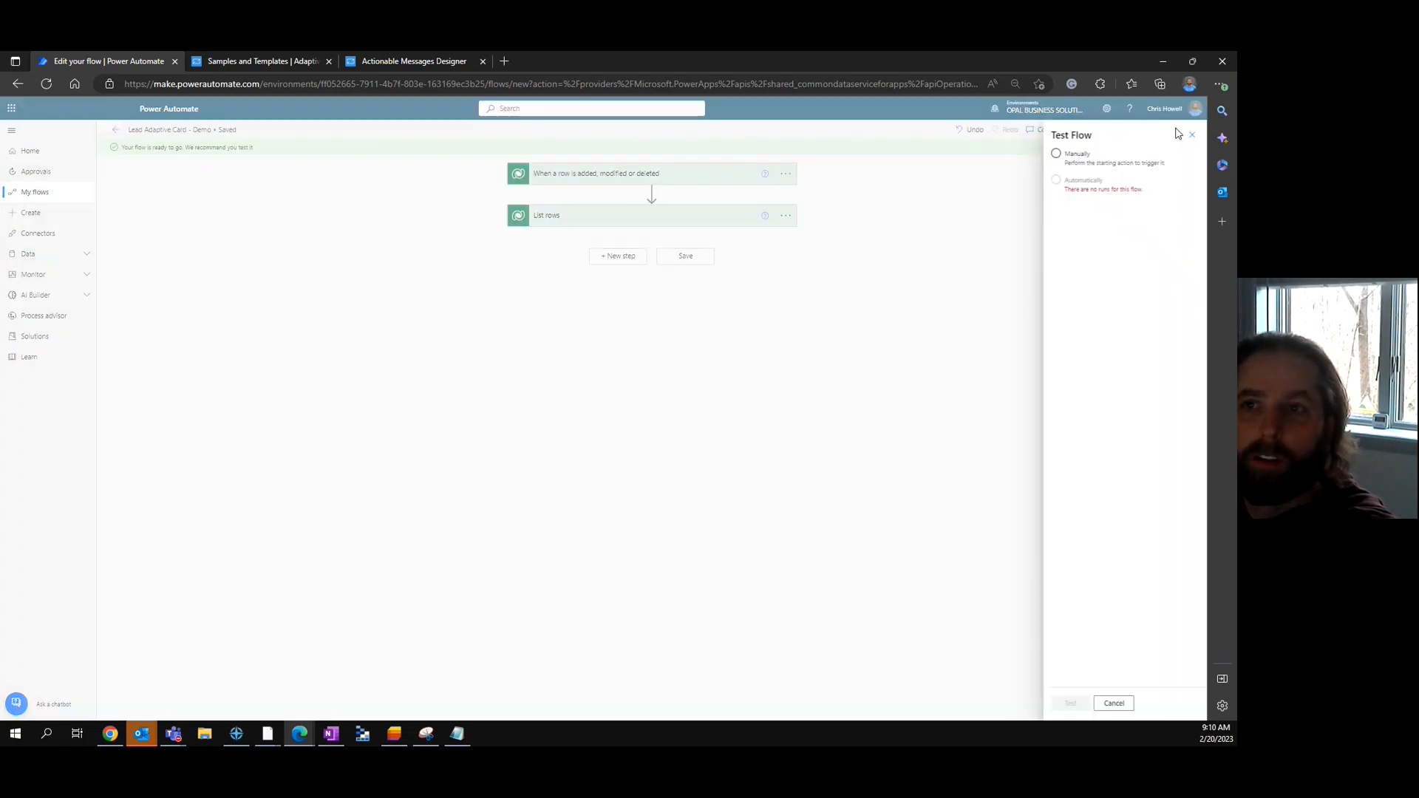
left_click(1058, 155)
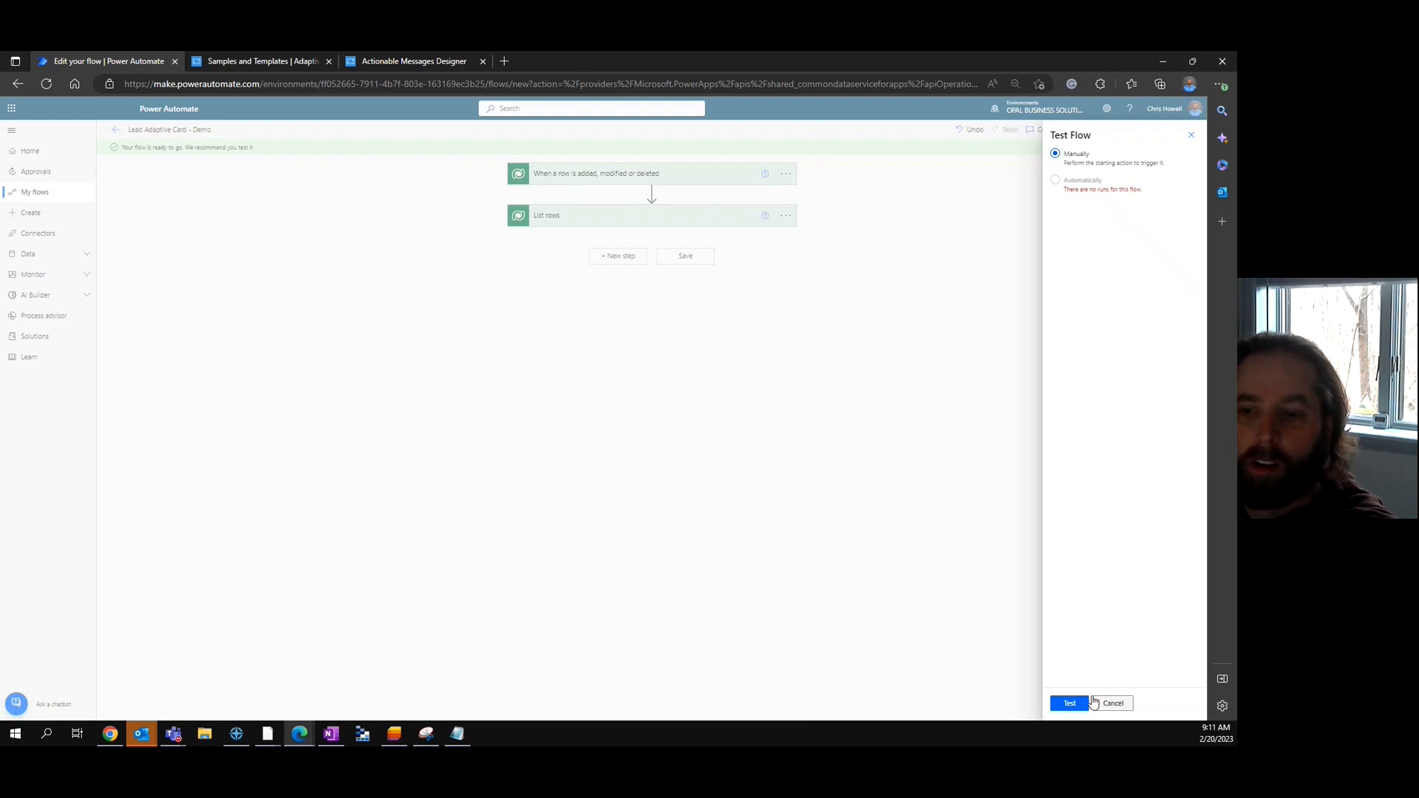
left_click(1070, 705)
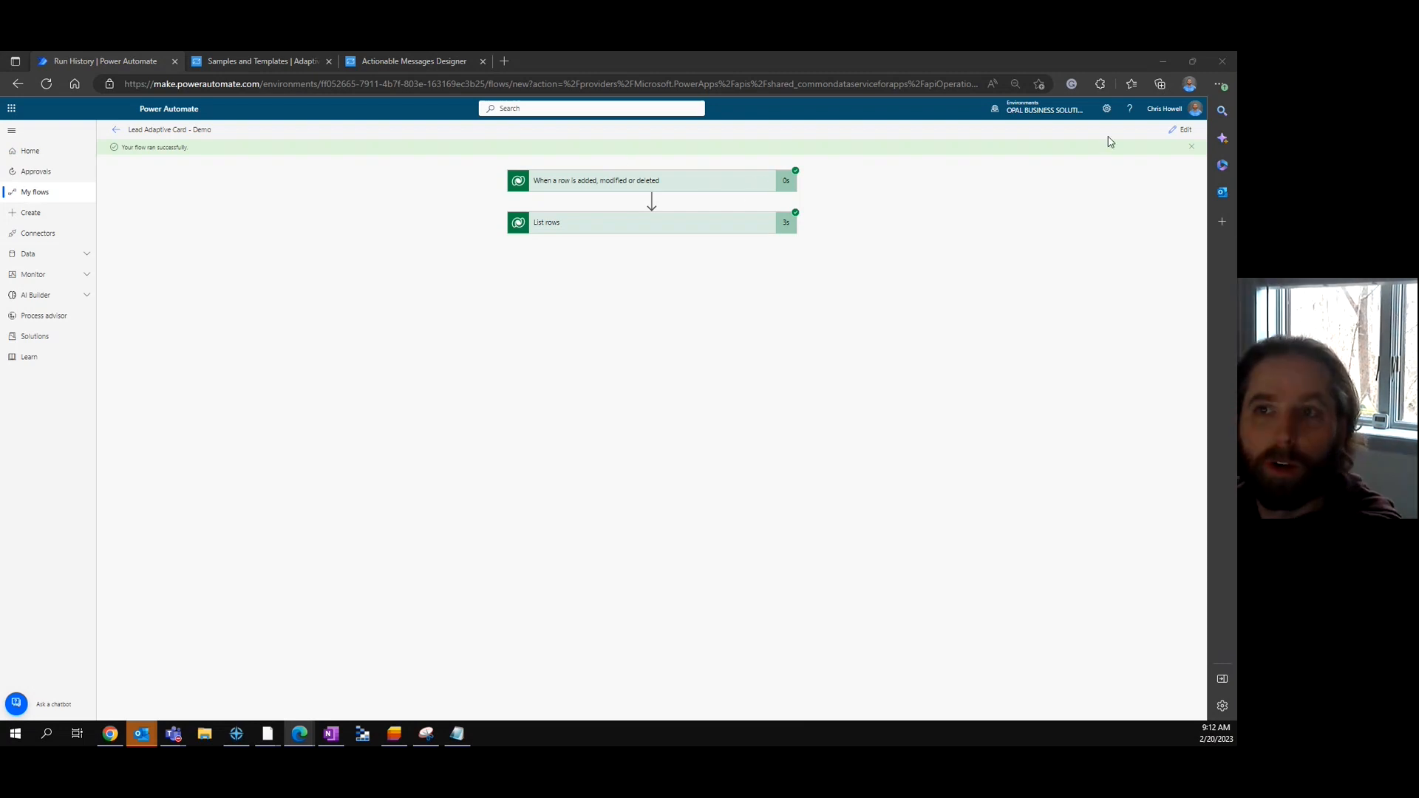
- Inspect the List rows output JSON of user IDs, names and domains, then return to editing
left_click(687, 183)
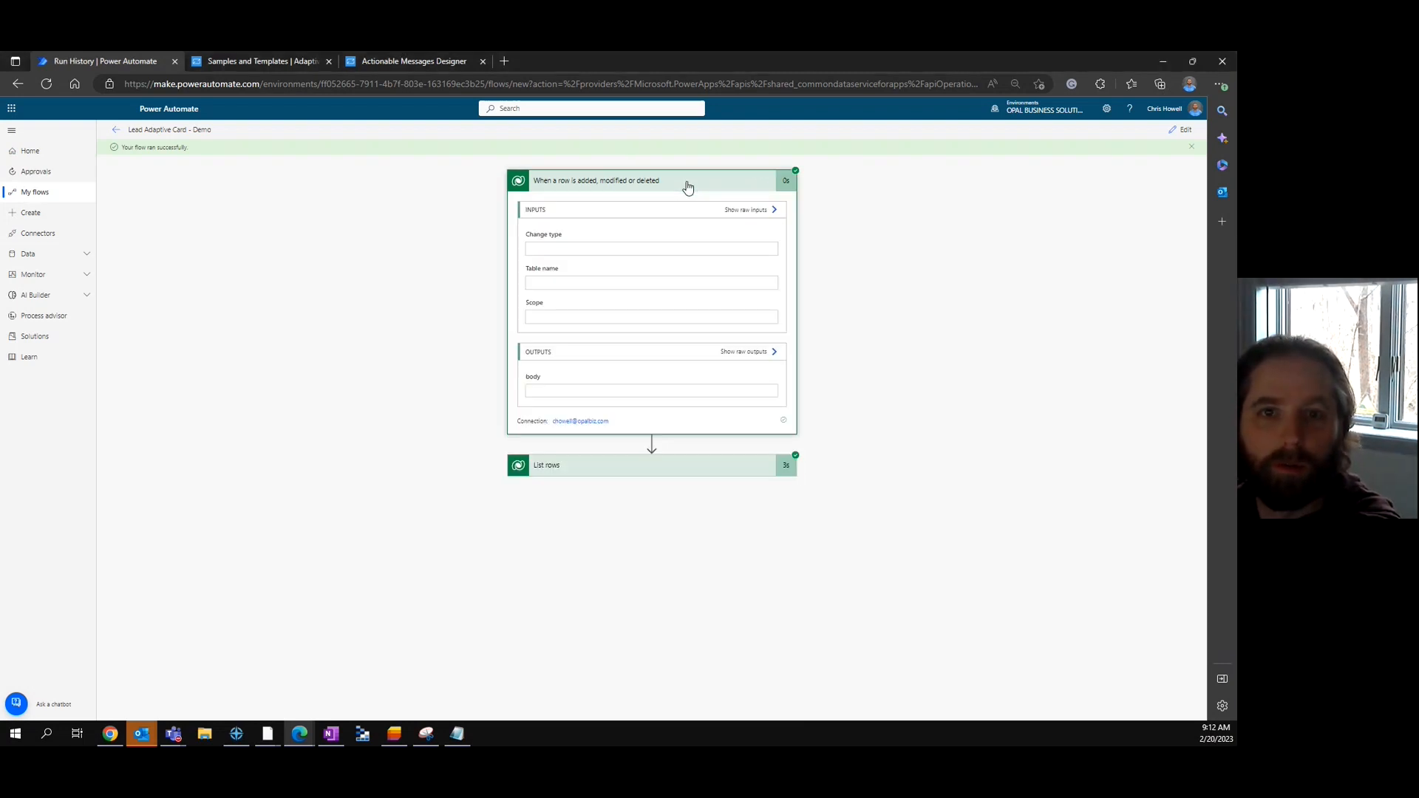
left_click(595, 182)
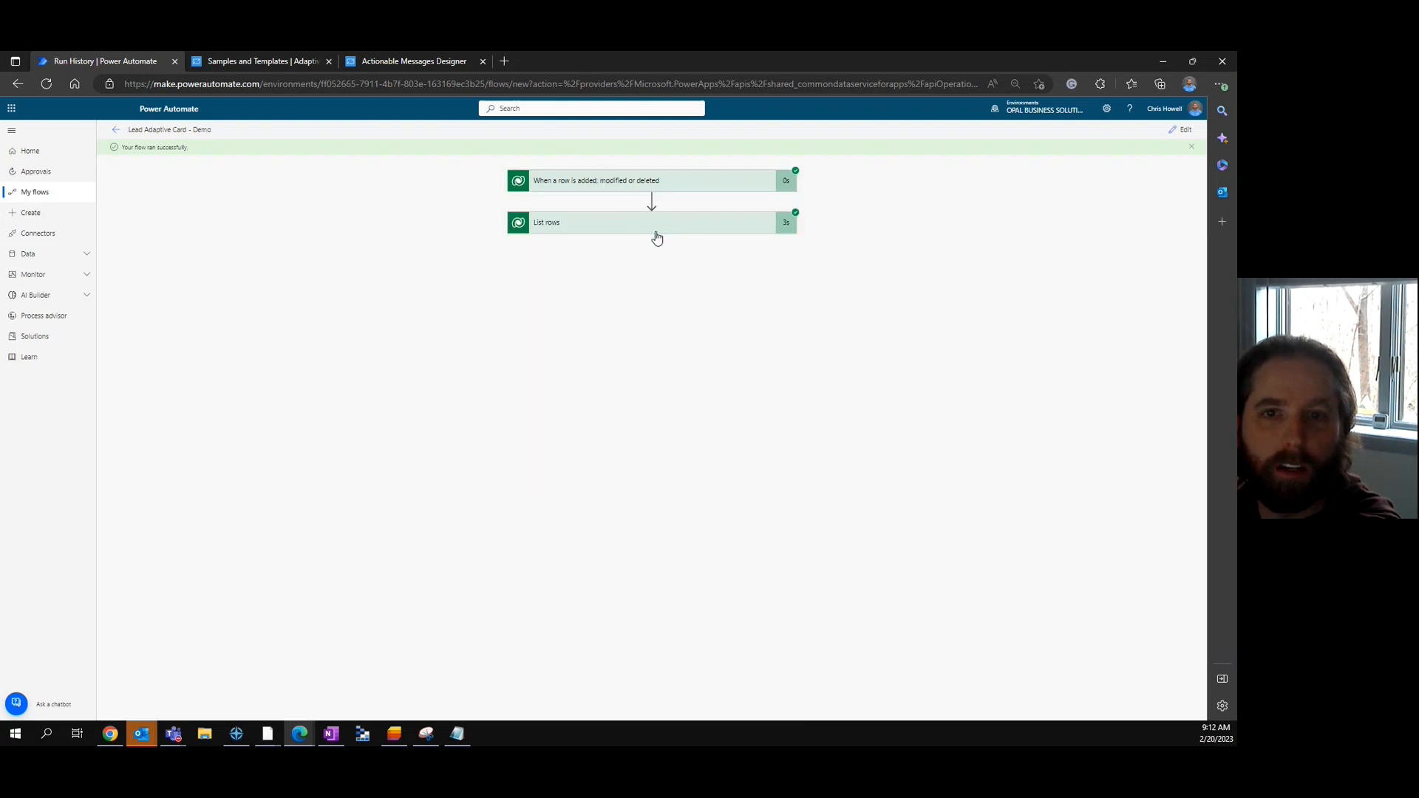
left_click(657, 230)
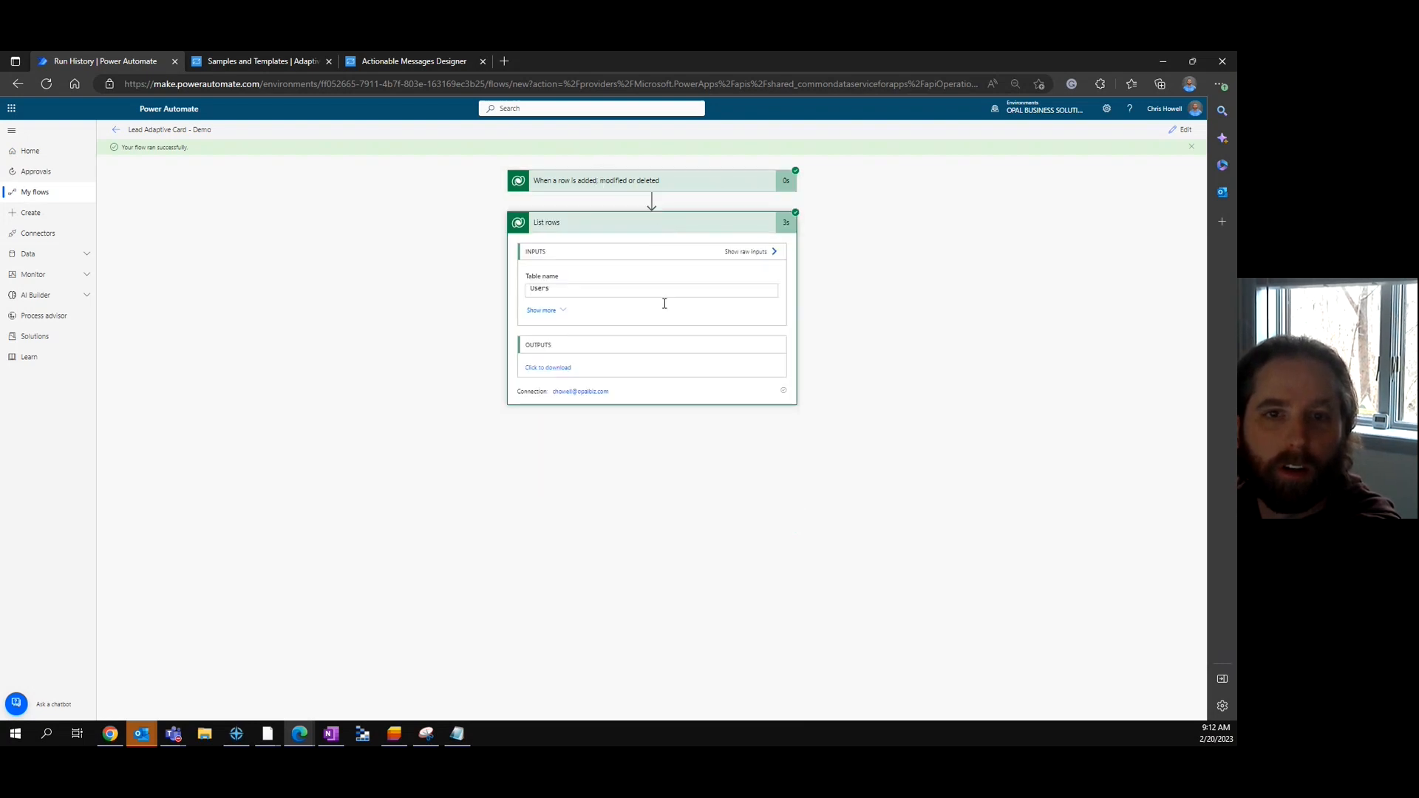
left_click(549, 368)
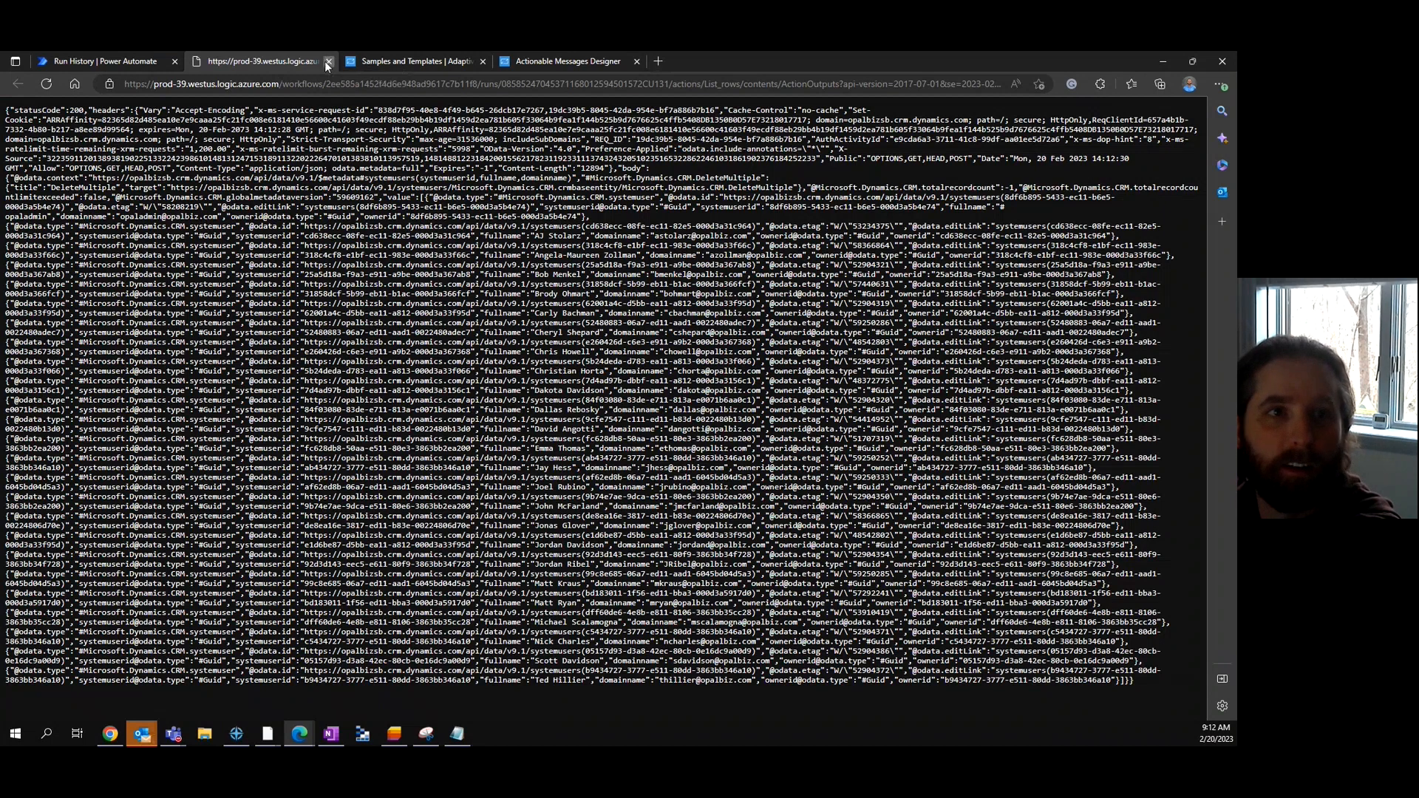
left_click(330, 61)
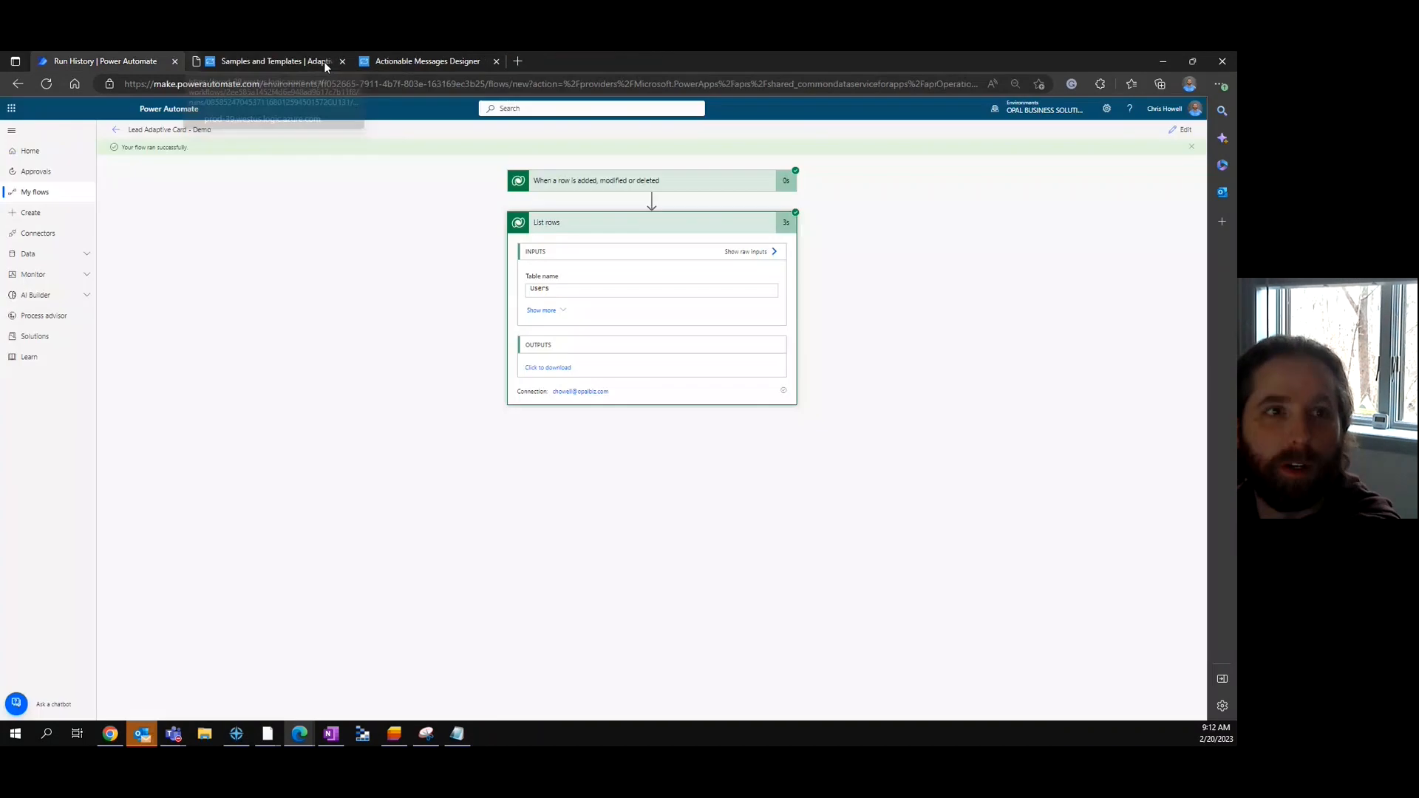
left_click(1179, 131)
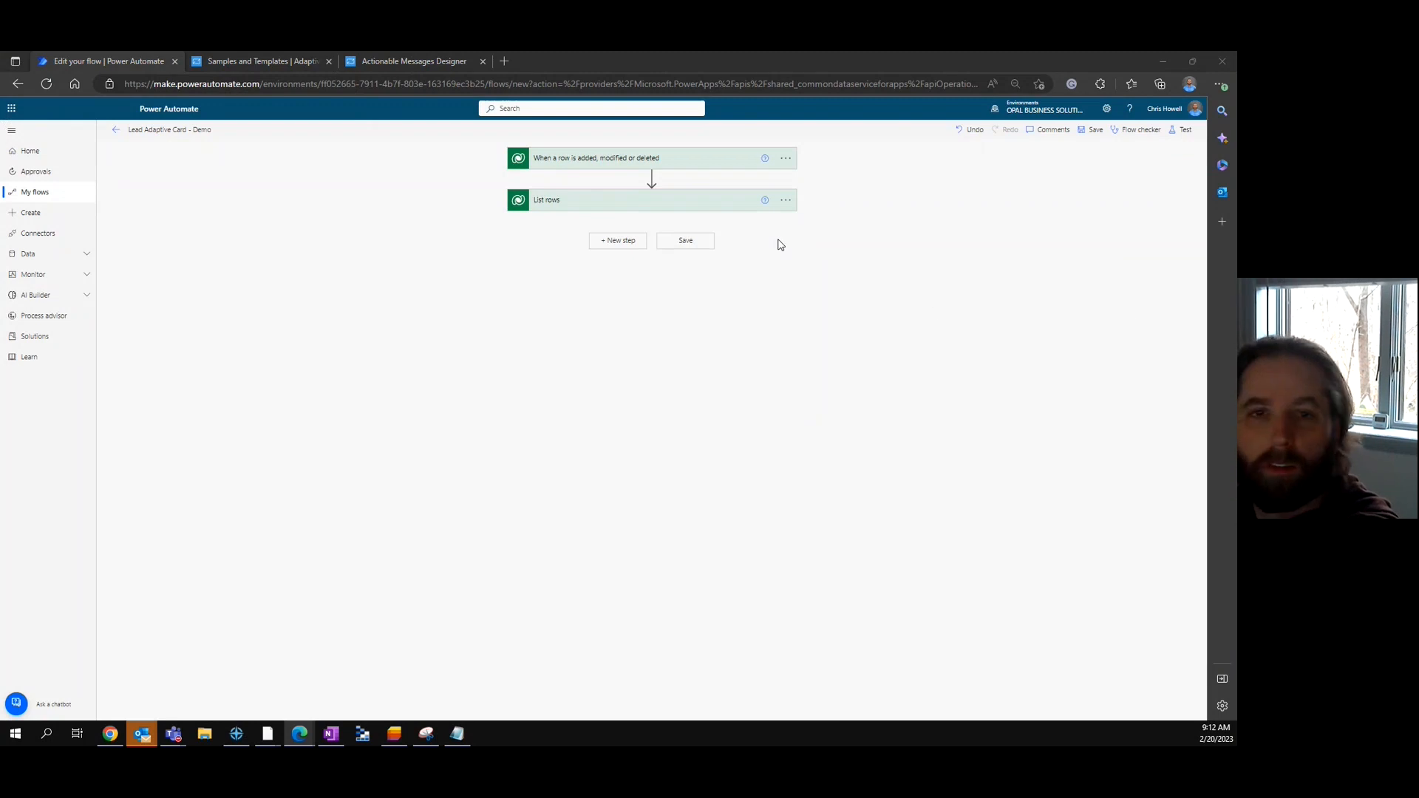
- Add a Select step after List rows using its value list as the source
left_click(617, 243)
left_click(617, 244)
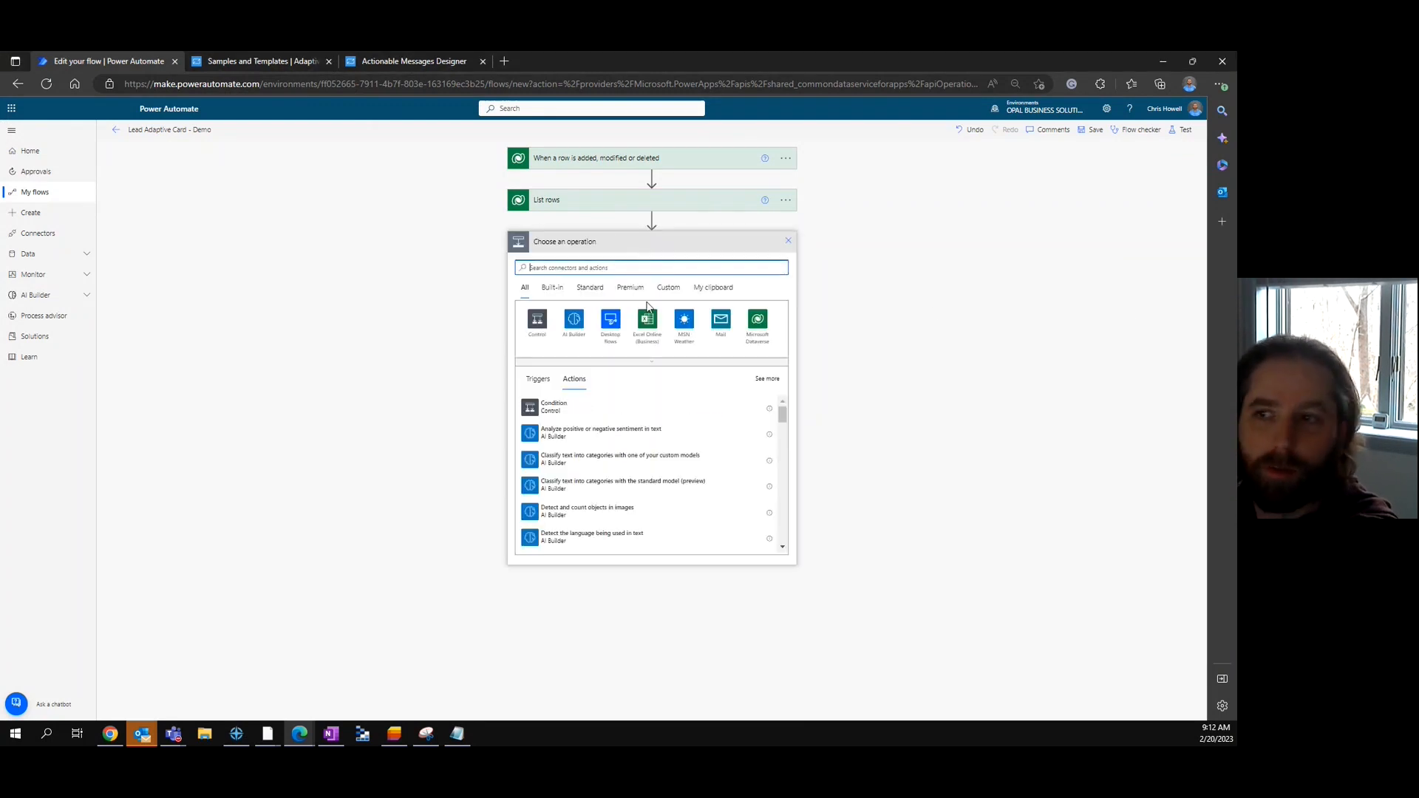
type("sa")
type("lect")
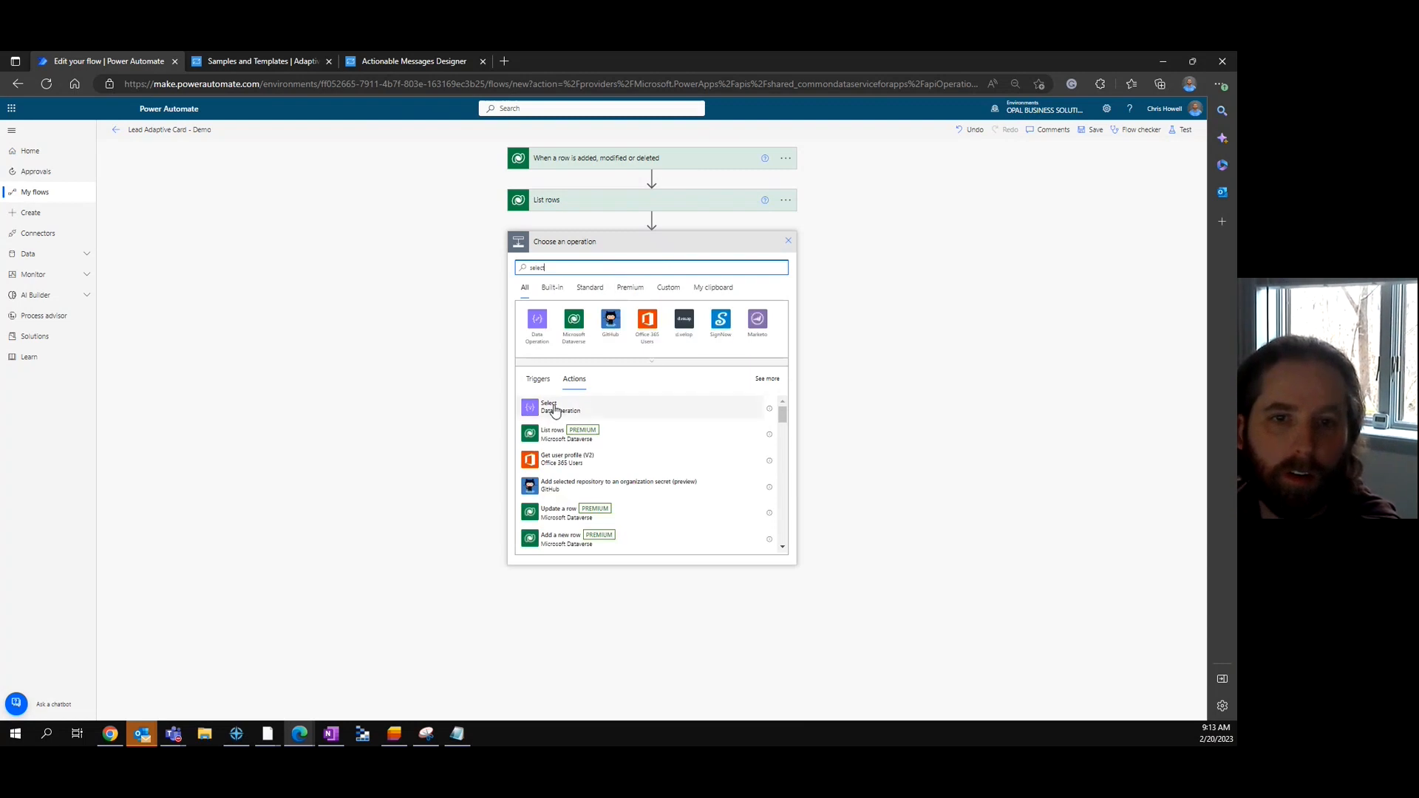
left_click(554, 409)
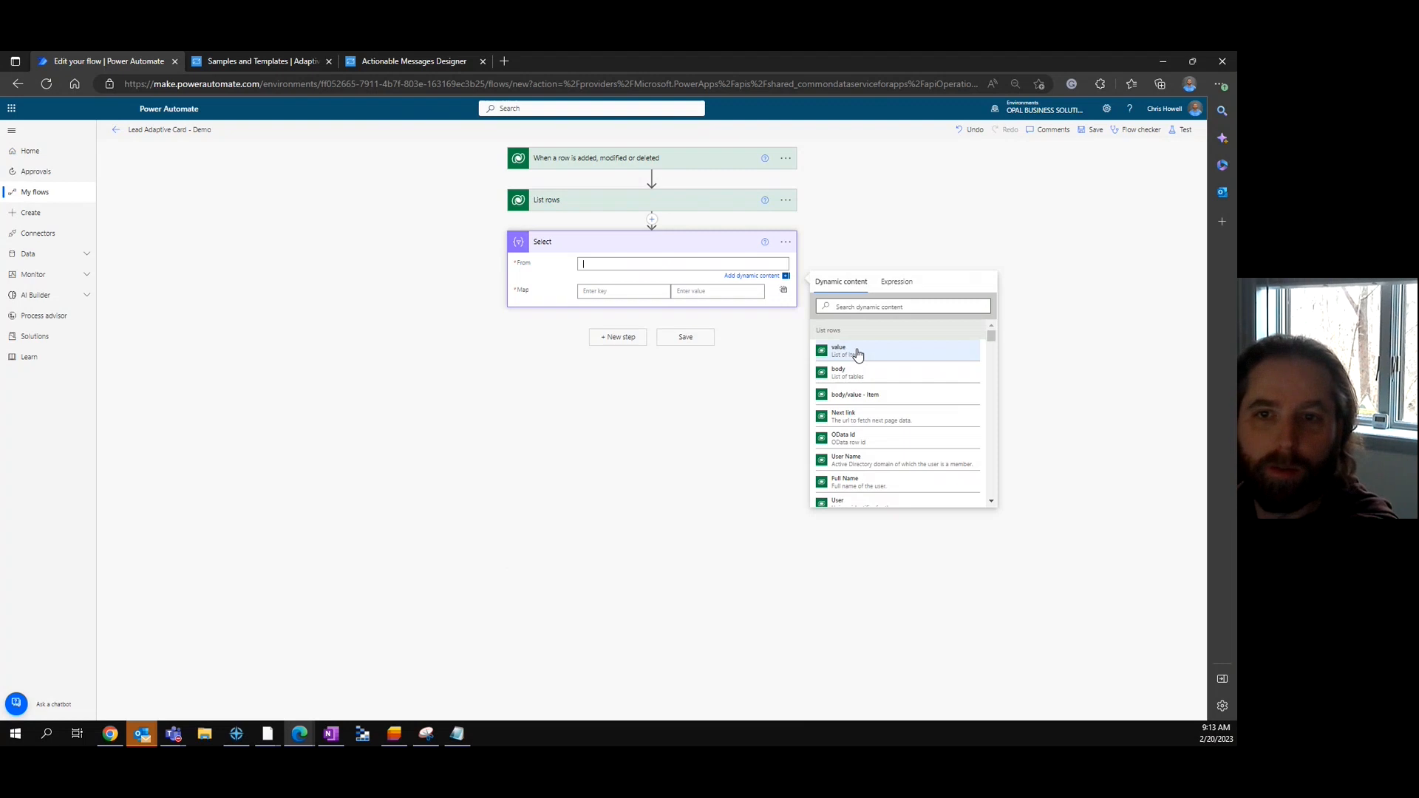
left_click(884, 356)
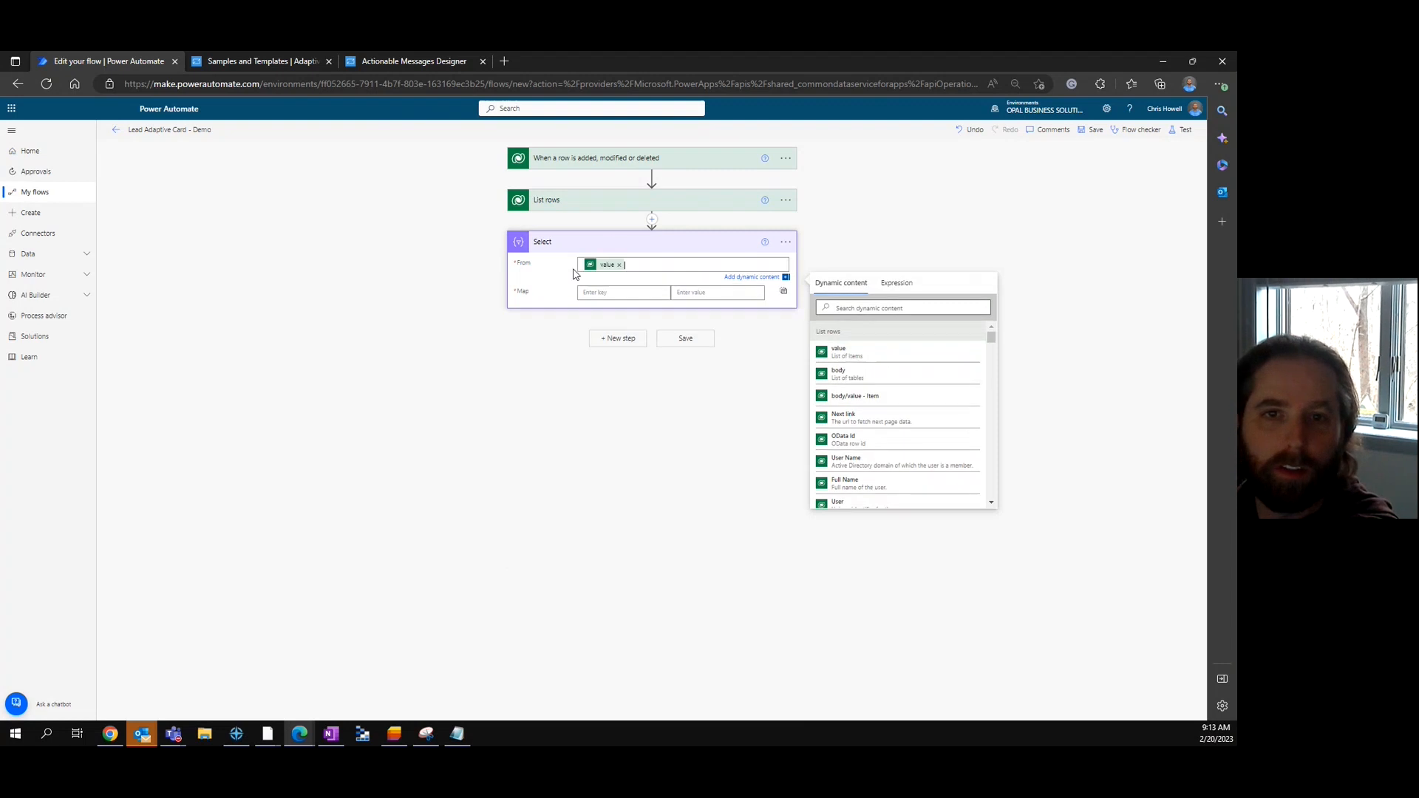
- Map the key title to Full Name and the key value to User
left_click(632, 300)
type("title")
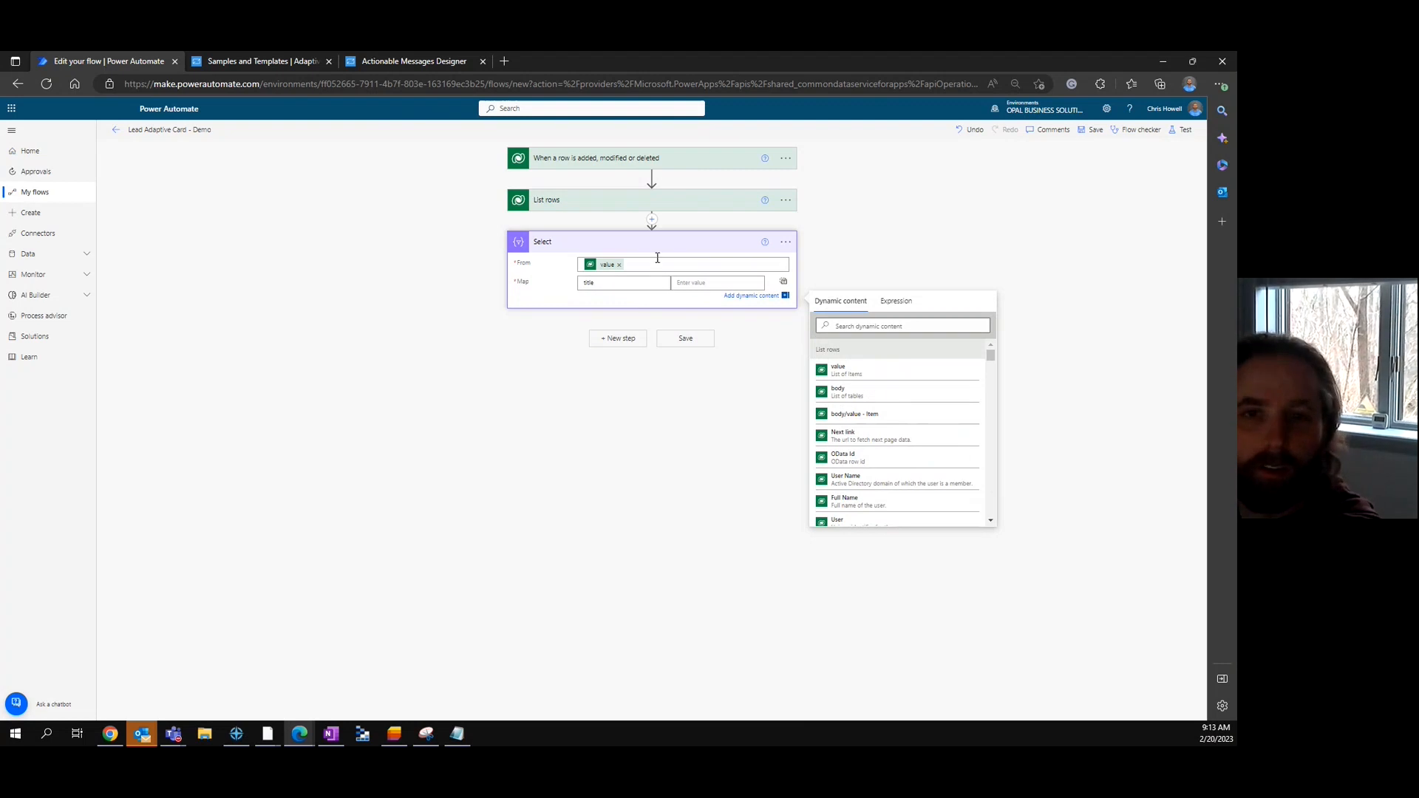
key("Tab")
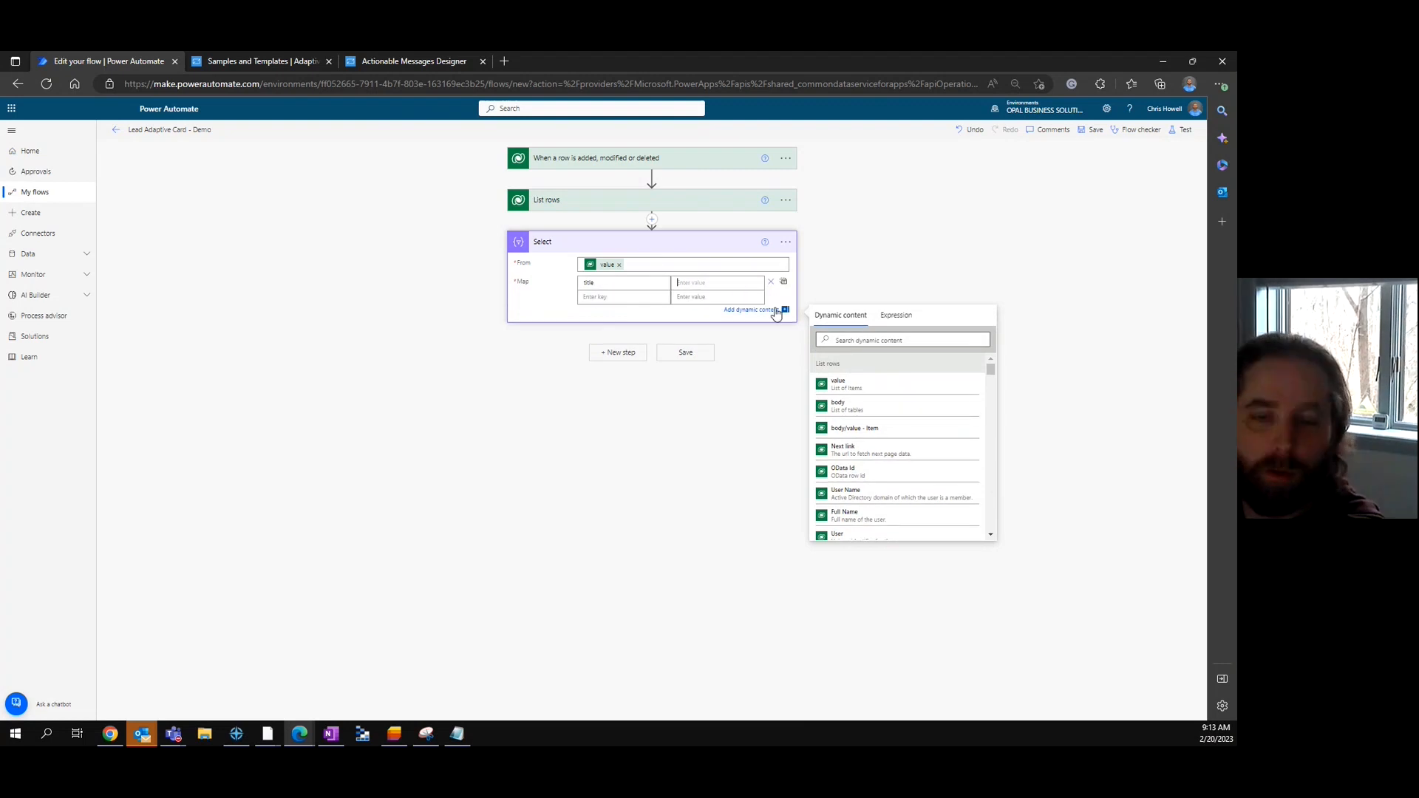
left_click(638, 298)
type("value")
left_click(699, 281)
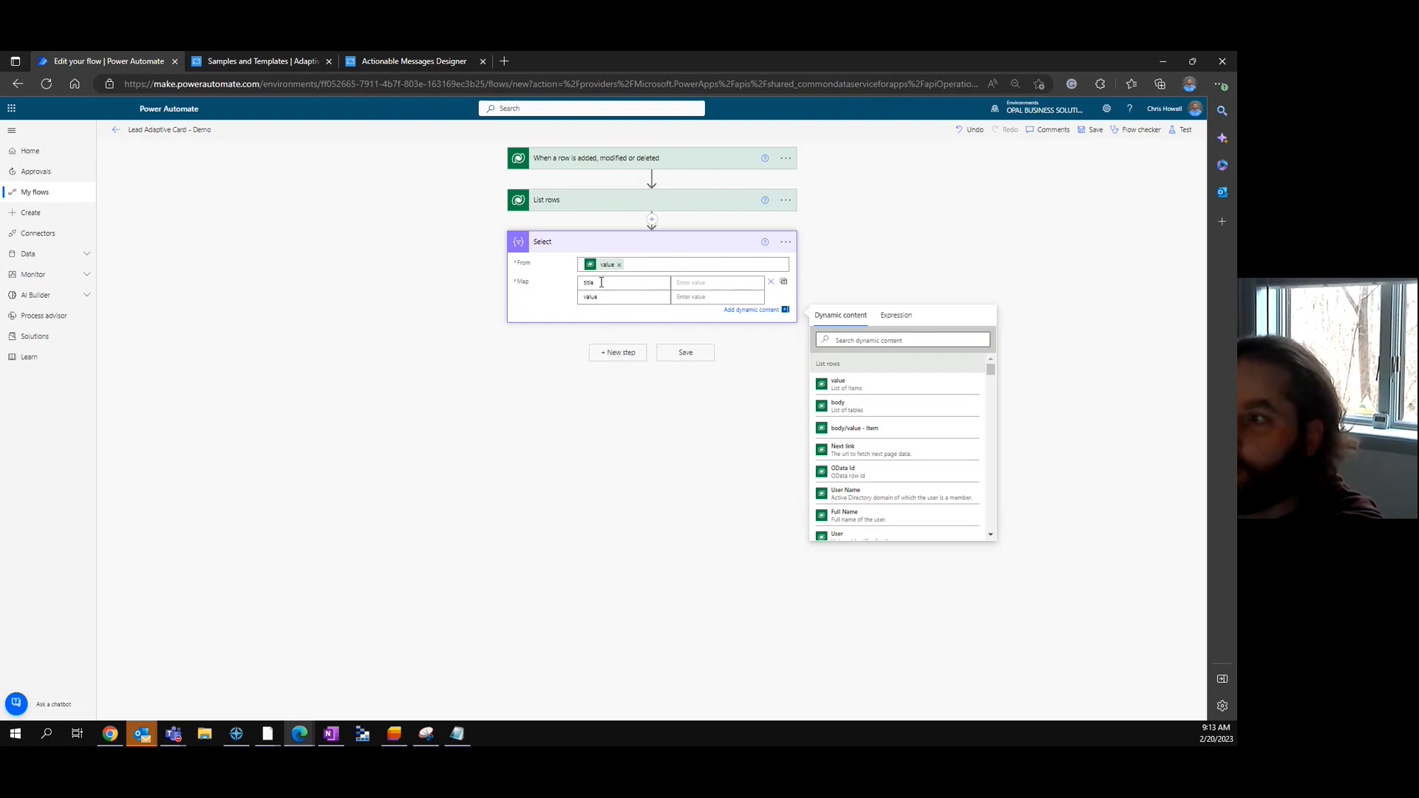
left_click(862, 520)
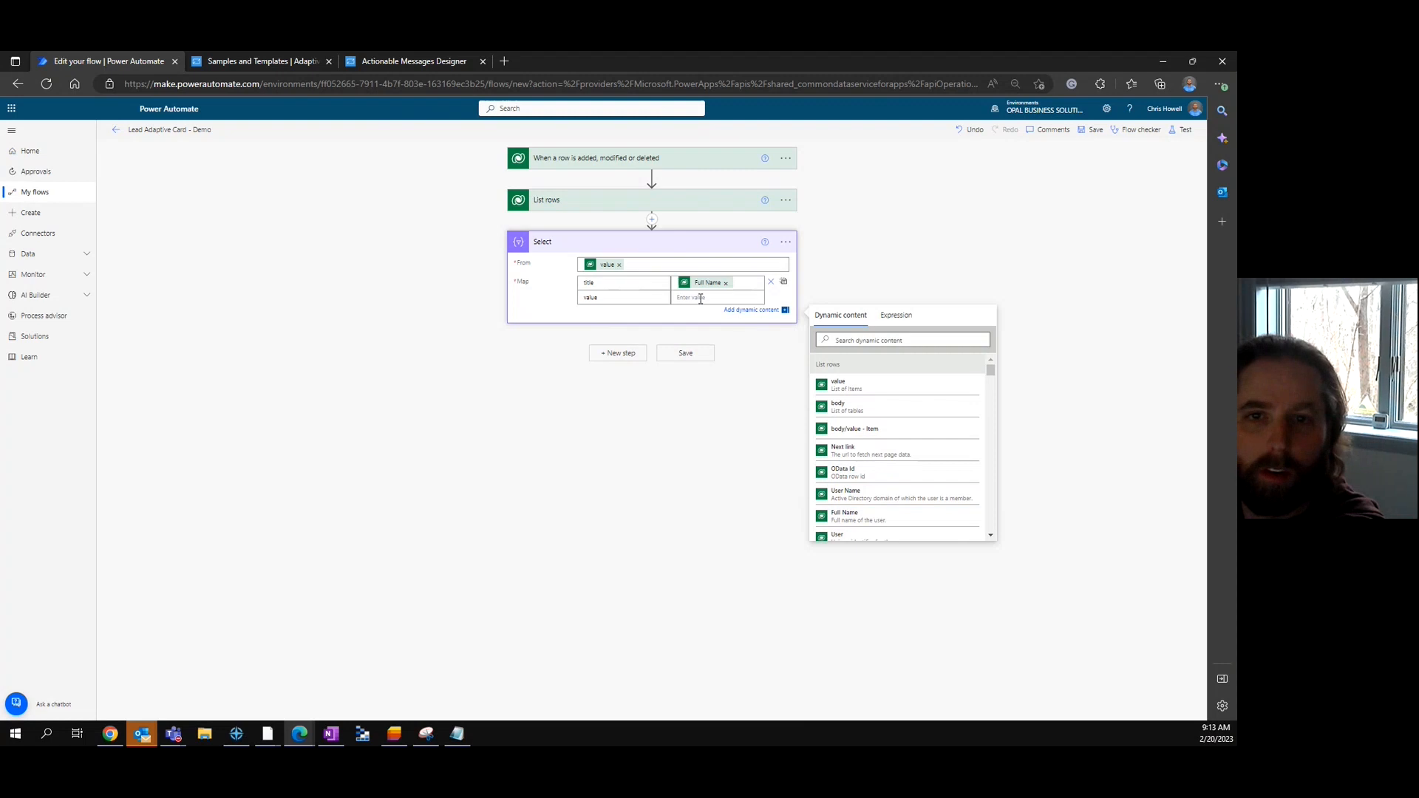
scroll(926, 483, "down", 2)
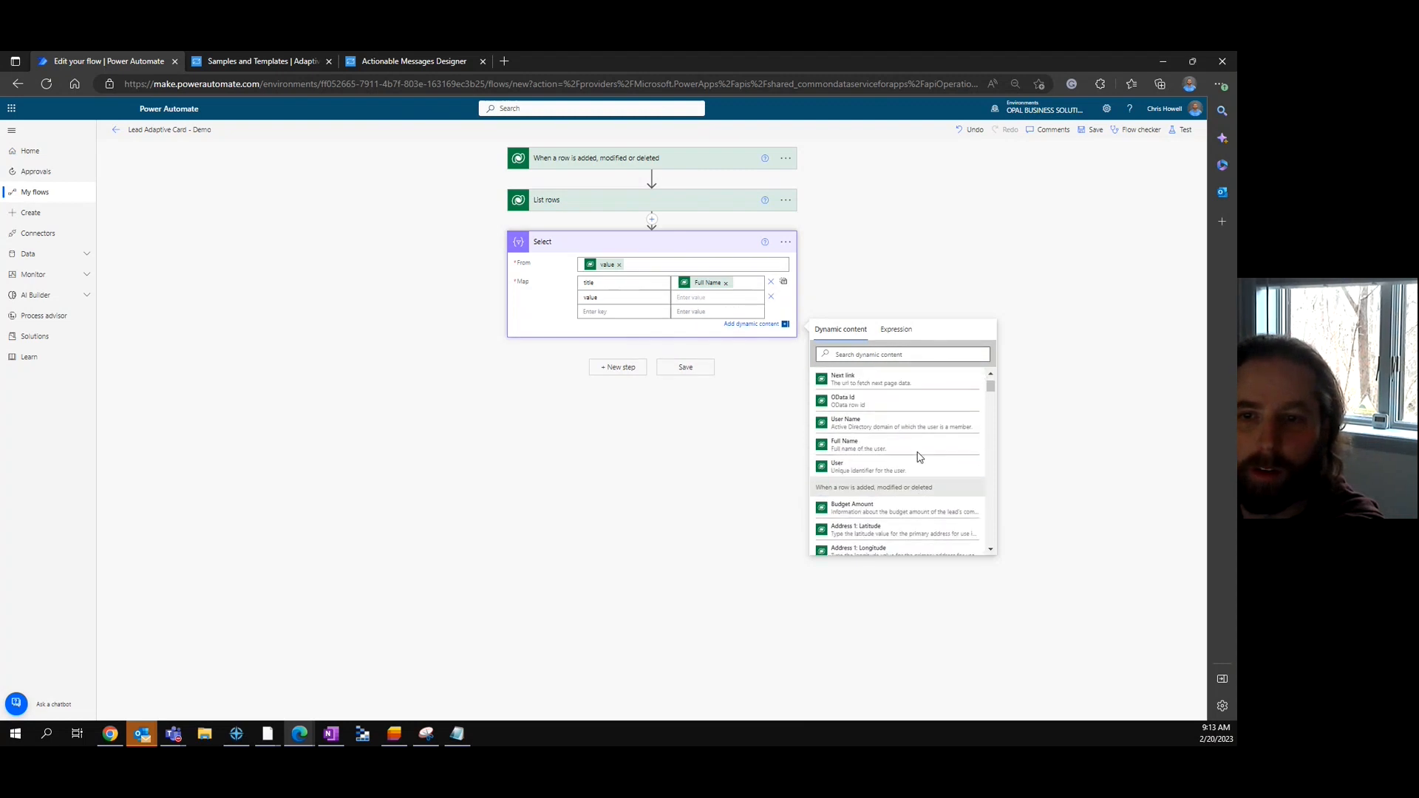
left_click(890, 468)
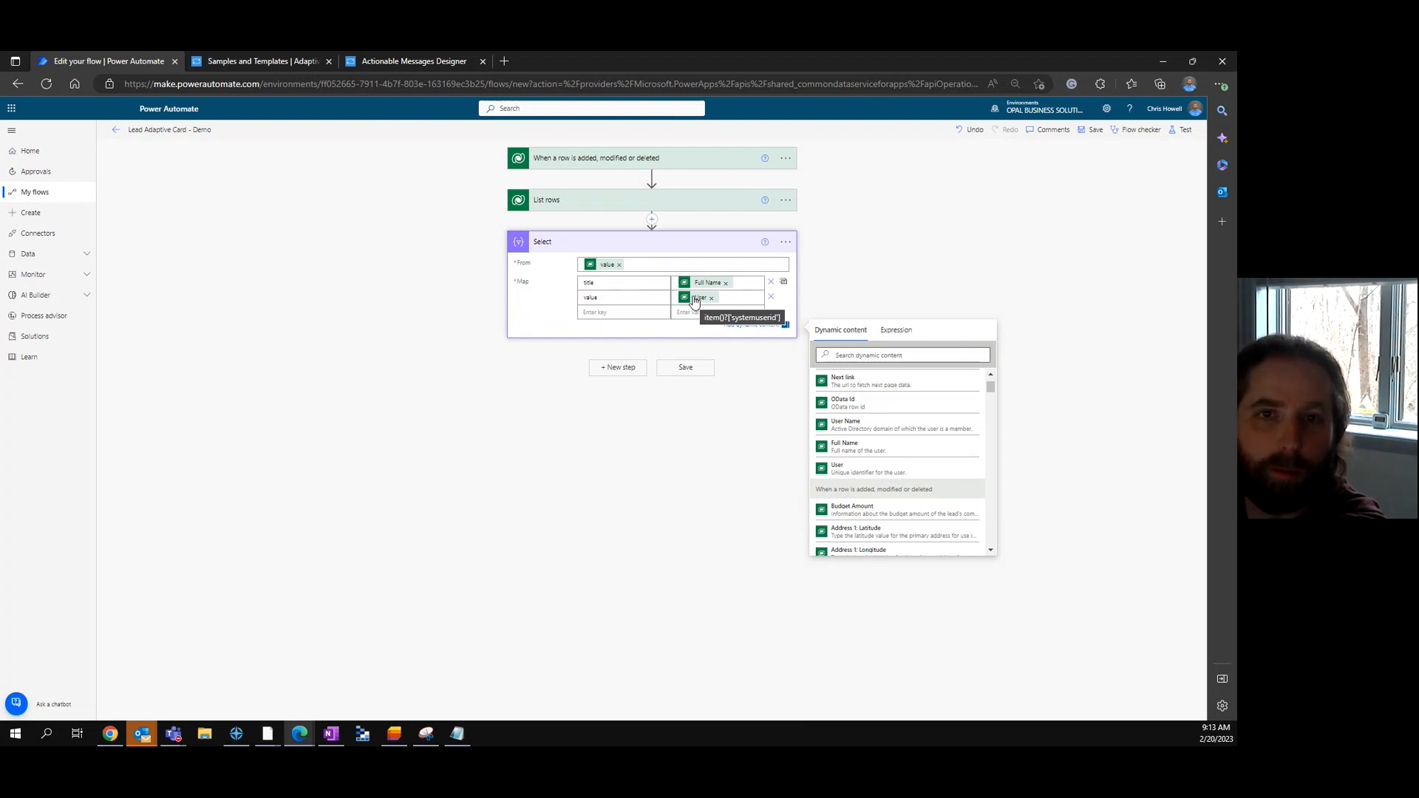
left_click(848, 271)
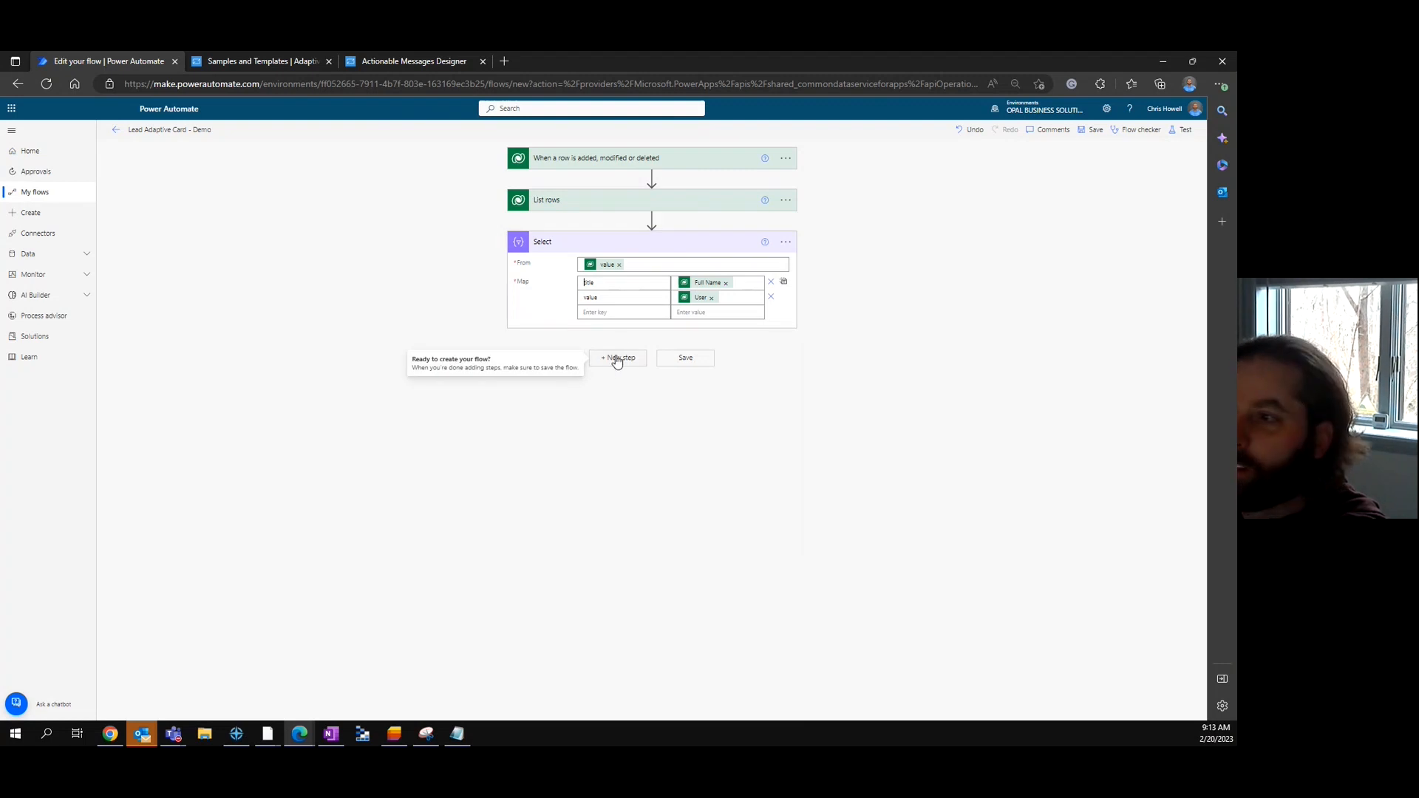
- Add a Compose step whose input is the Select Output
left_click(617, 357)
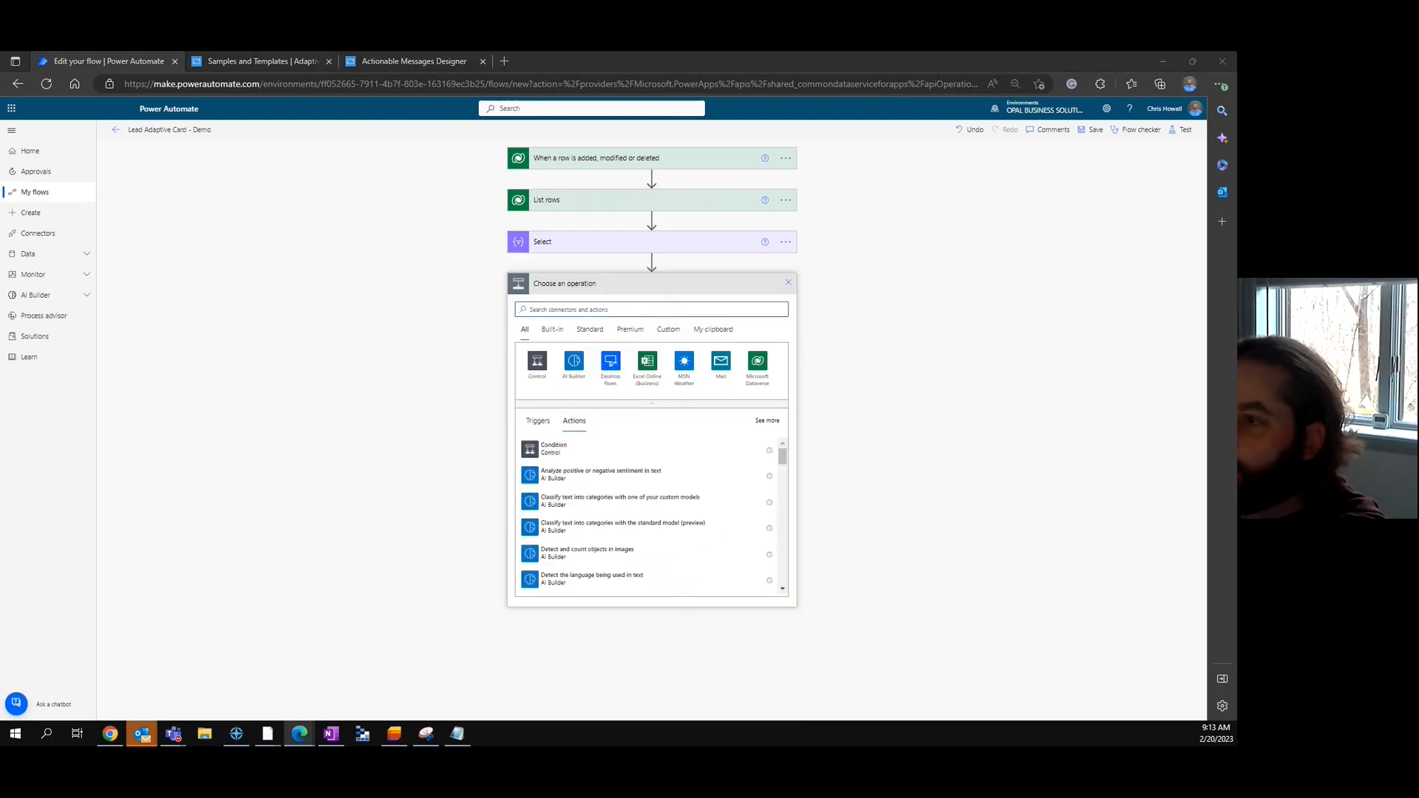
left_click(649, 310)
type("compose")
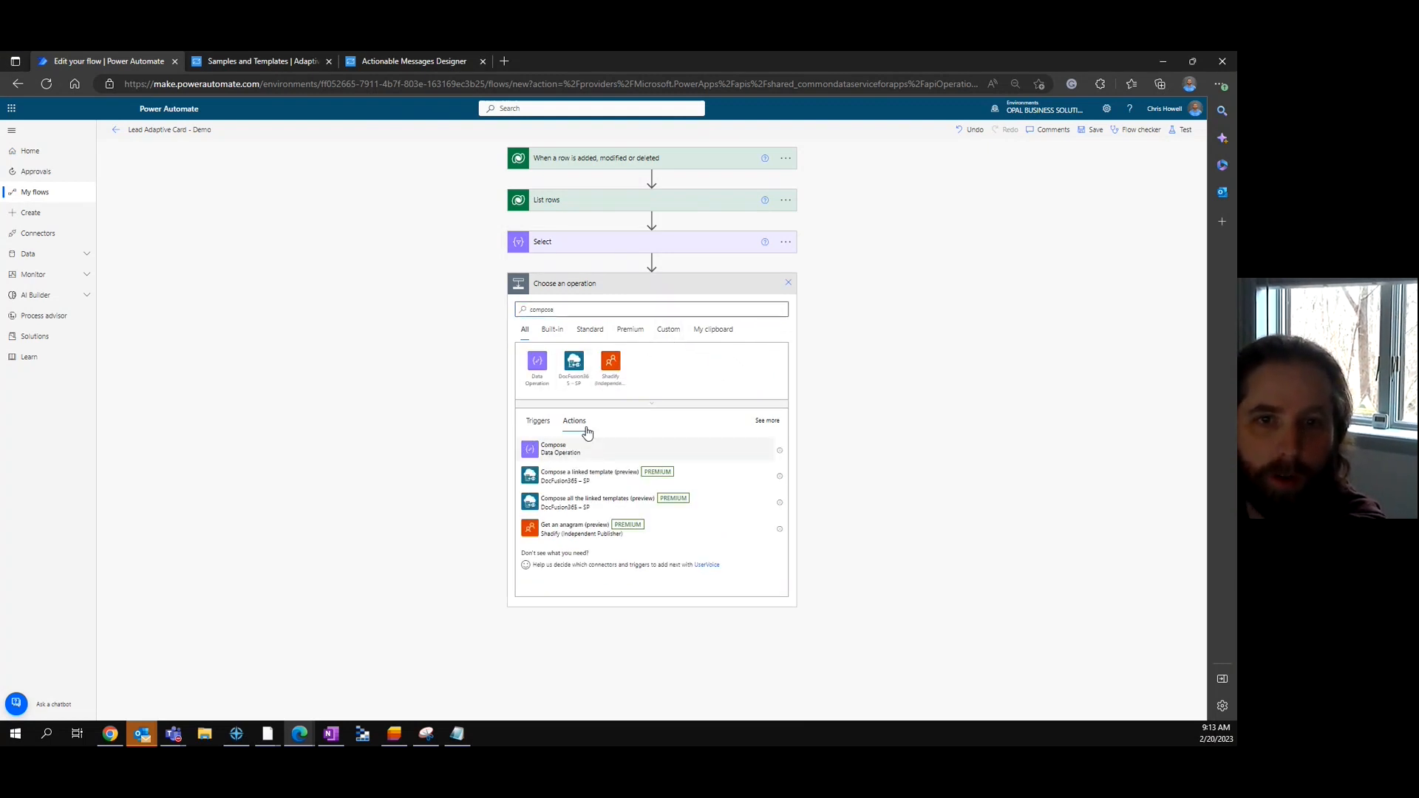
left_click(555, 449)
left_click(635, 307)
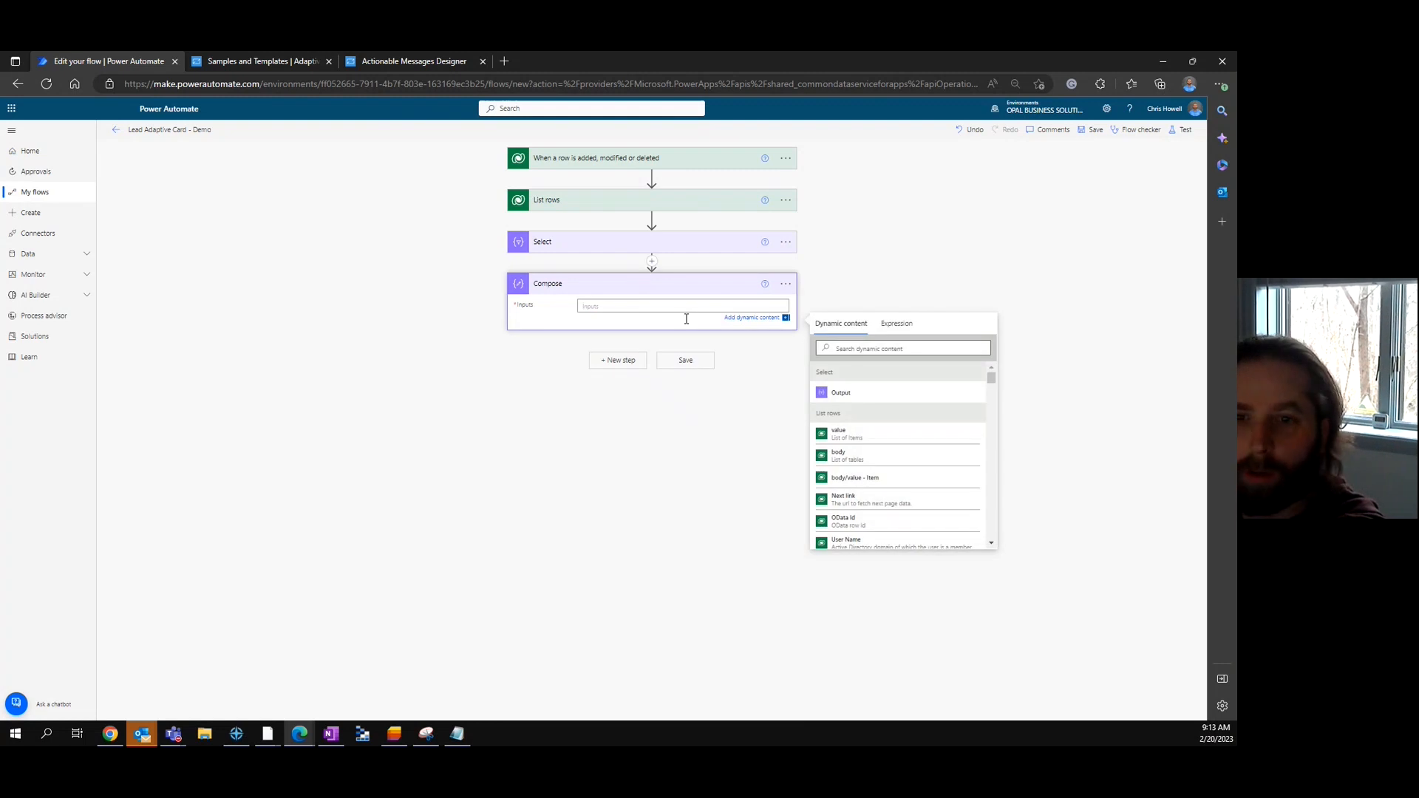
left_click(858, 394)
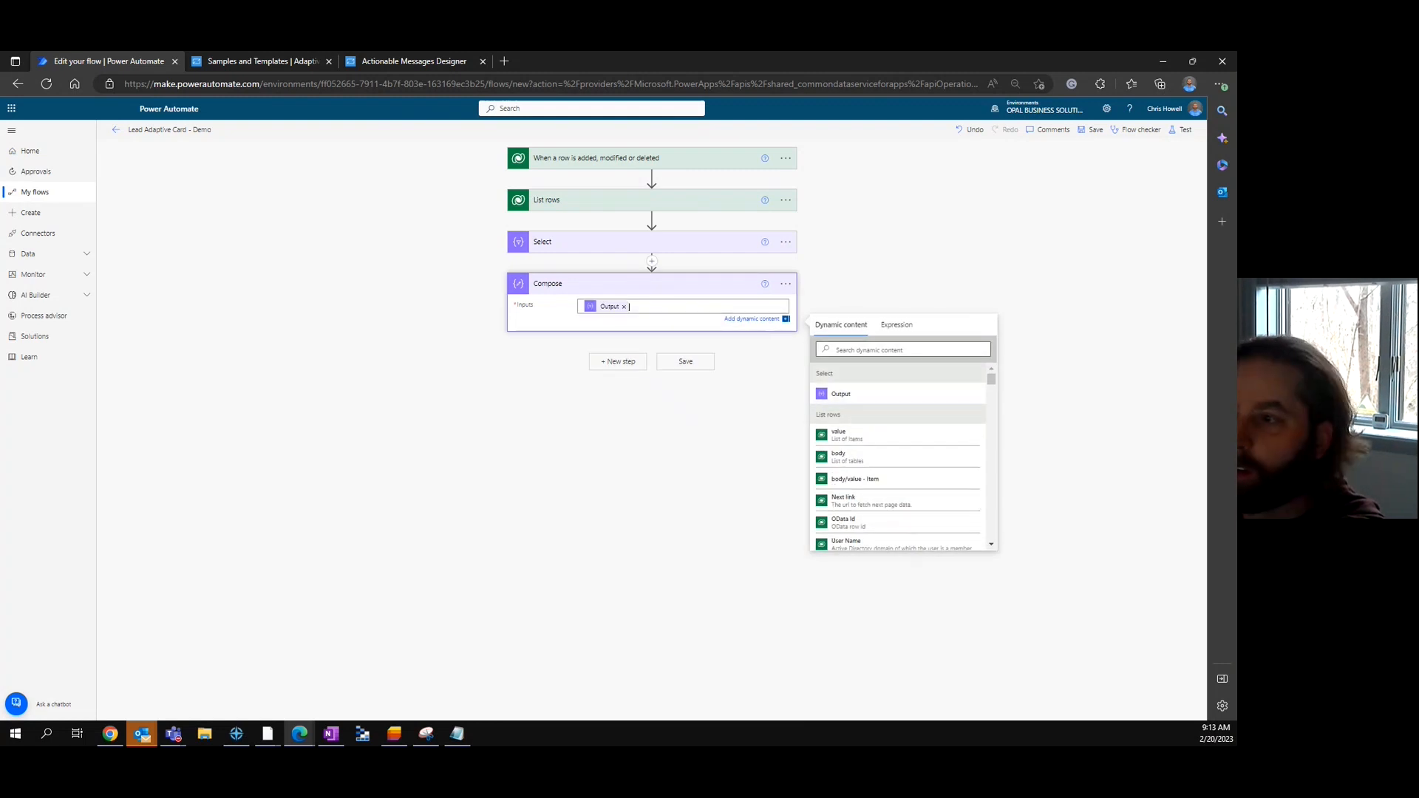
- Rename the Compose step to 'Compose User List'
left_click(785, 284)
left_click(826, 317)
left_click(651, 289)
type("User List")
key("Return")
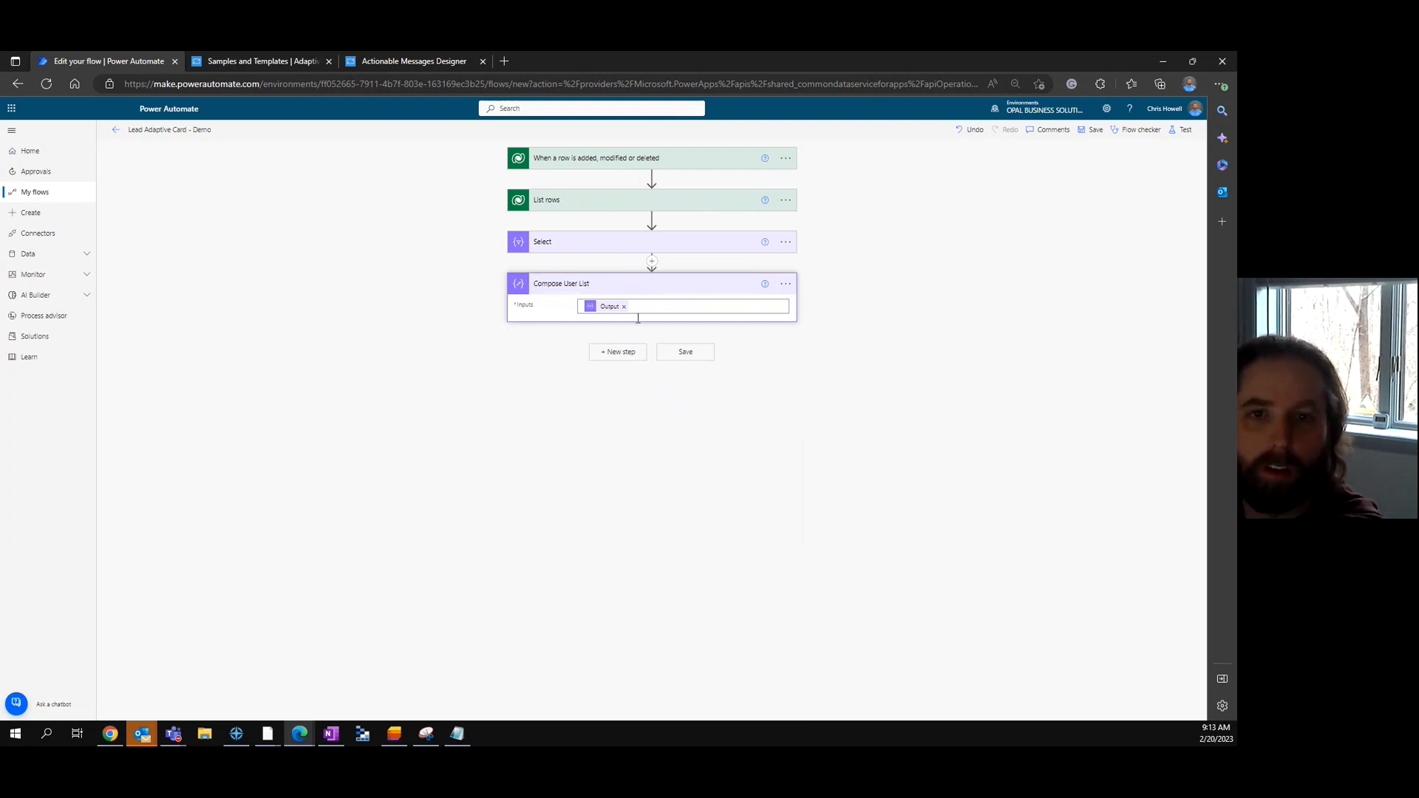
left_click(618, 352)
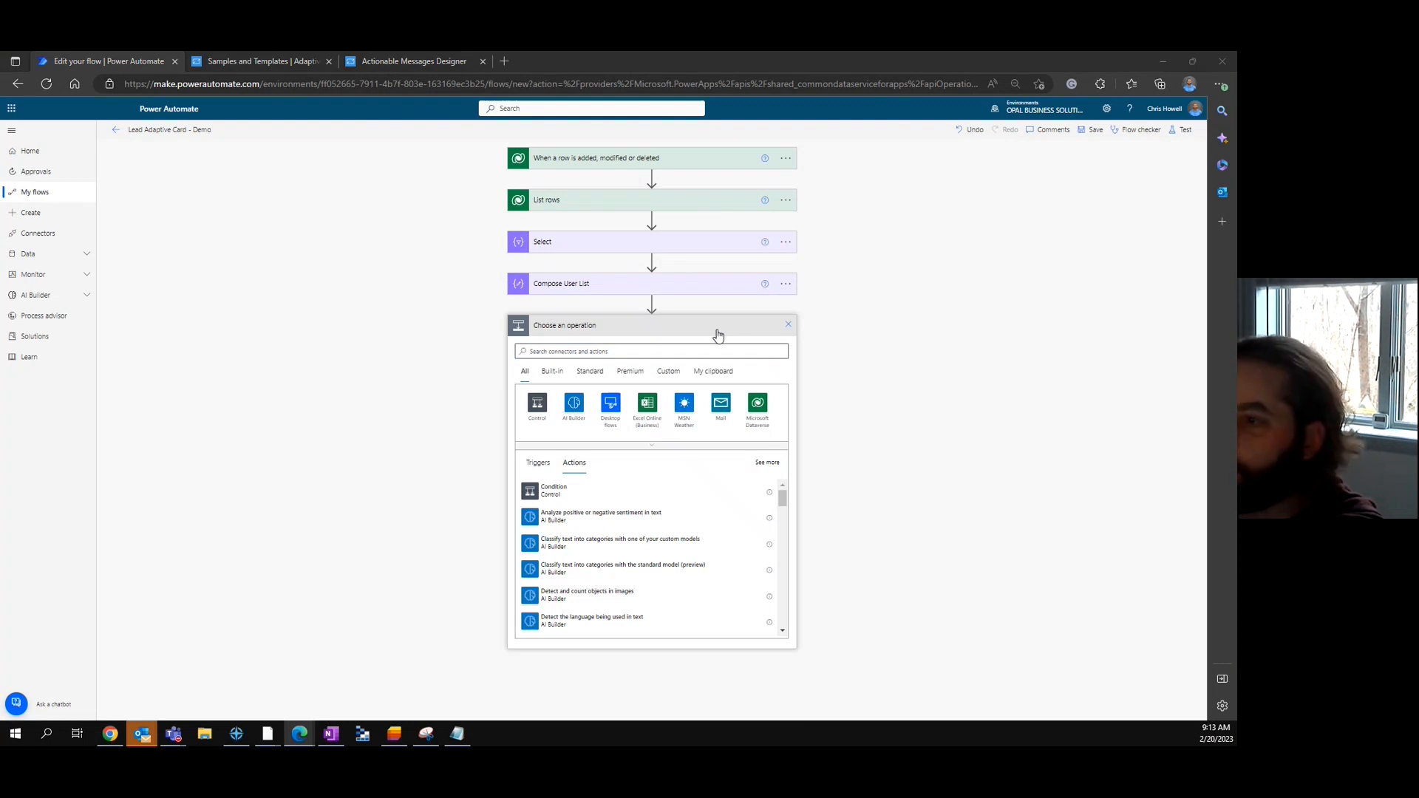
- Add a second empty Compose step and bring up the 'Calendar reminder with labels' adaptive card sample
left_click(596, 353)
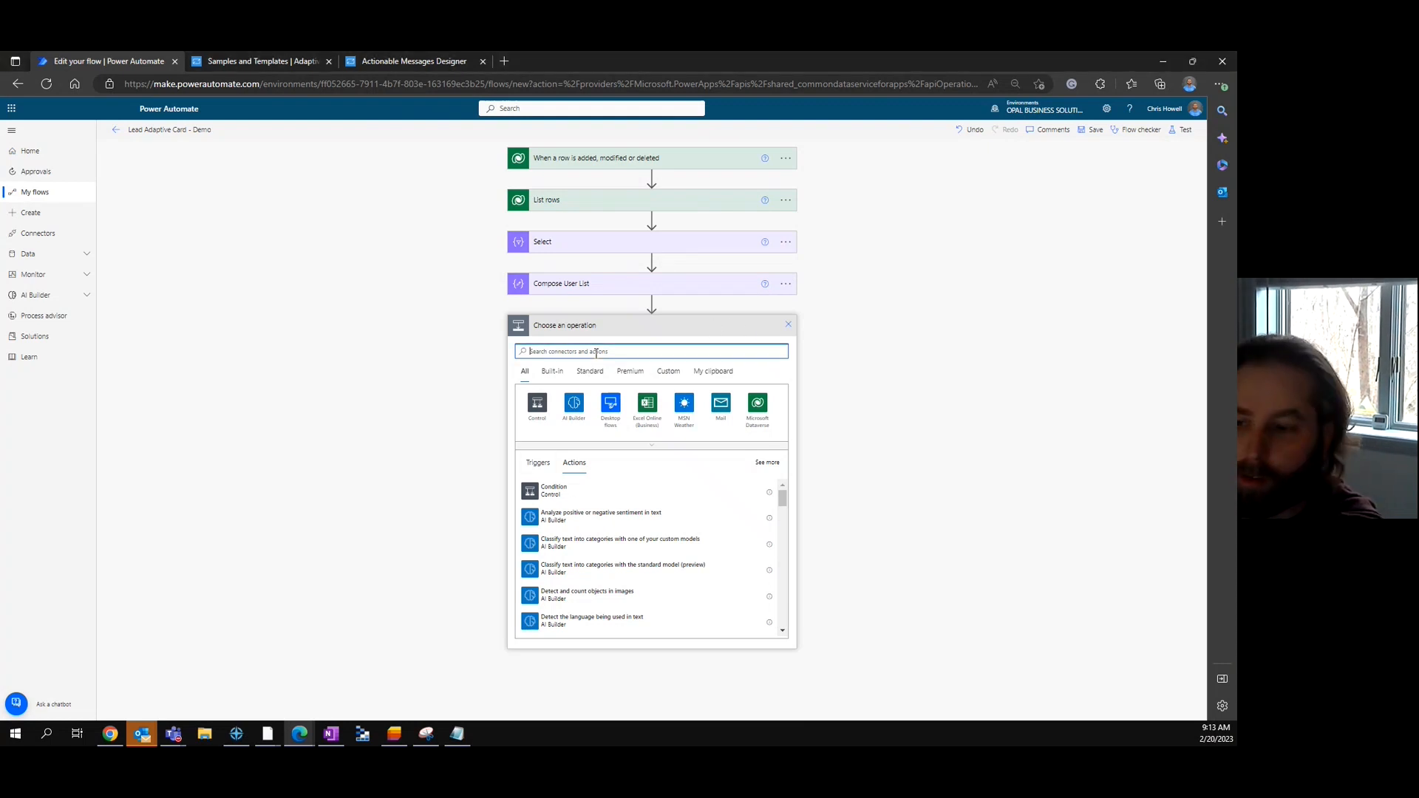
type("compose")
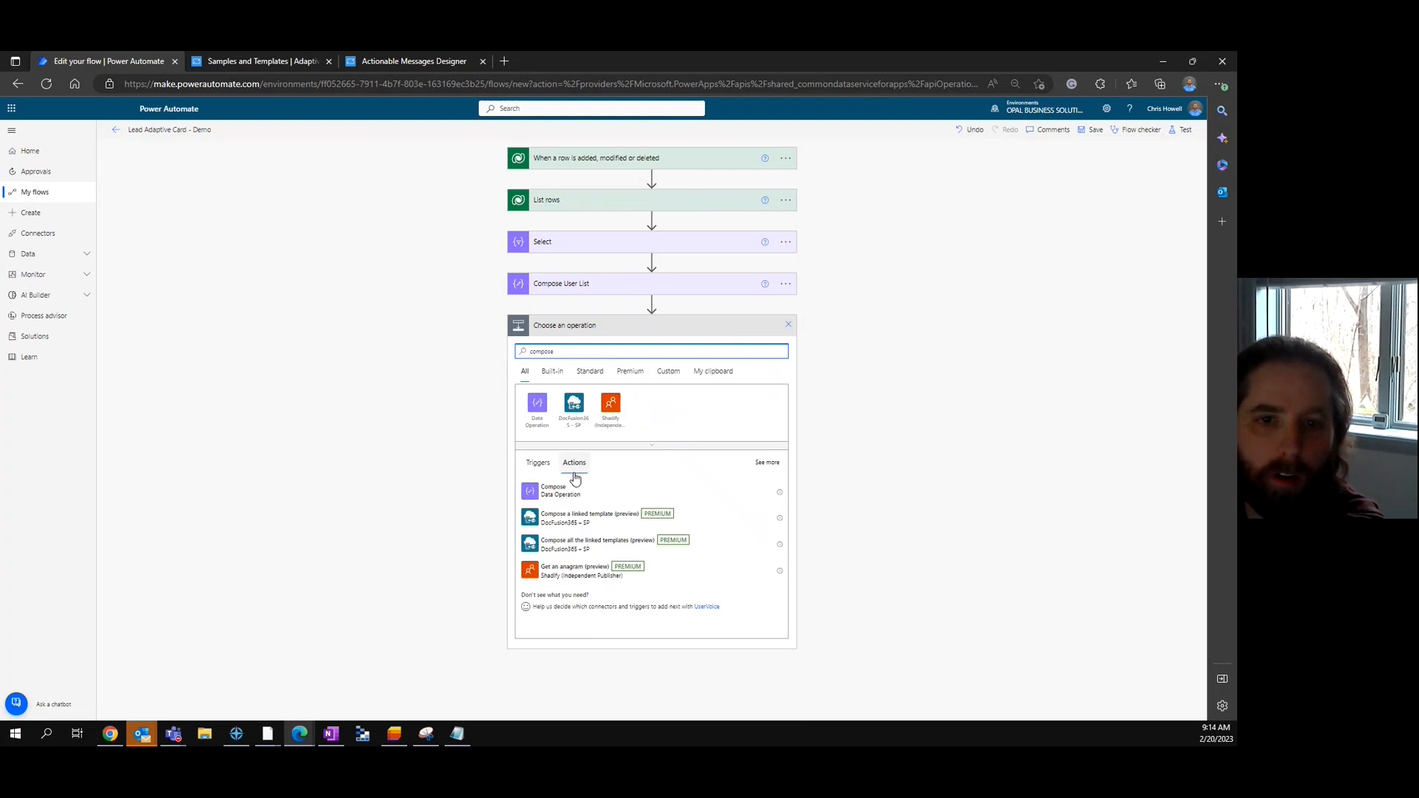
left_click(579, 492)
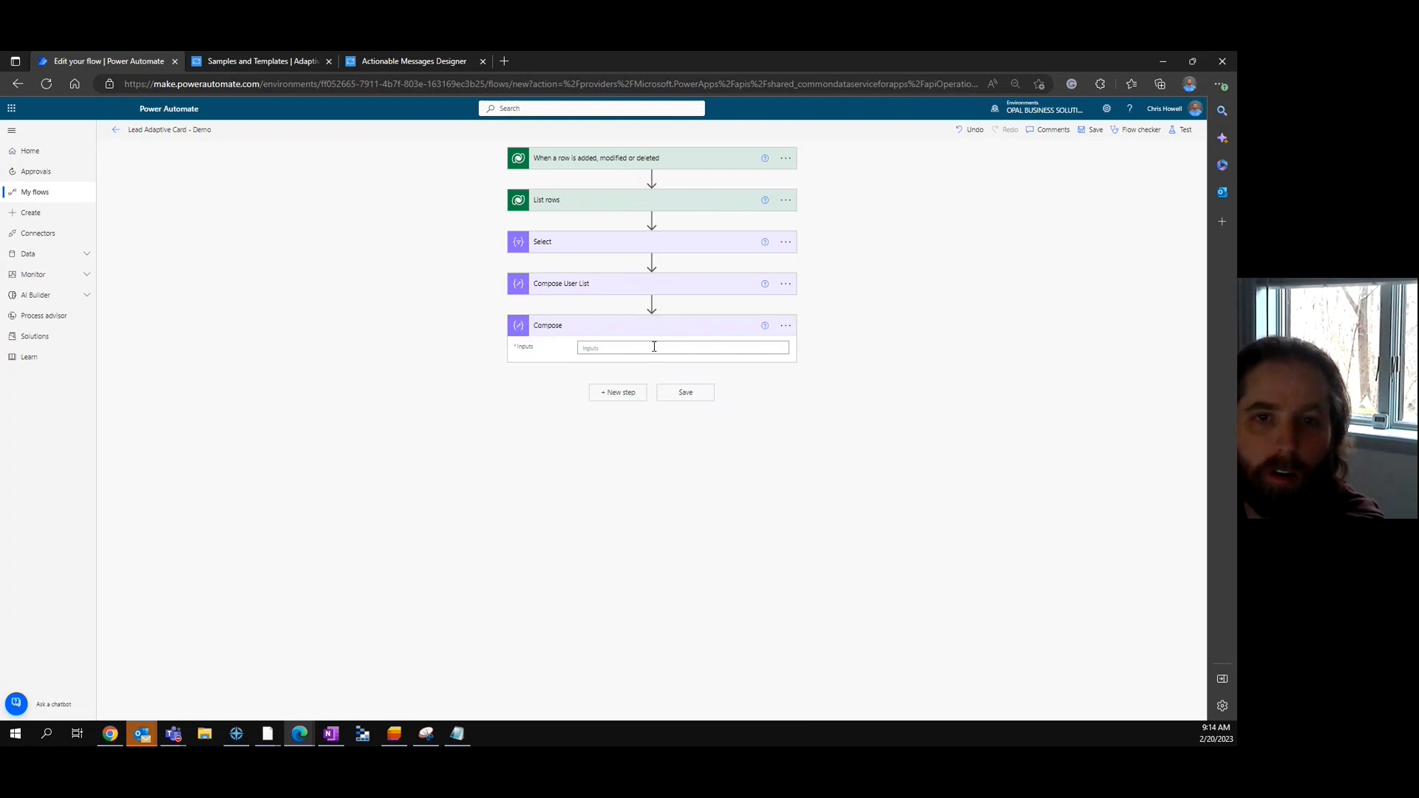
left_click(650, 349)
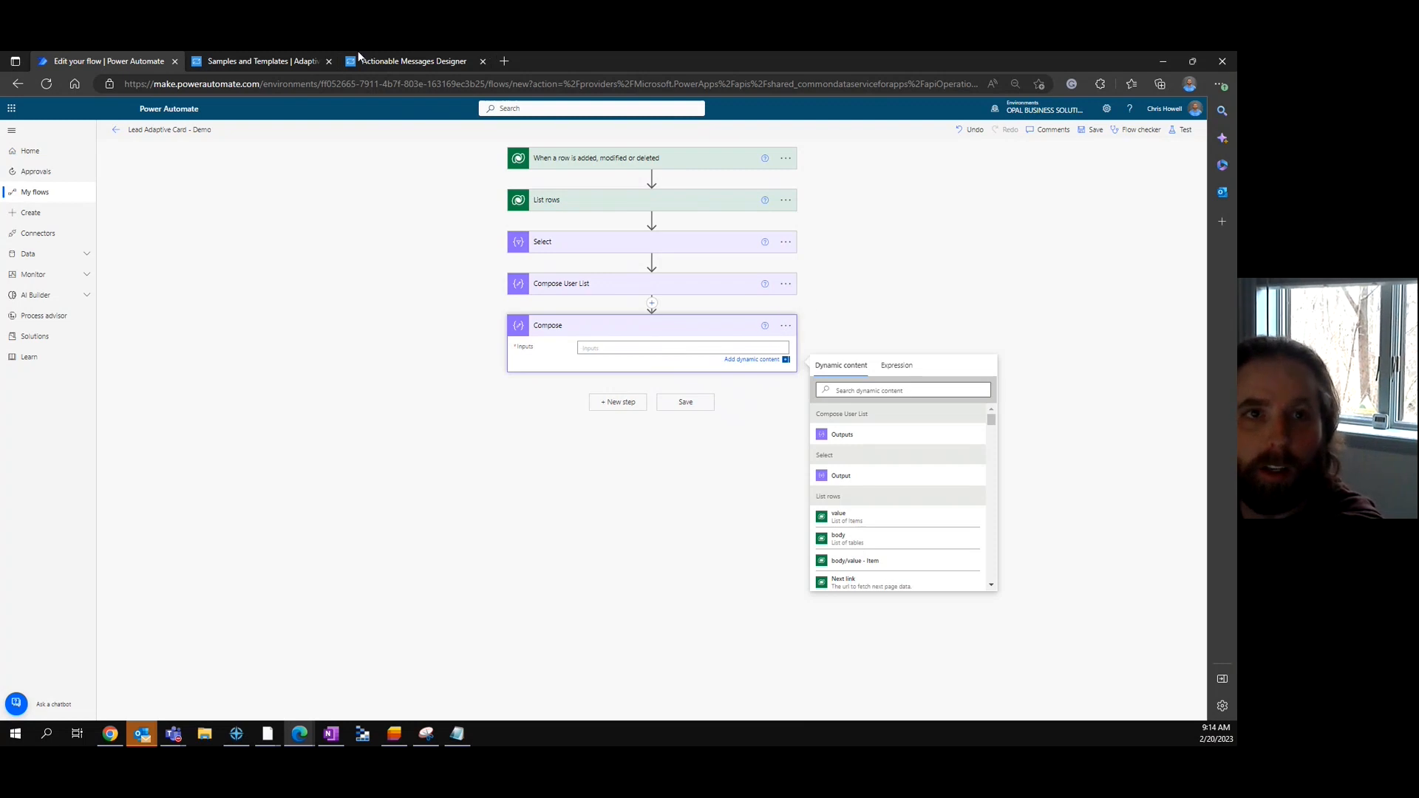
left_click(290, 61)
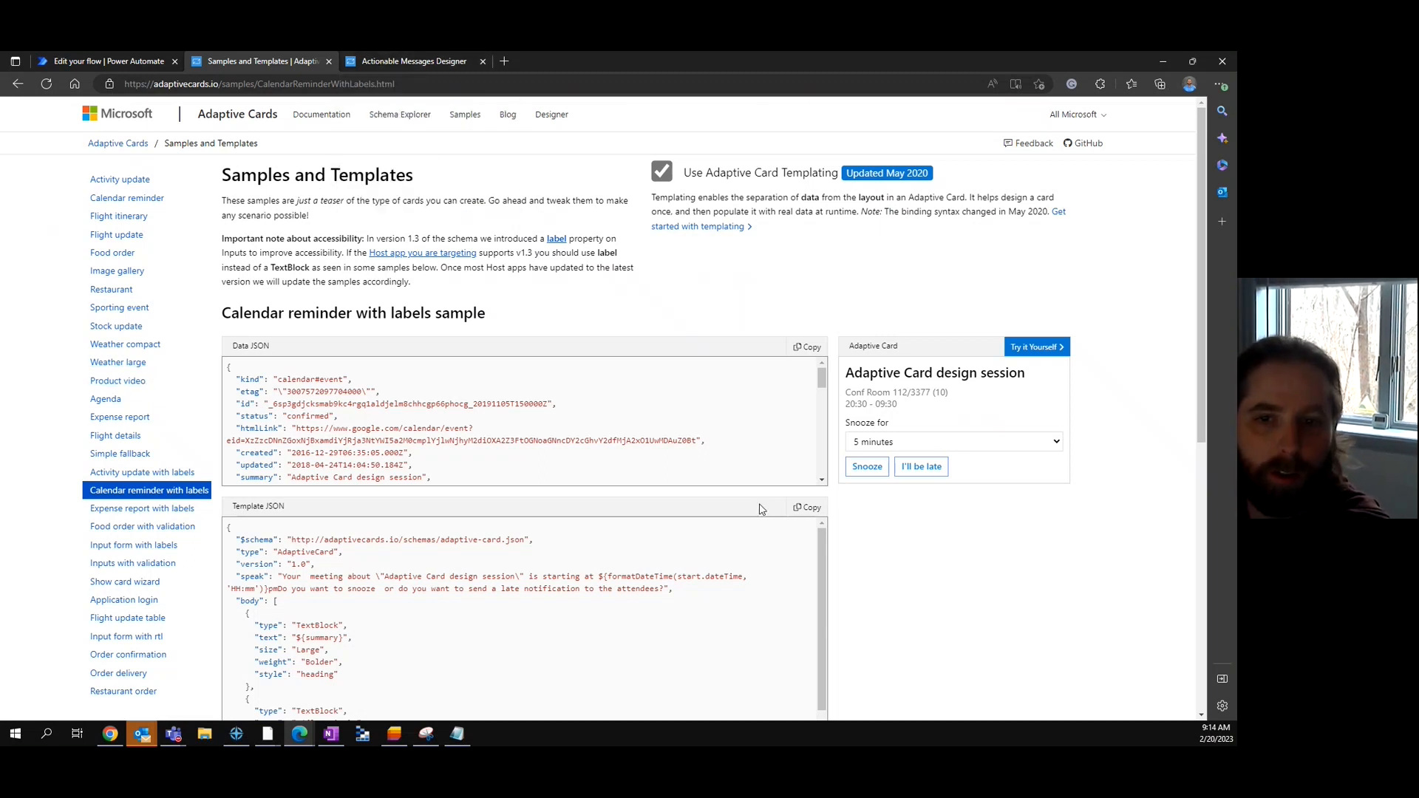
- Copy the calendar reminder sample's template JSON and paste it into a new Adaptive Cards Designer tab
left_click(806, 508)
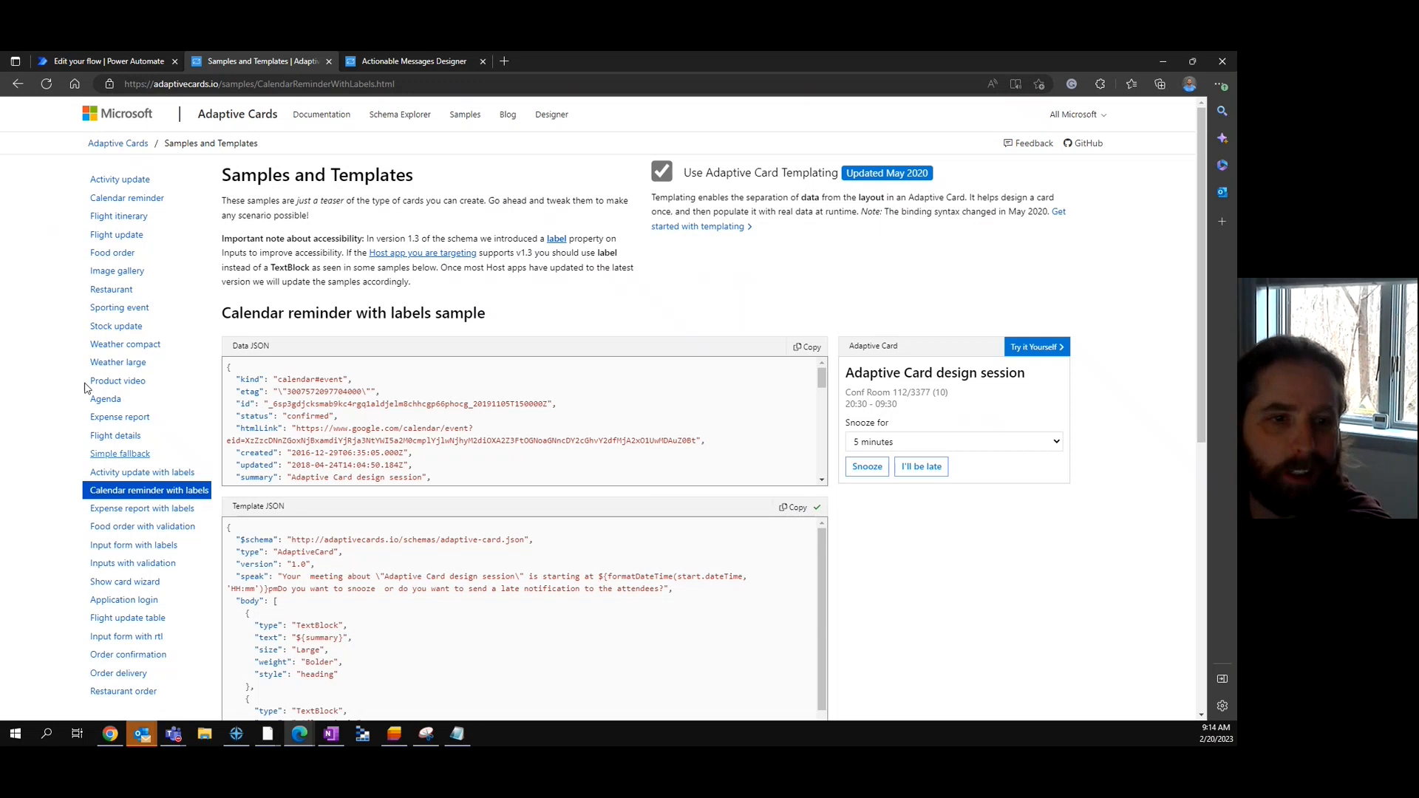
left_click(397, 64)
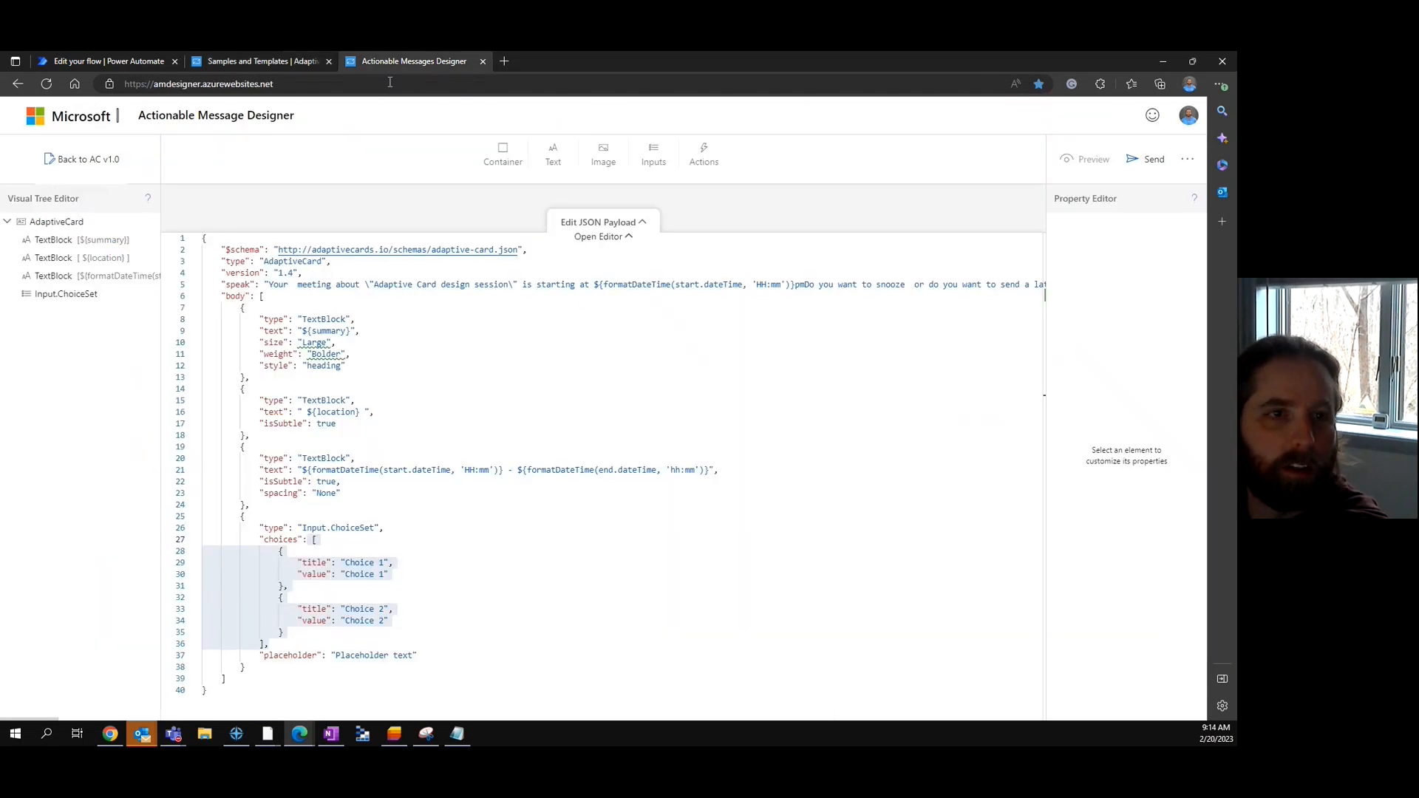
left_click(278, 69)
left_click(562, 130)
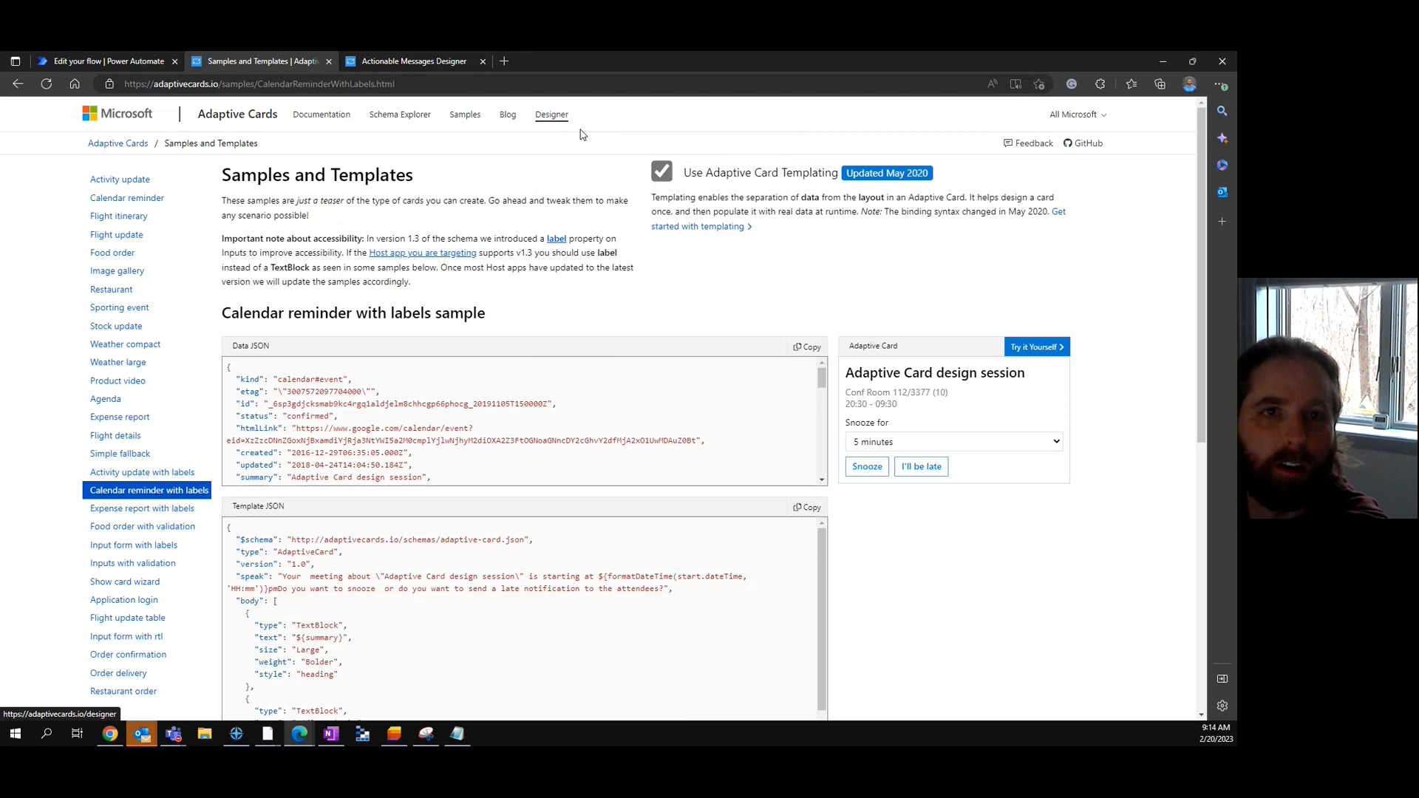
left_click(396, 61)
left_click(409, 402)
key("ctrl+a")
key("ctrl+v")
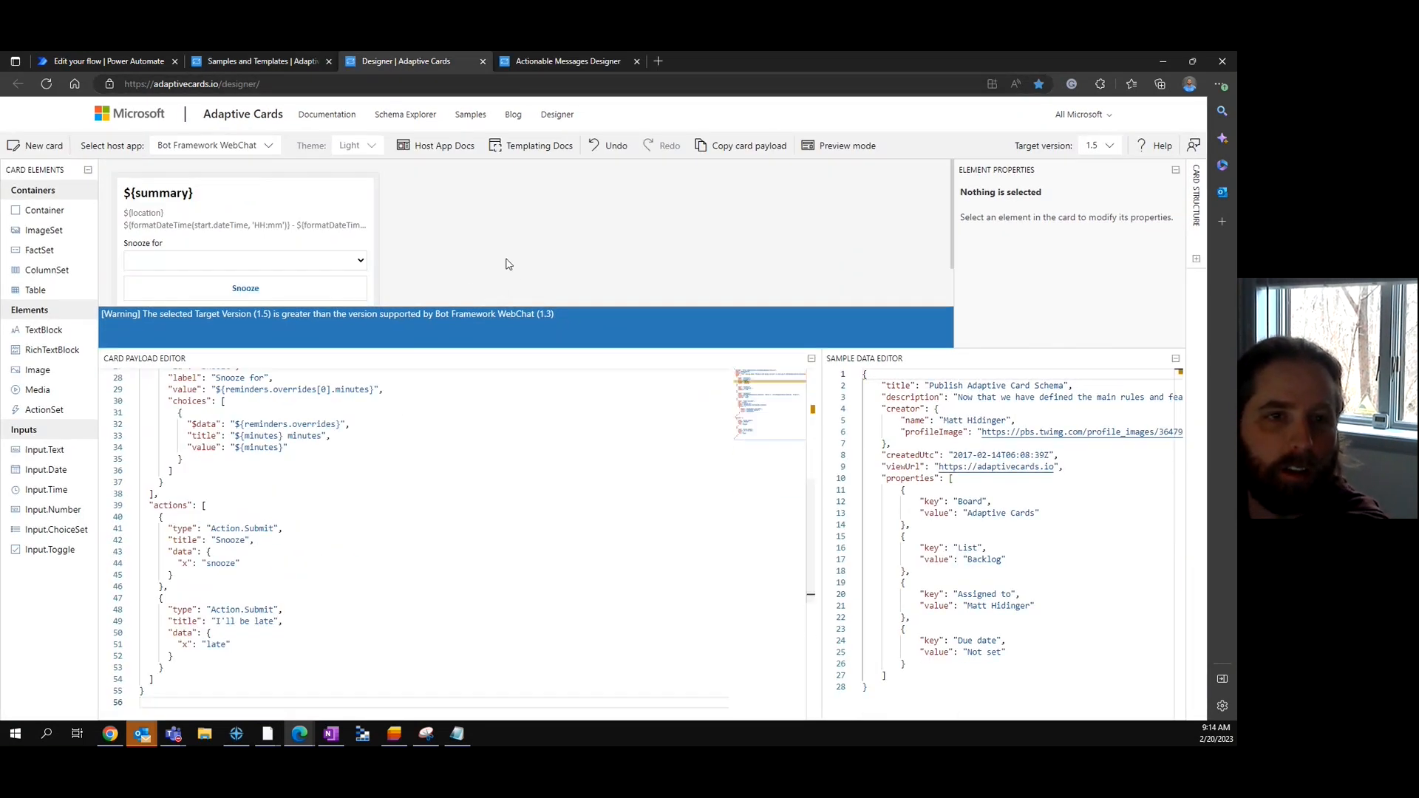
left_click_drag(484, 350, 484, 414)
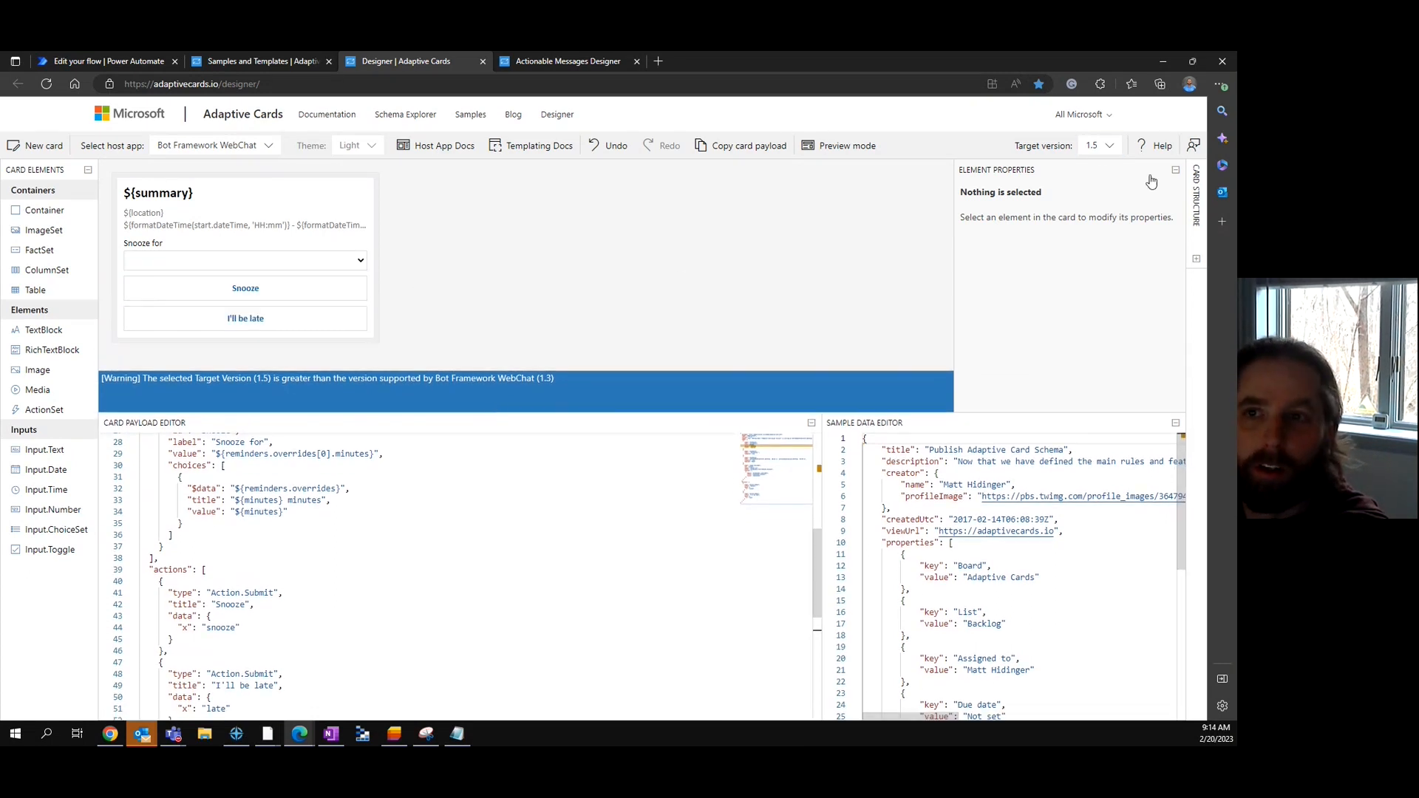
- Set the Designer's target version to 1.0
left_click(1110, 148)
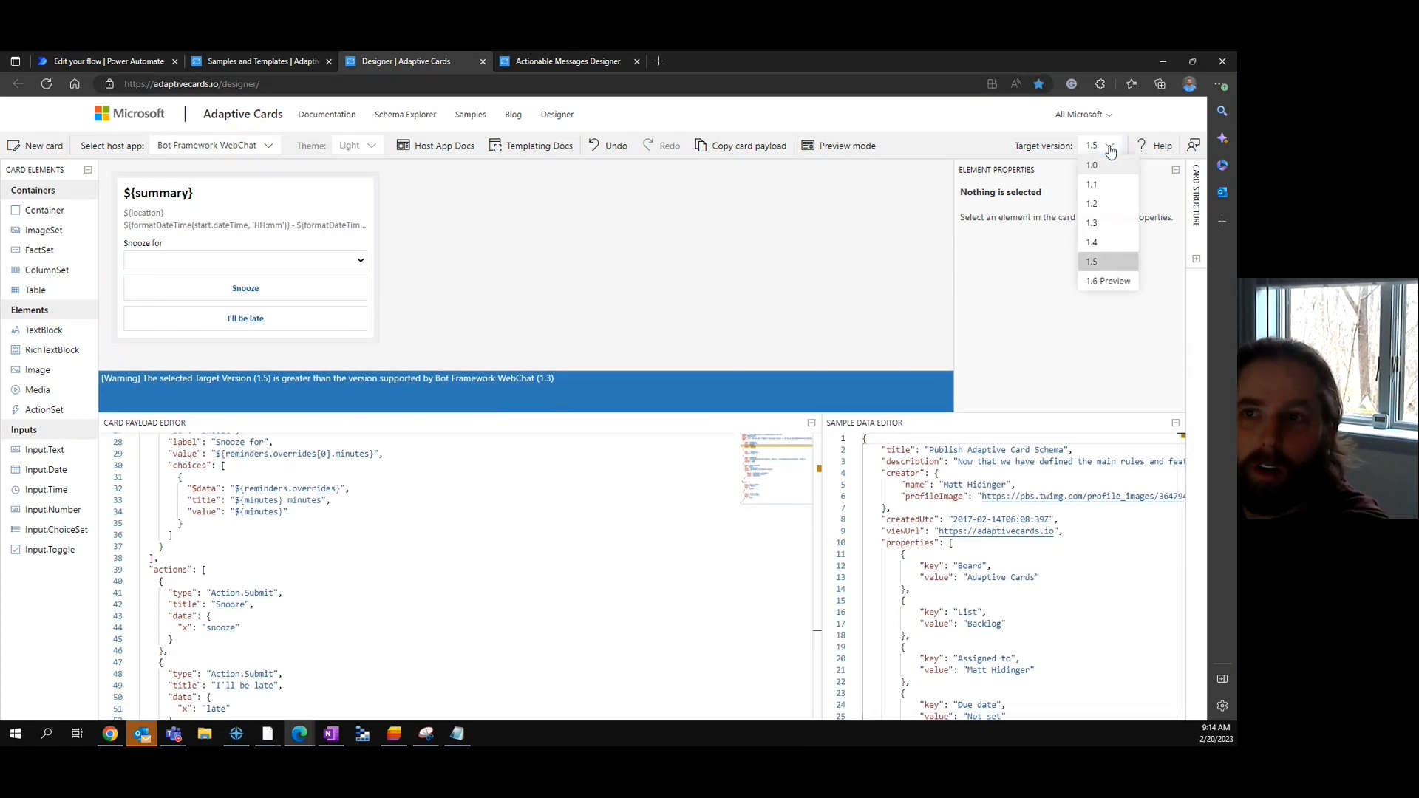
left_click(1092, 166)
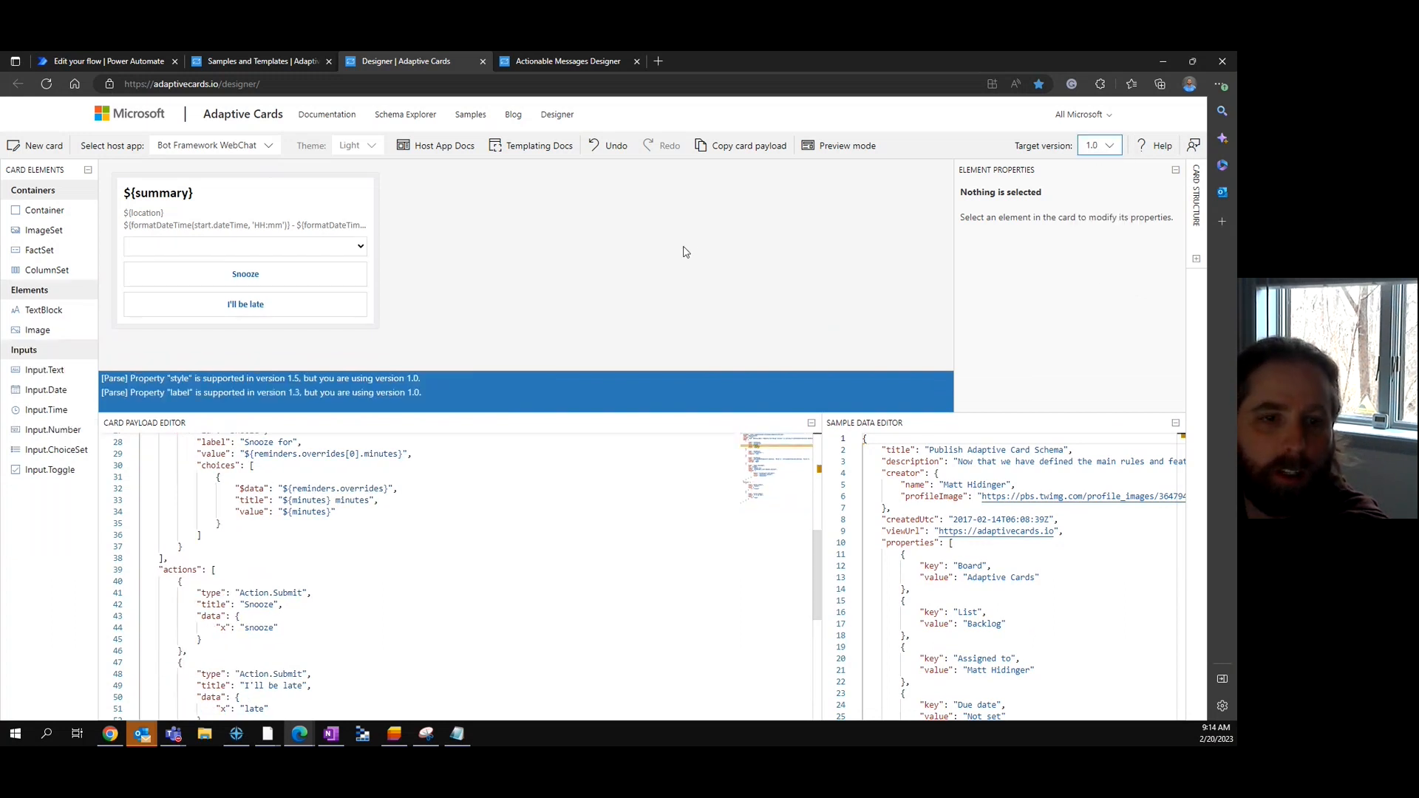
left_click(272, 148)
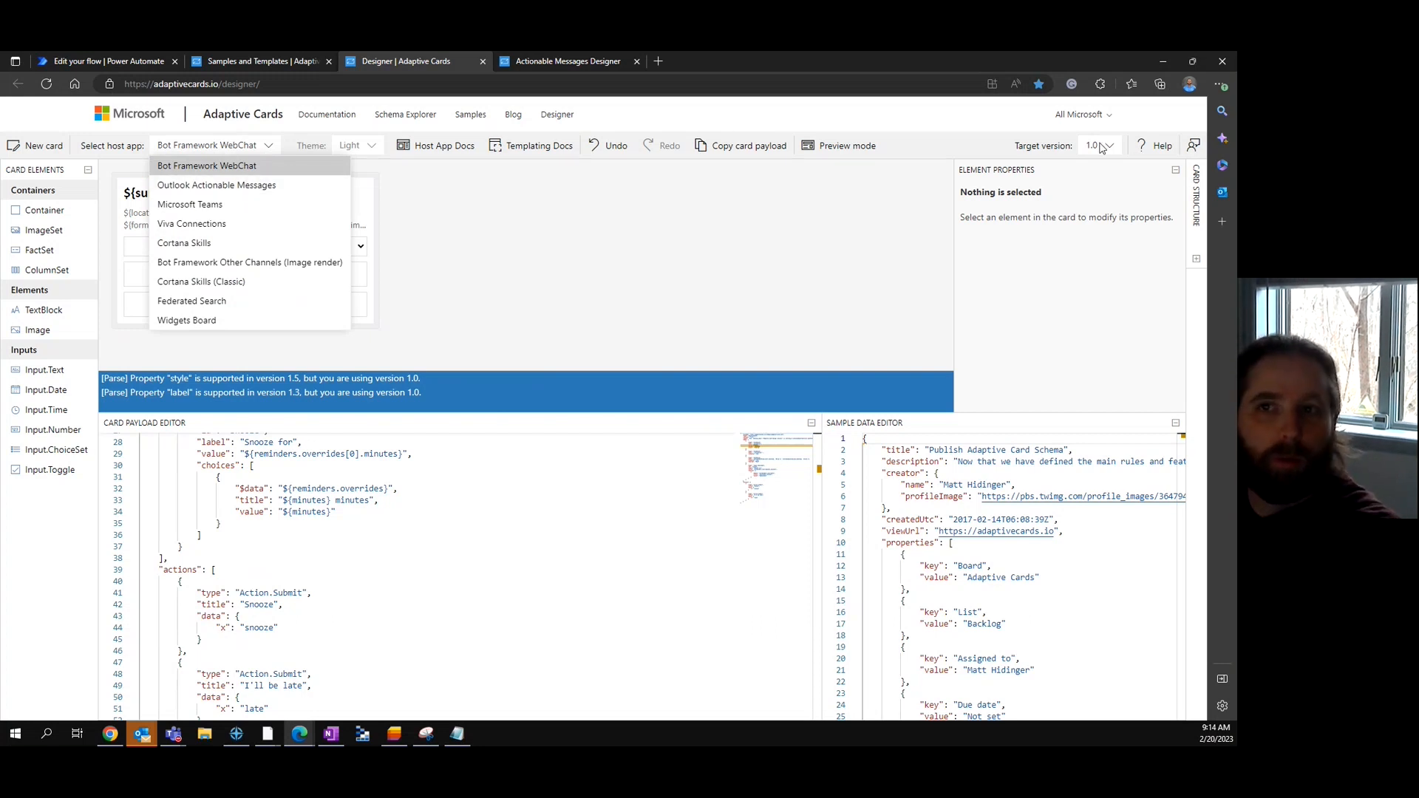
- Preview as Outlook Actionable Messages and replace the Snooze for dropdown with a new choice set
left_click(240, 186)
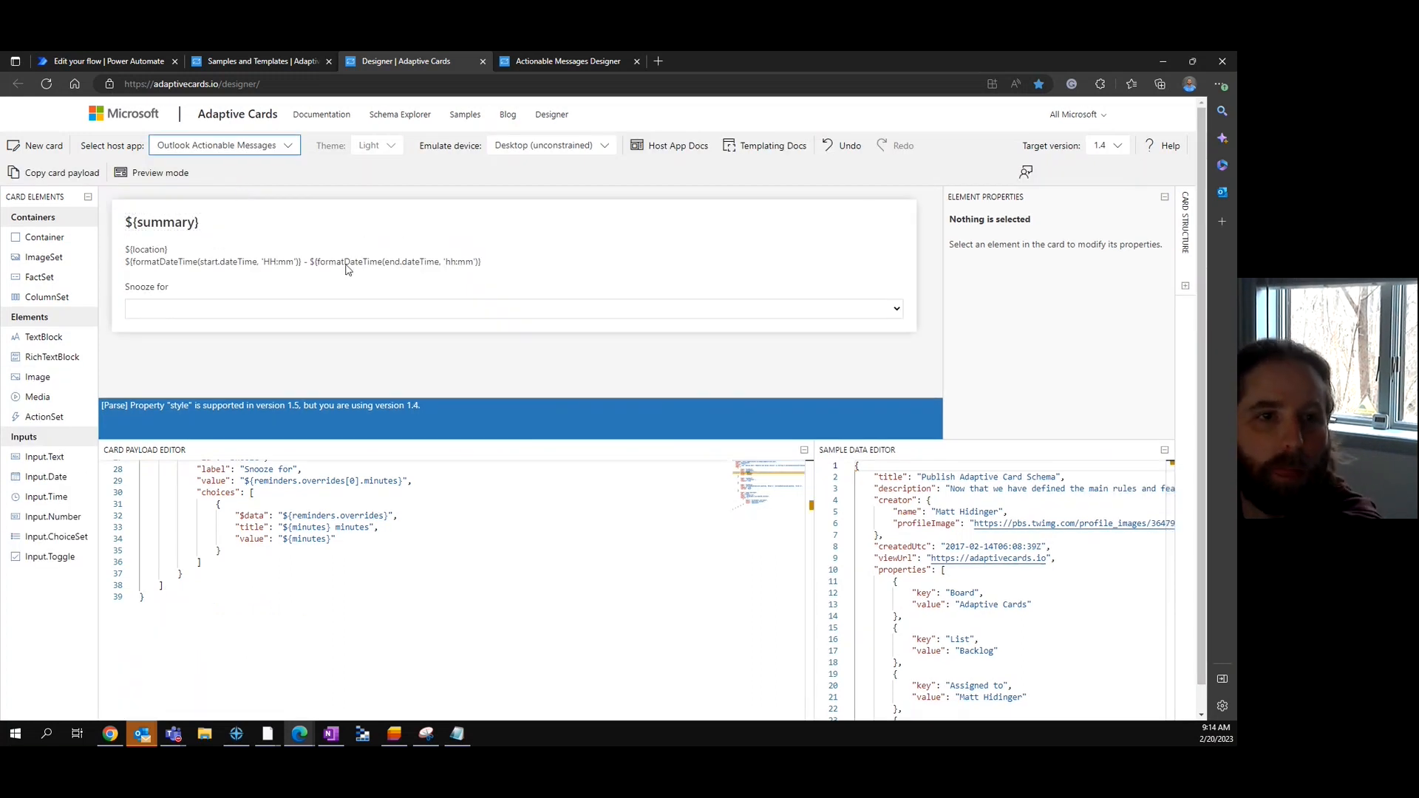
left_click(258, 298)
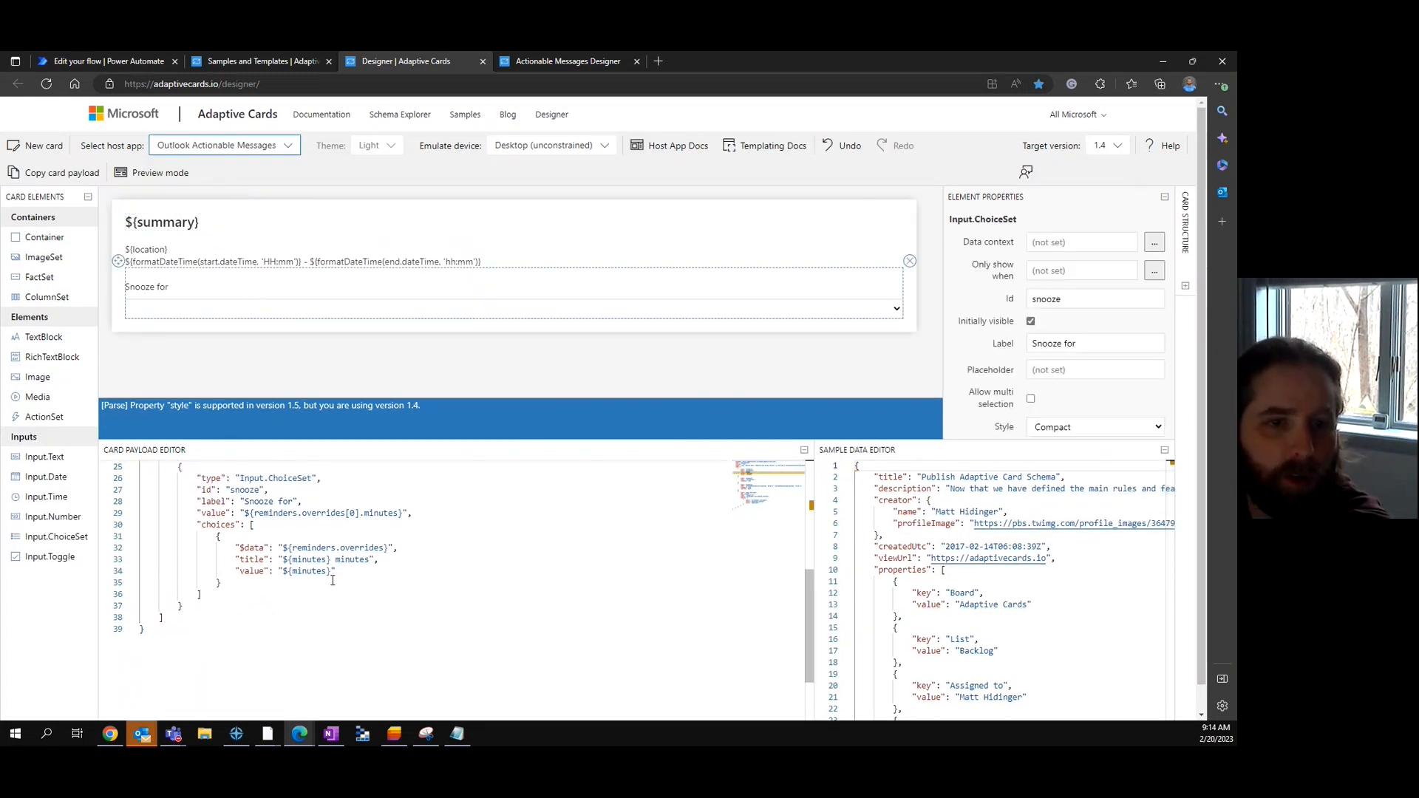
left_click(910, 263)
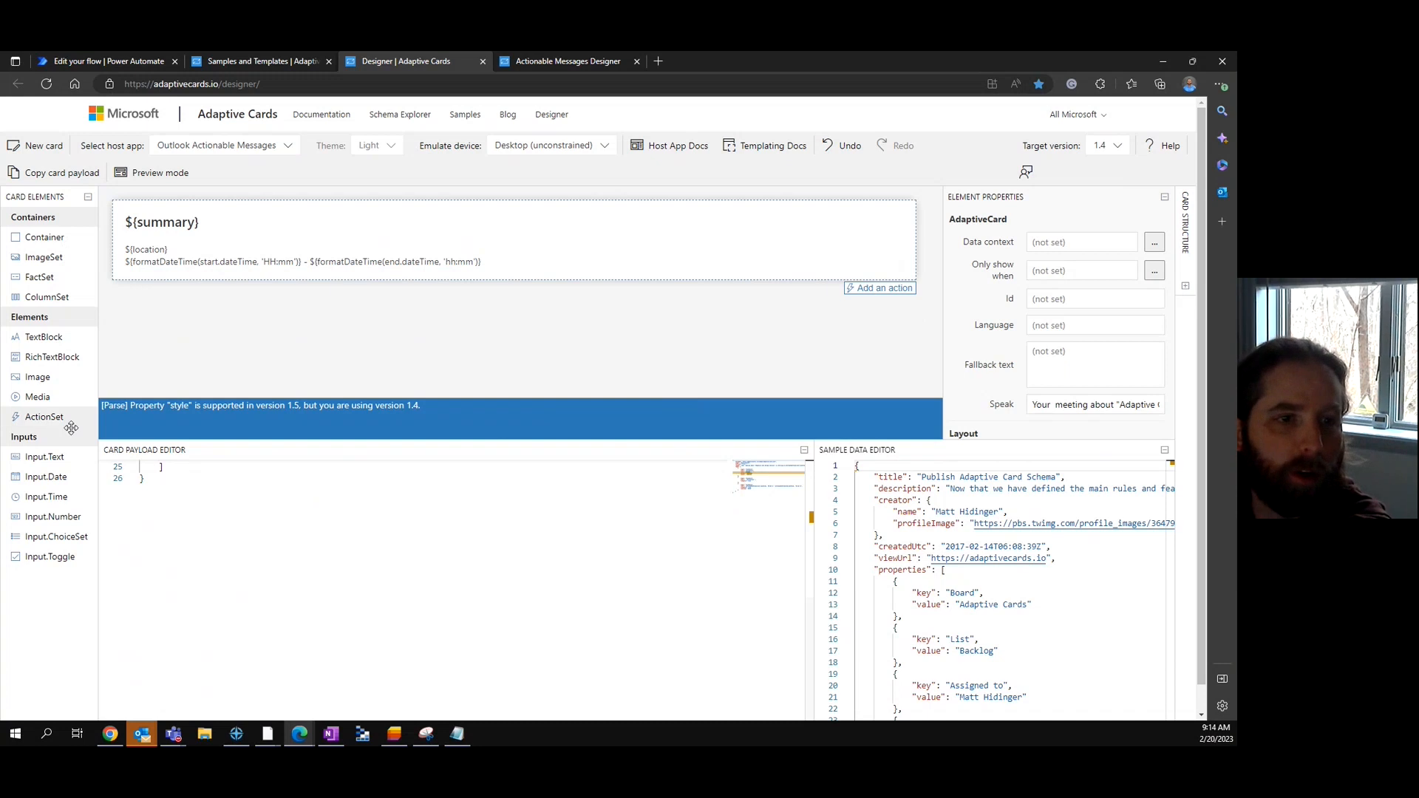
left_click_drag(53, 535, 209, 294)
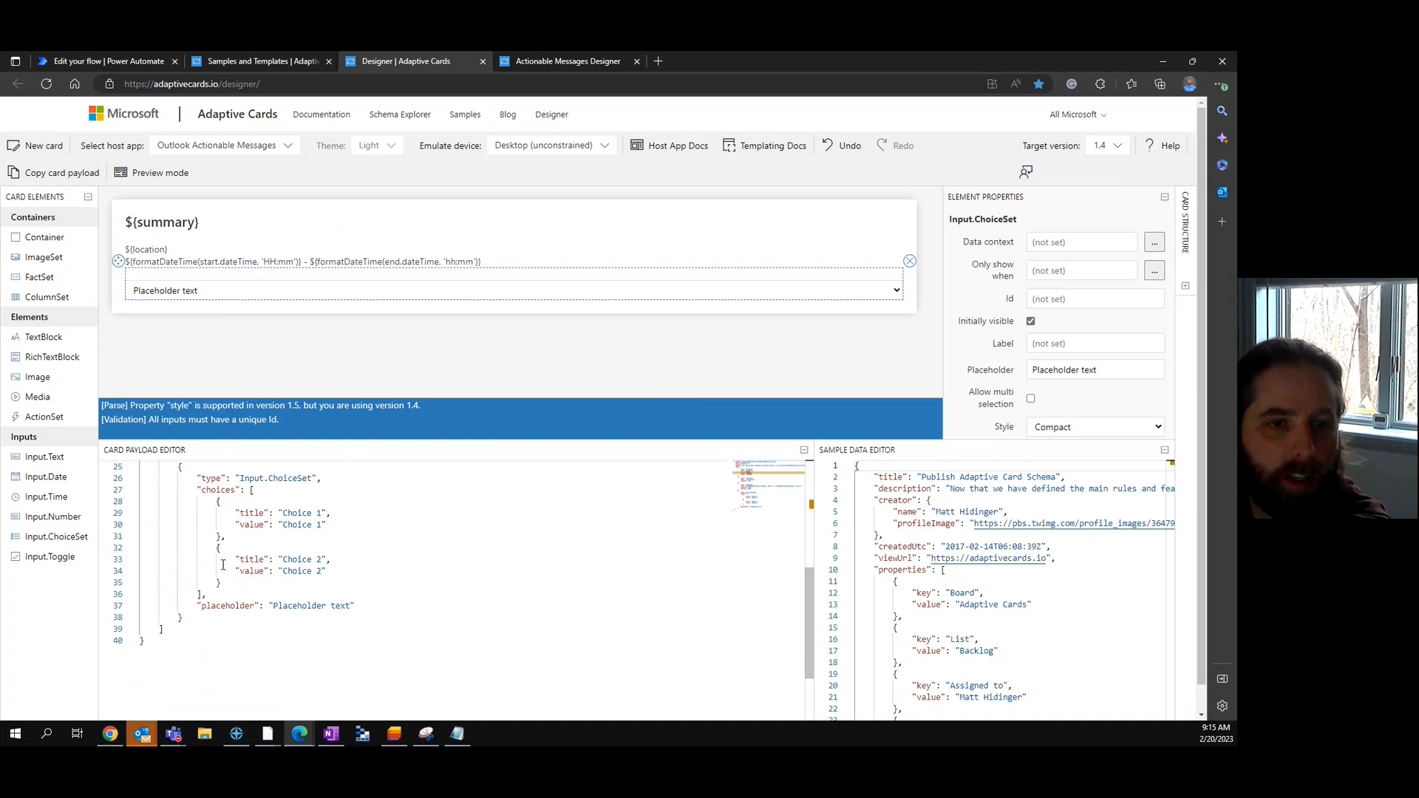
left_click_drag(256, 490, 230, 594)
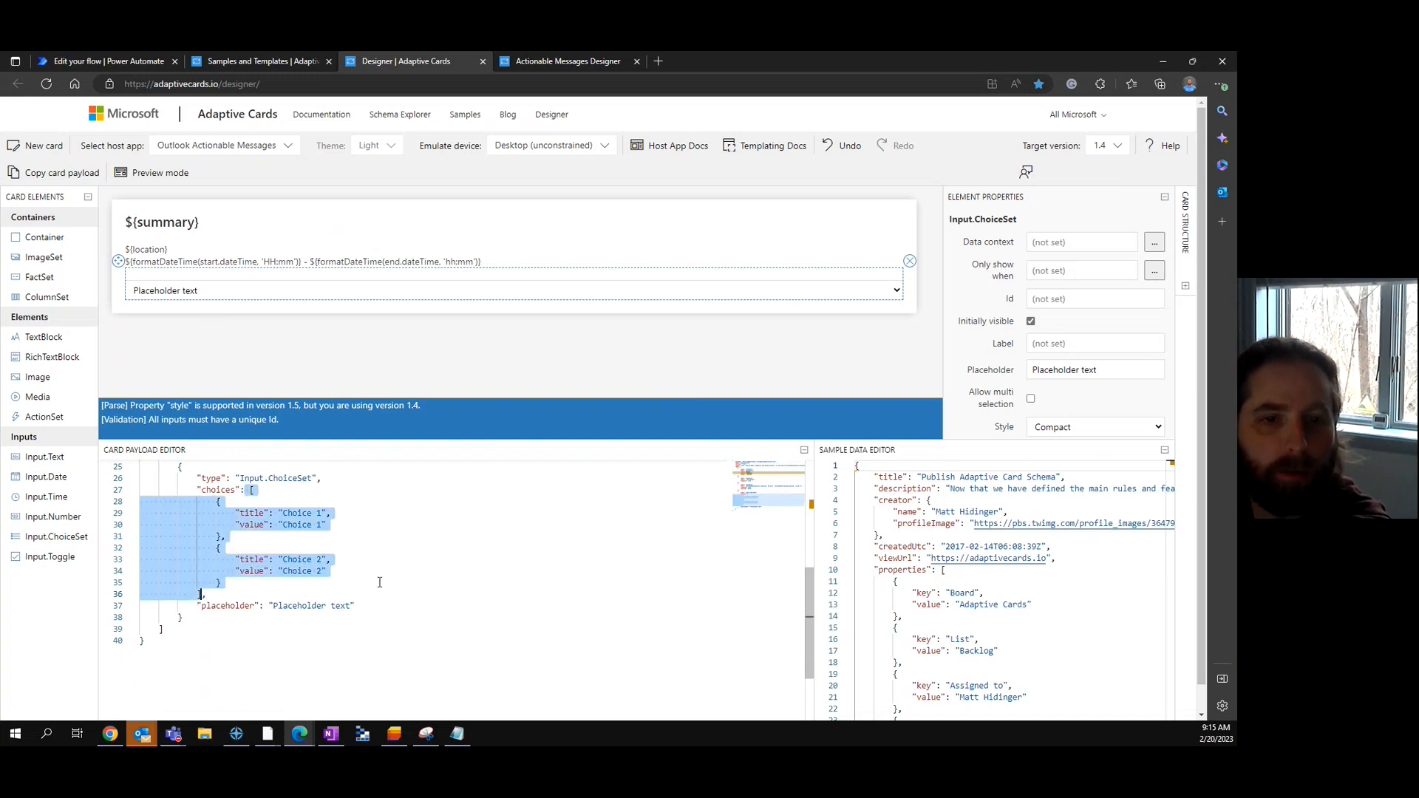
left_click(365, 605)
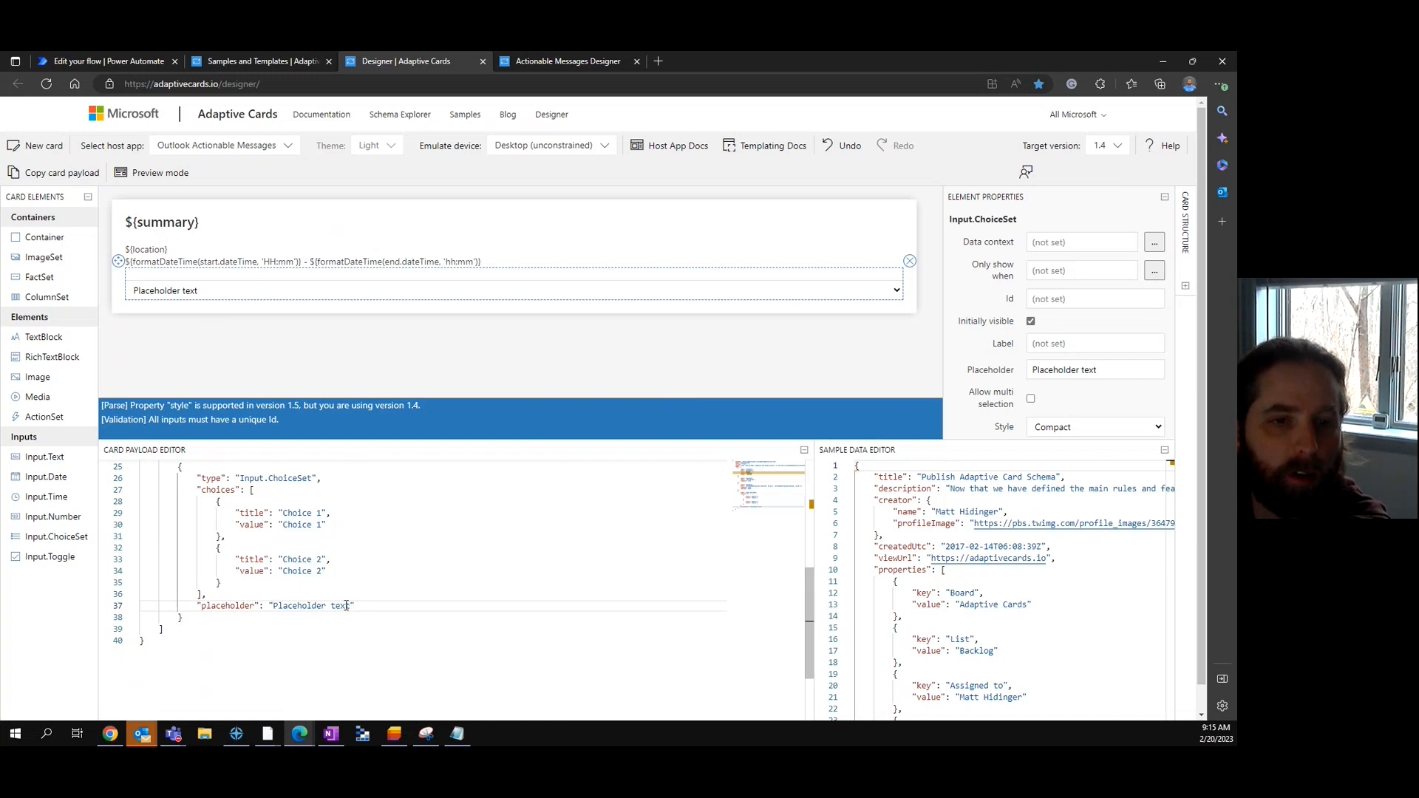
- Delete the location and time lines and retitle the card 'Please update the Lead Owner'
left_click(220, 264)
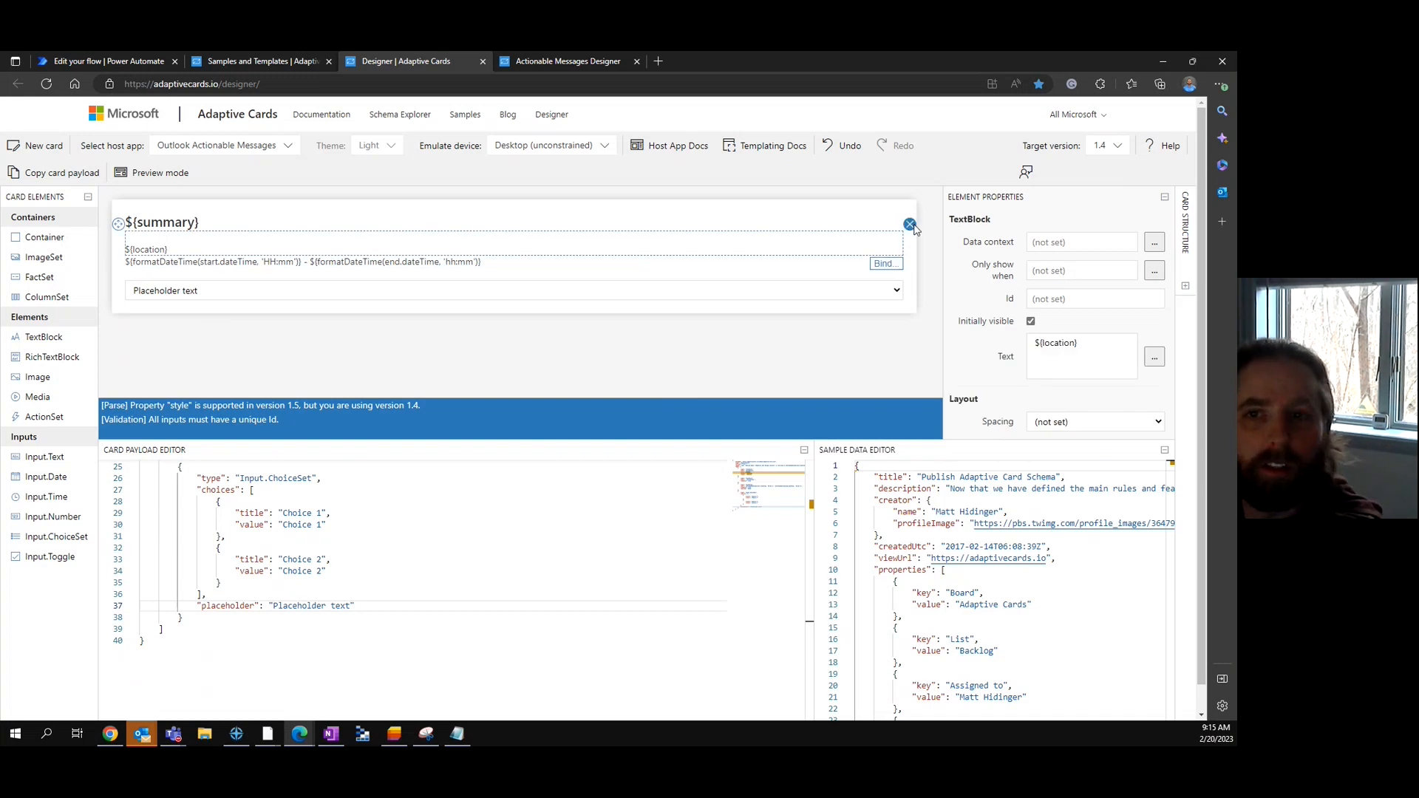
left_click(910, 225)
left_click(839, 239)
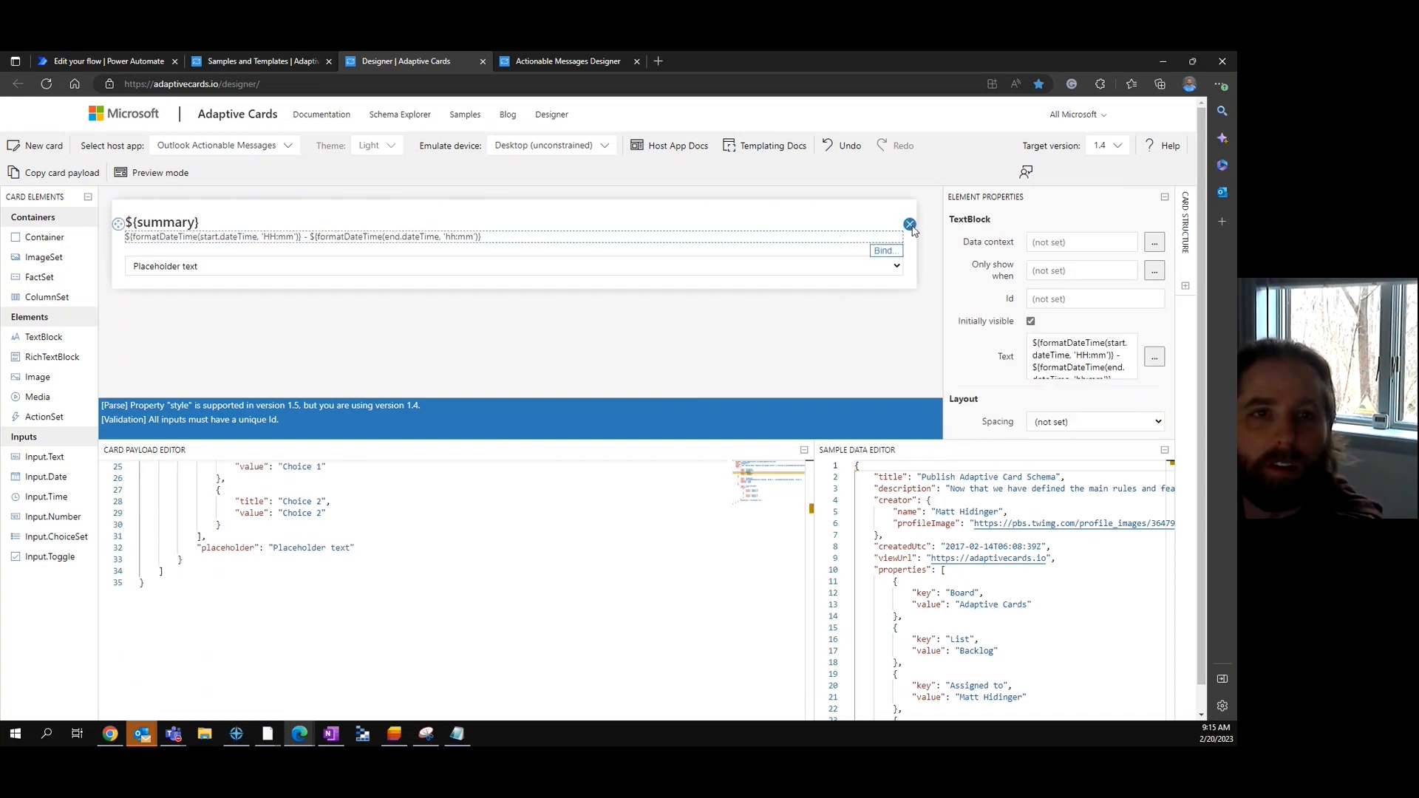
left_click(910, 225)
left_click(238, 229)
left_click_drag(1085, 342, 922, 336)
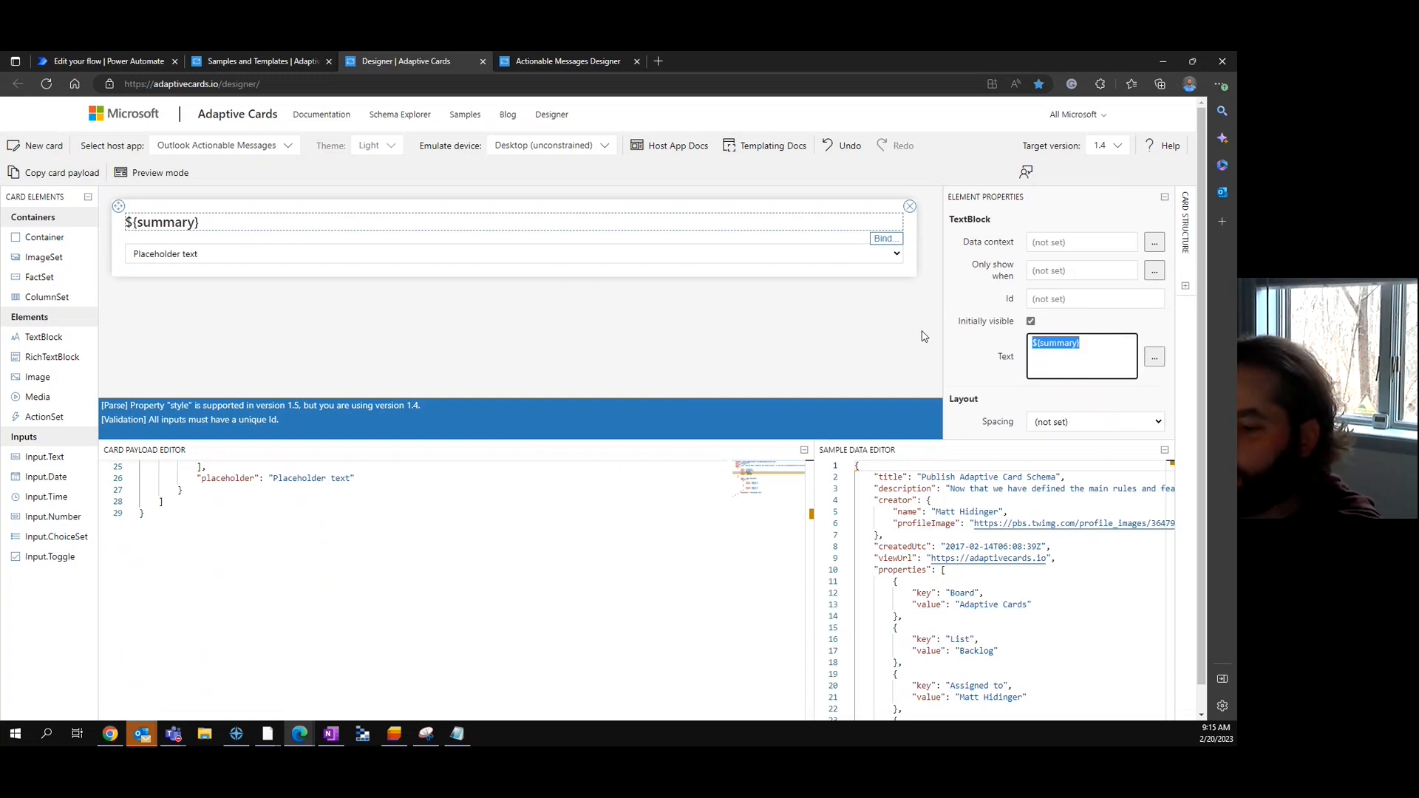
type("Please update the Lead Owner")
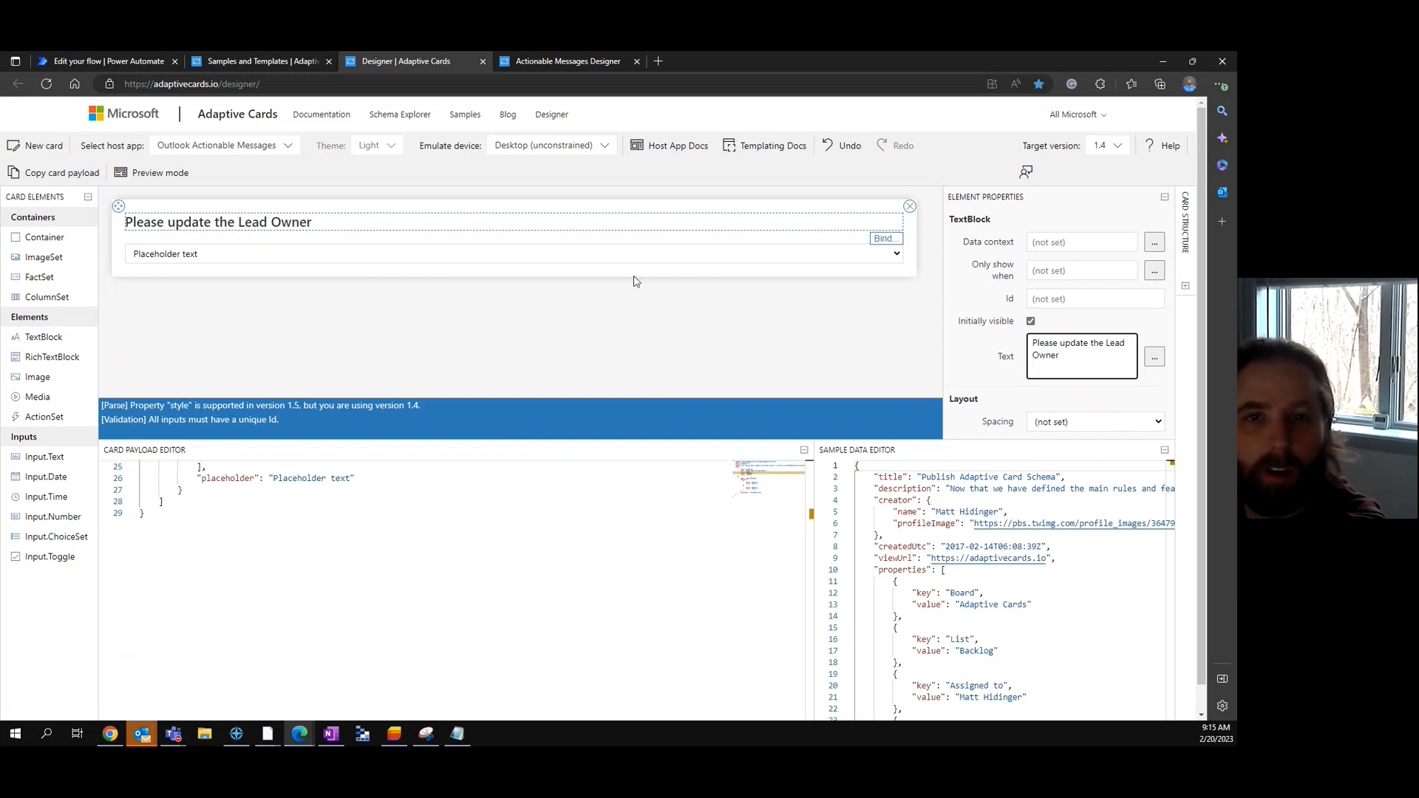
left_click(610, 245)
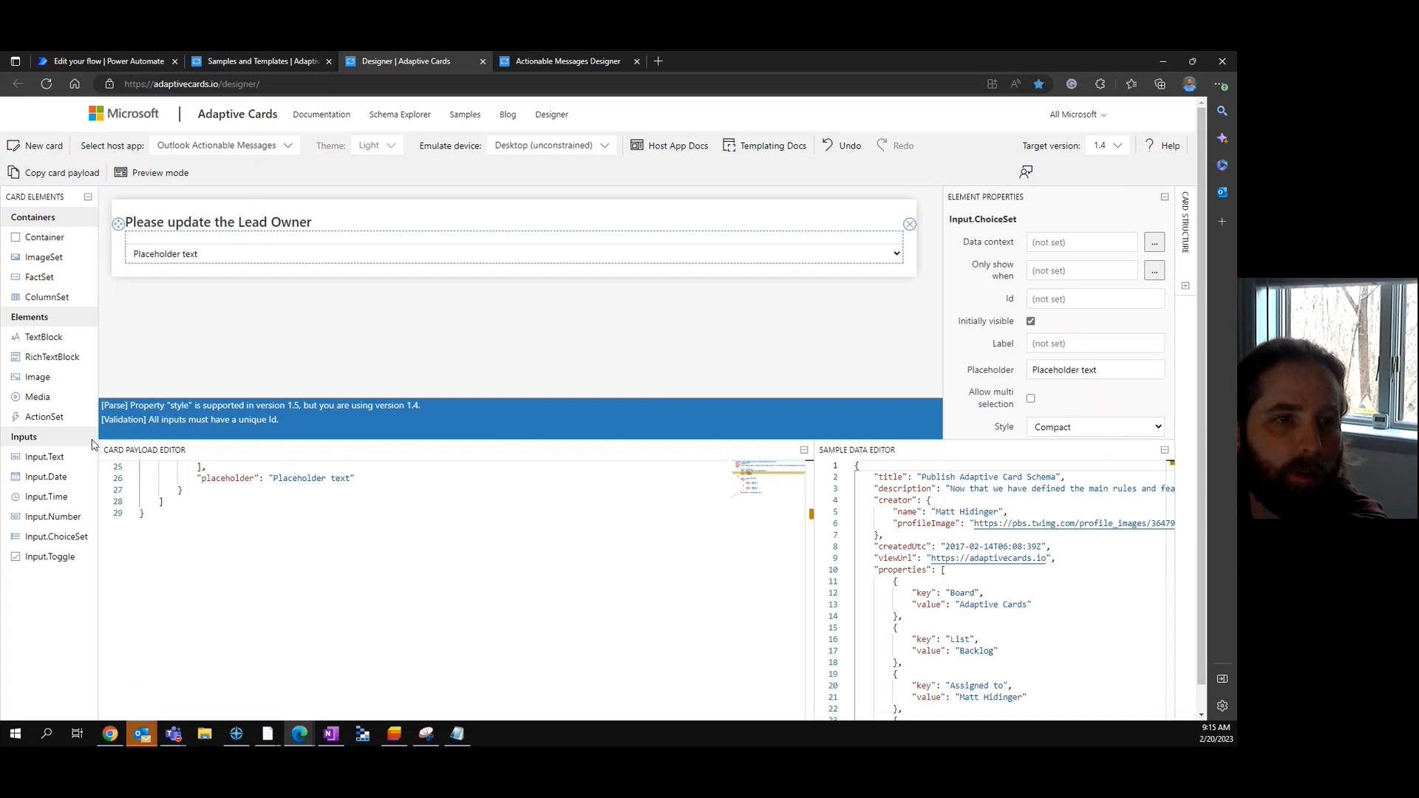
- Add a 'Lead Topic:' text block above the dropdown
left_click_drag(43, 337, 182, 251)
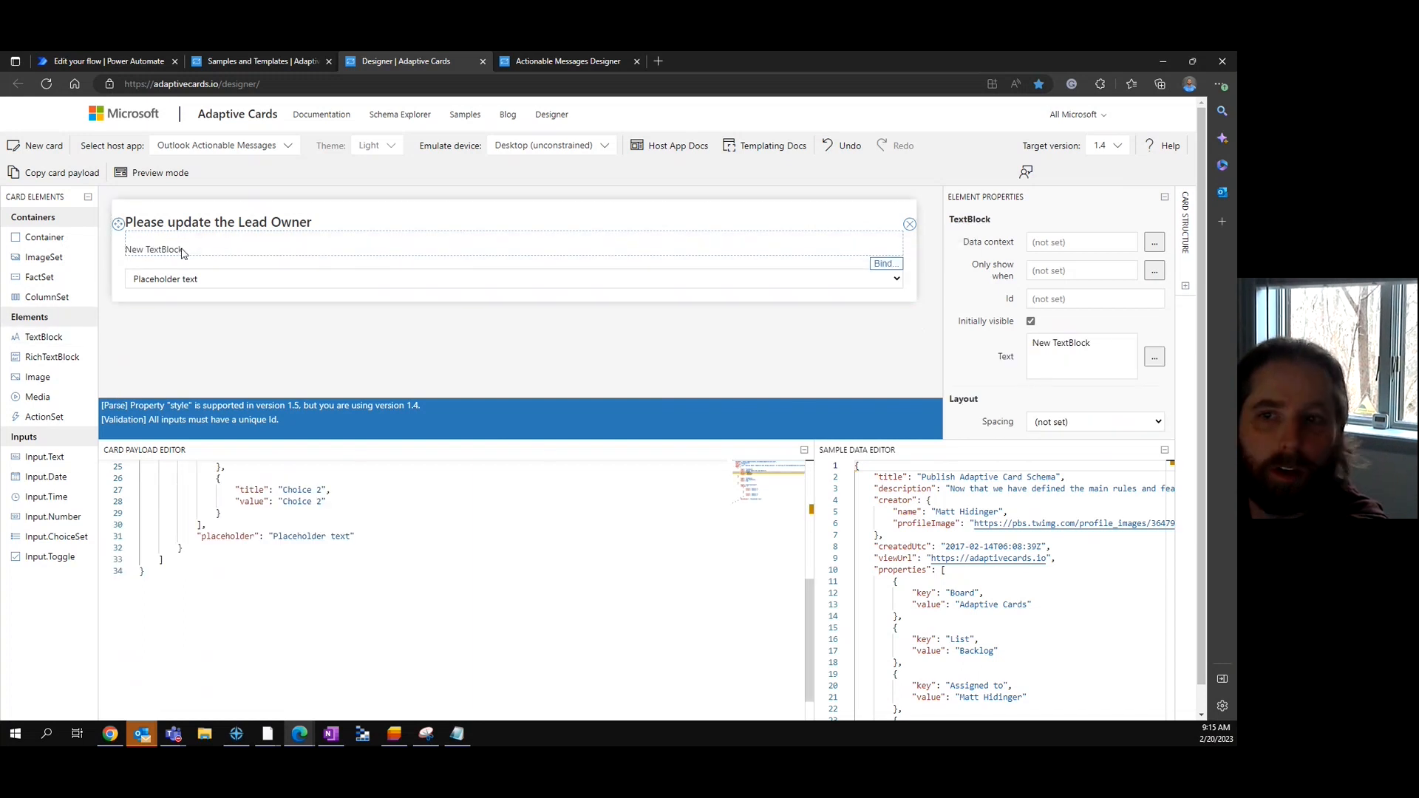
left_click(1087, 344)
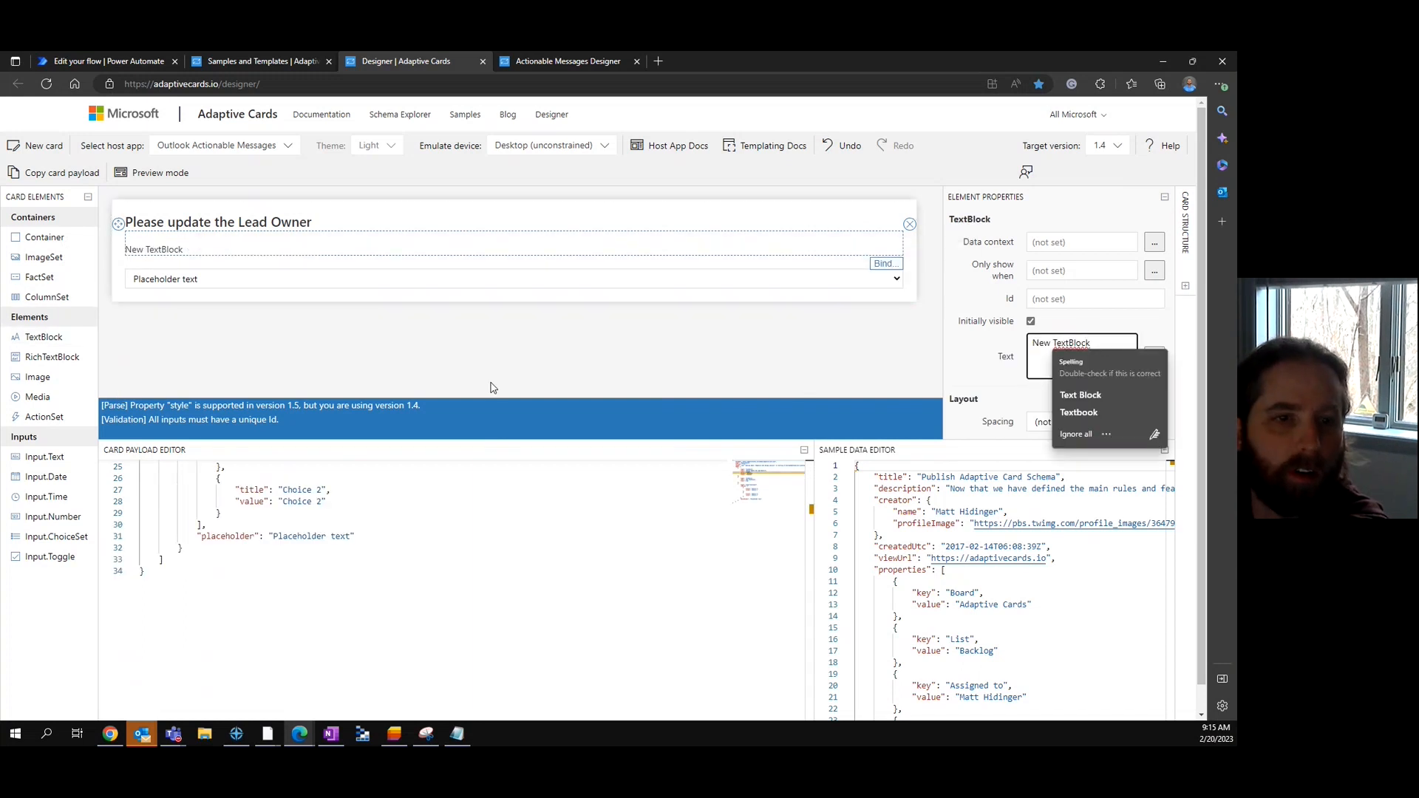
scroll(493, 525, "up", 7)
scroll(494, 522, "down", 4)
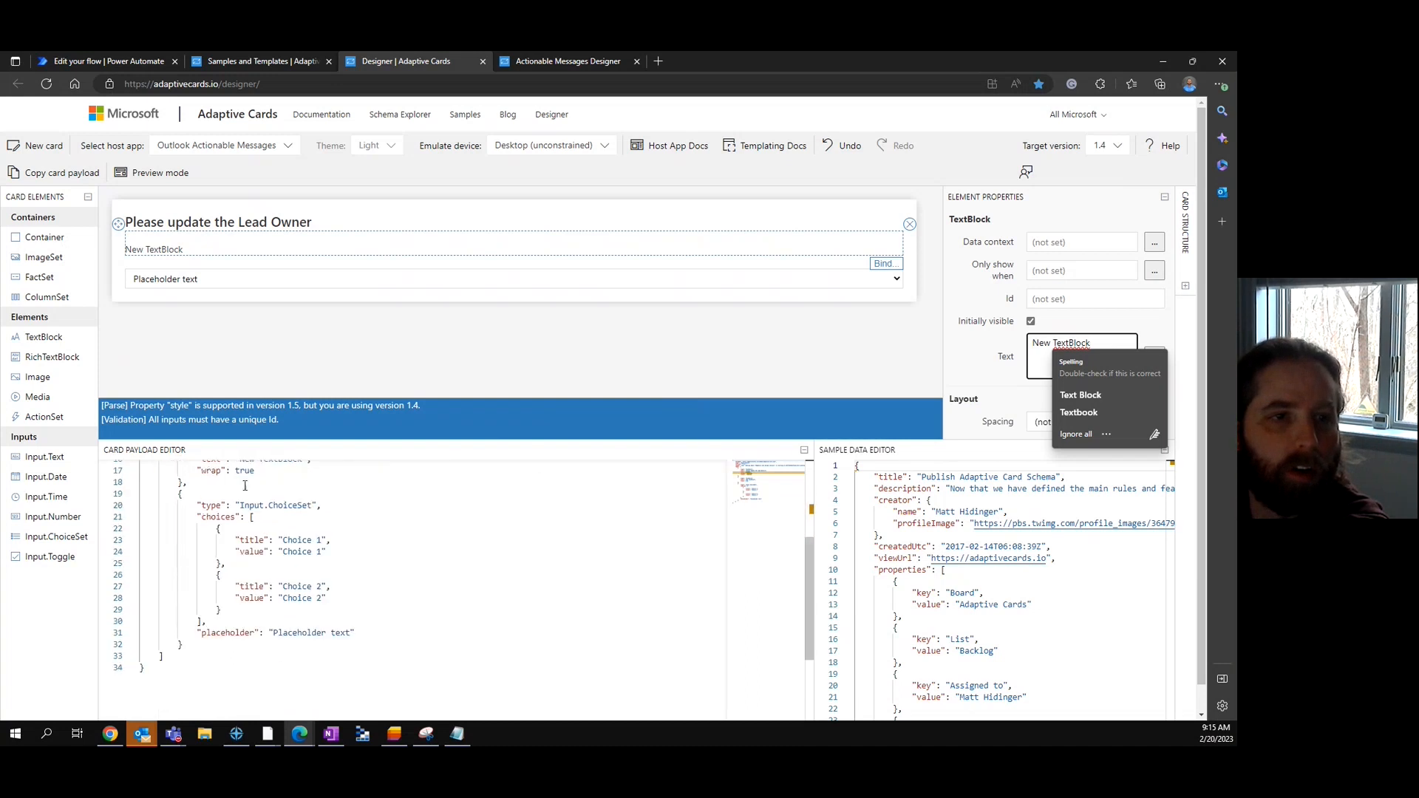
double_click(1076, 340)
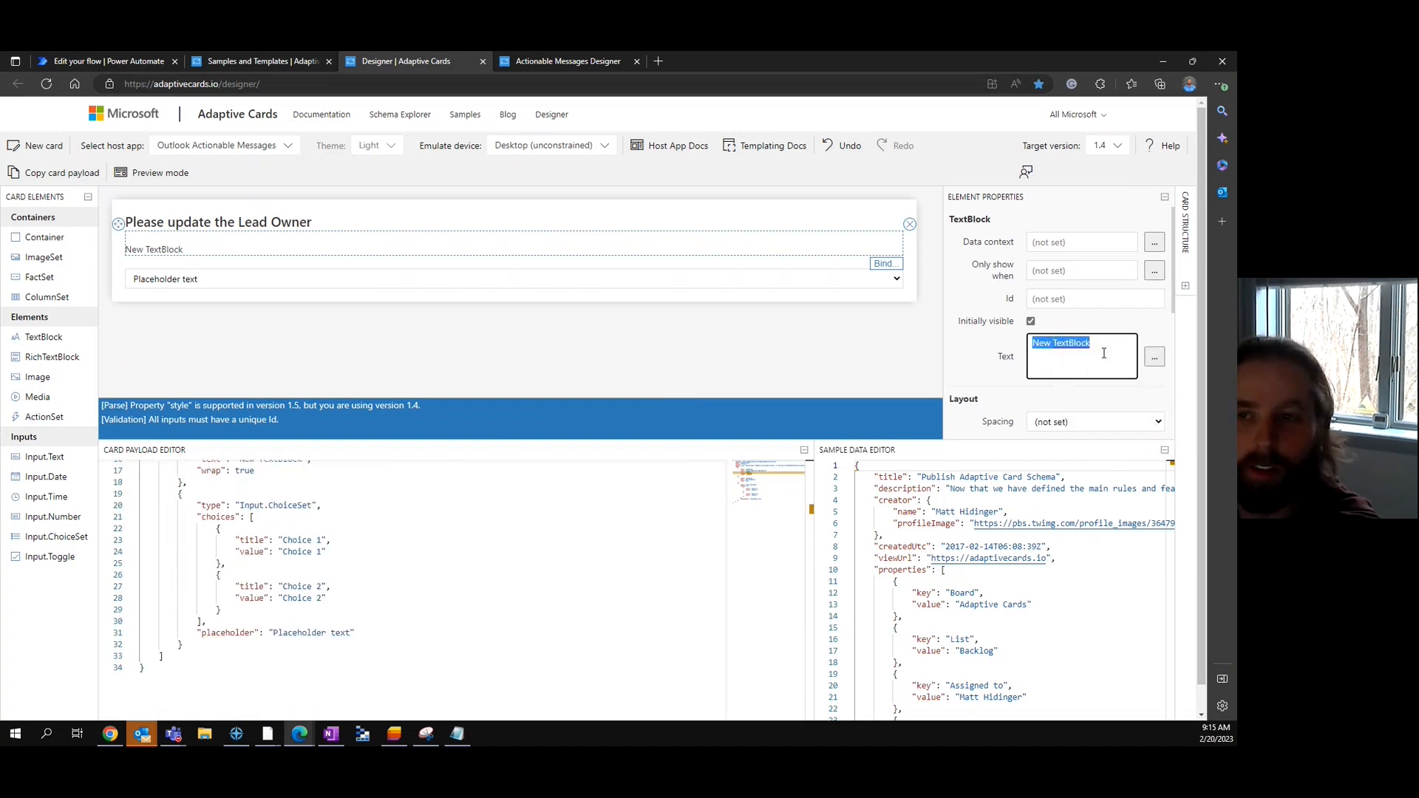
type("Lead Topic:")
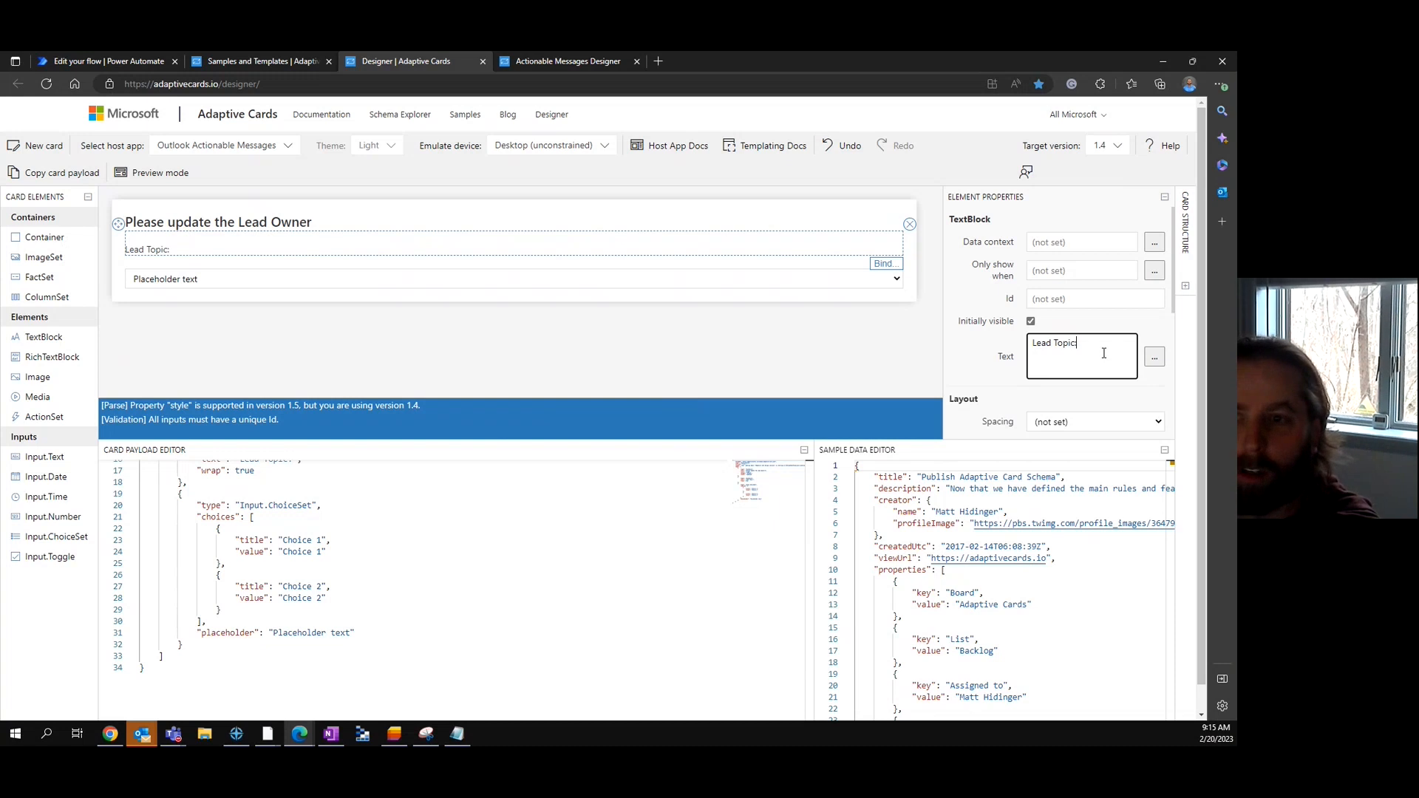
left_click(433, 326)
- Set the dropdown's placeholder to 'Please select a User'
left_click(337, 286)
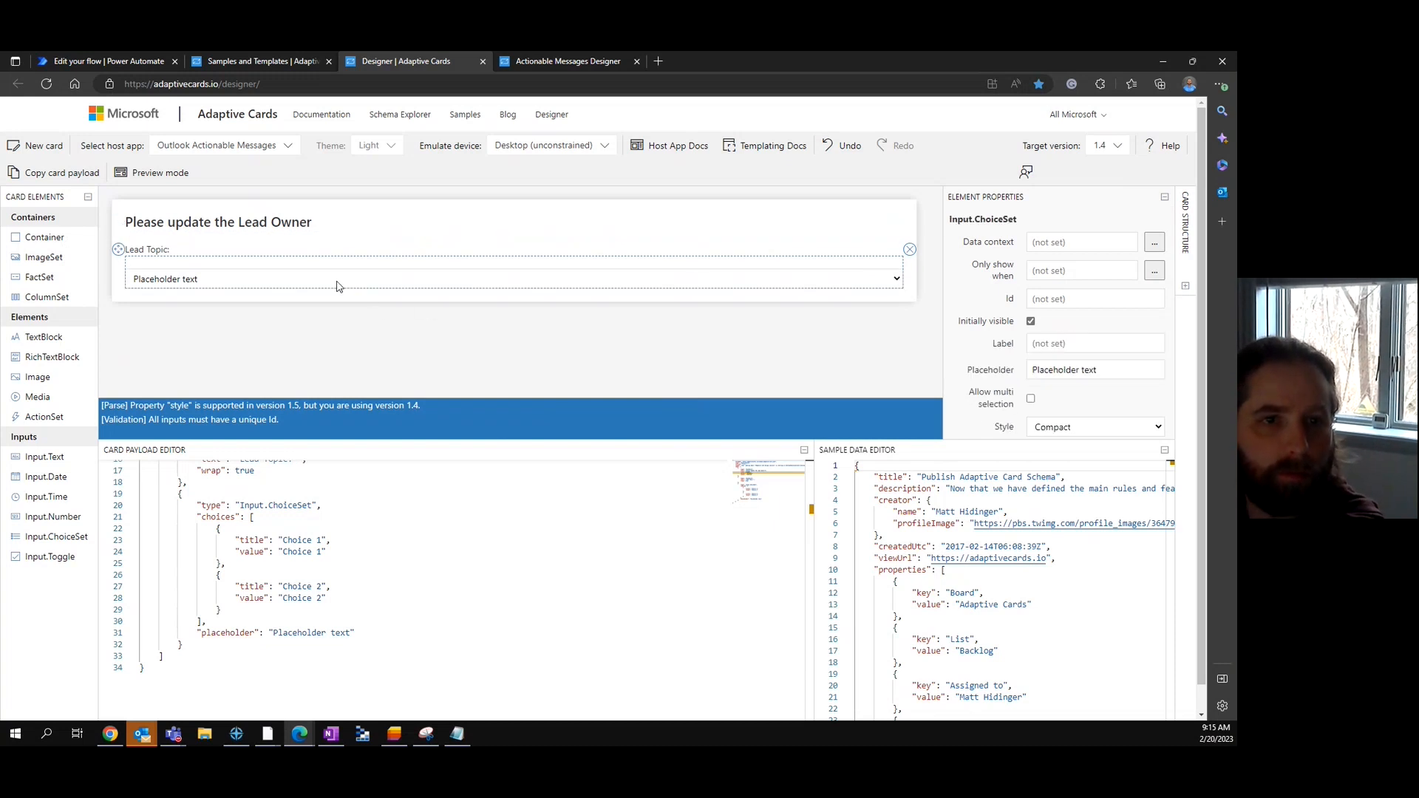
left_click_drag(1094, 369, 890, 357)
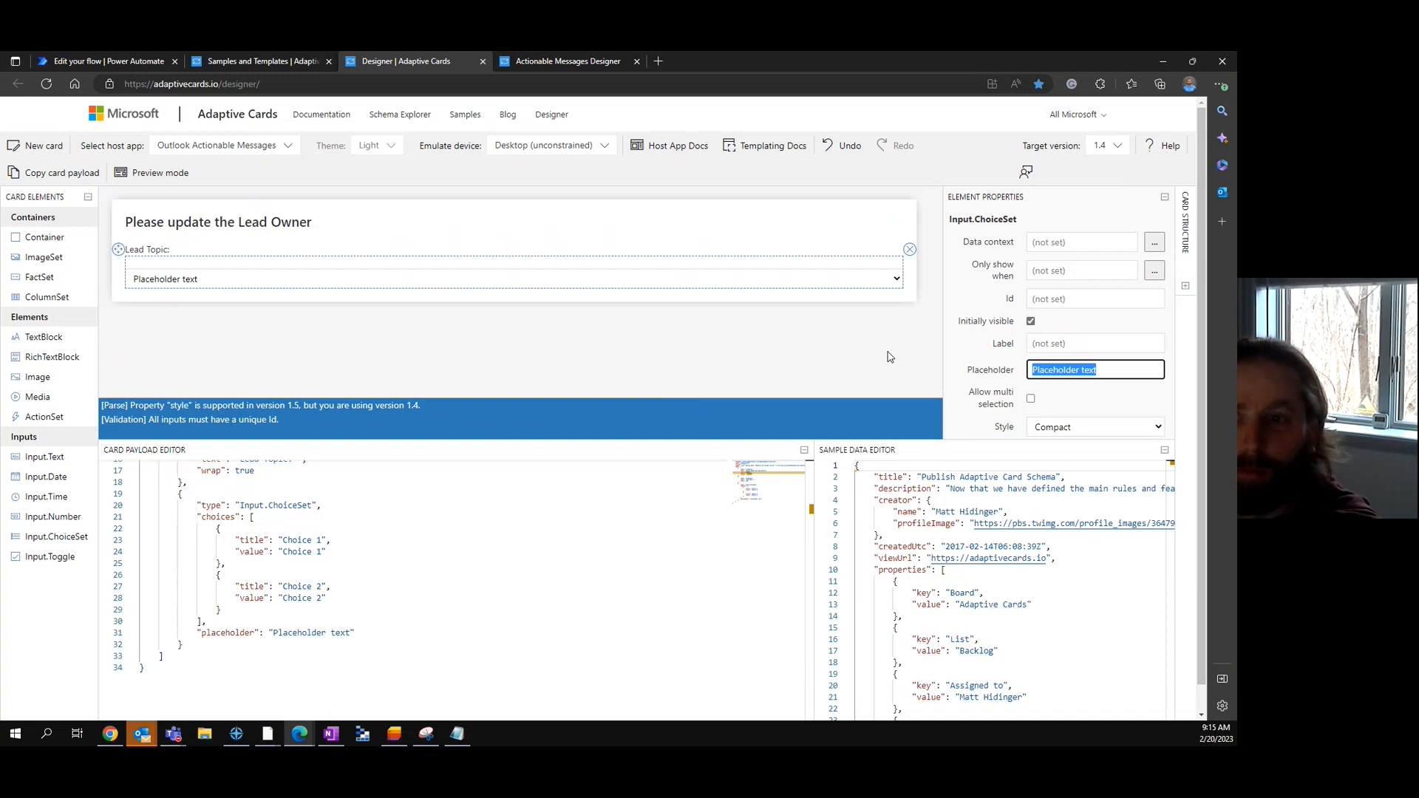
type("Please select a User")
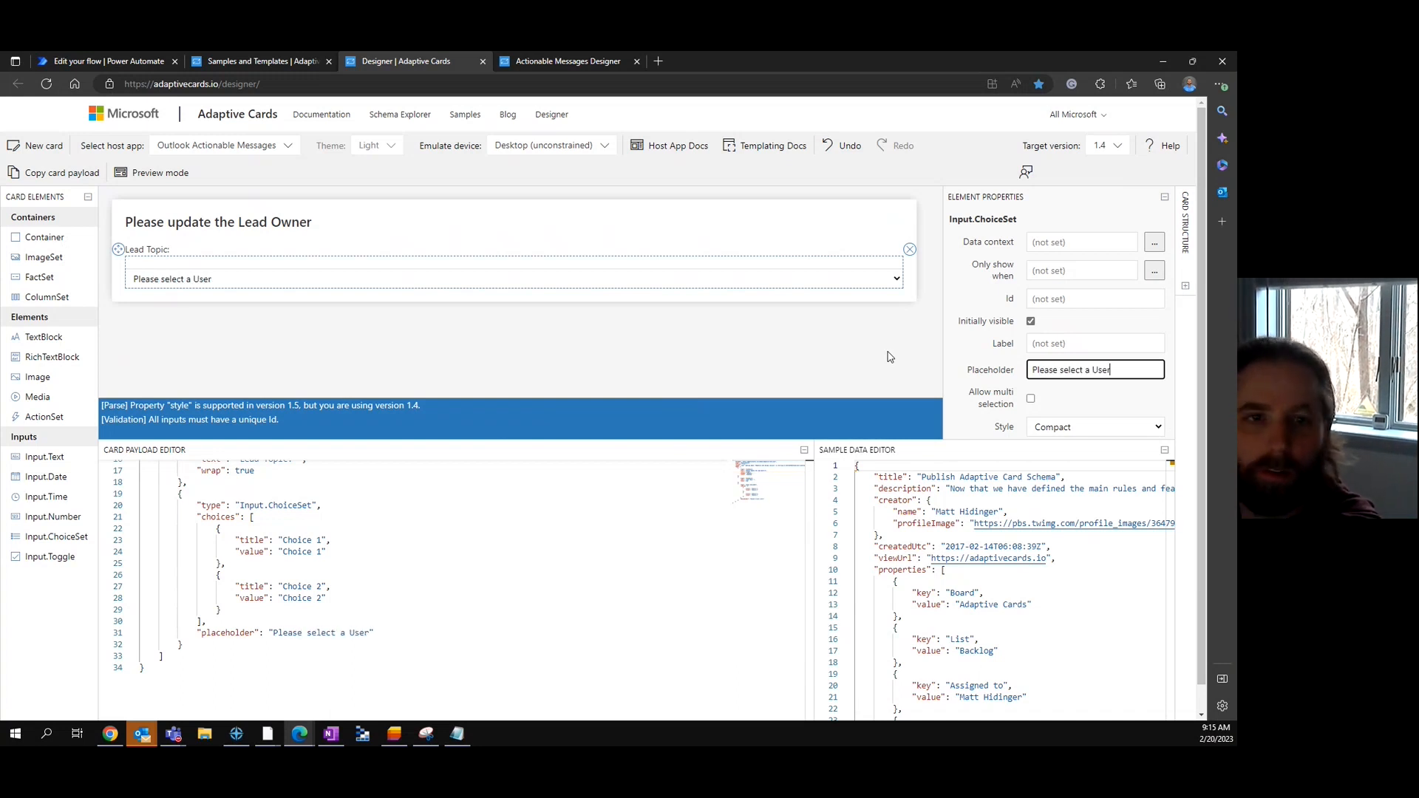
left_click(507, 362)
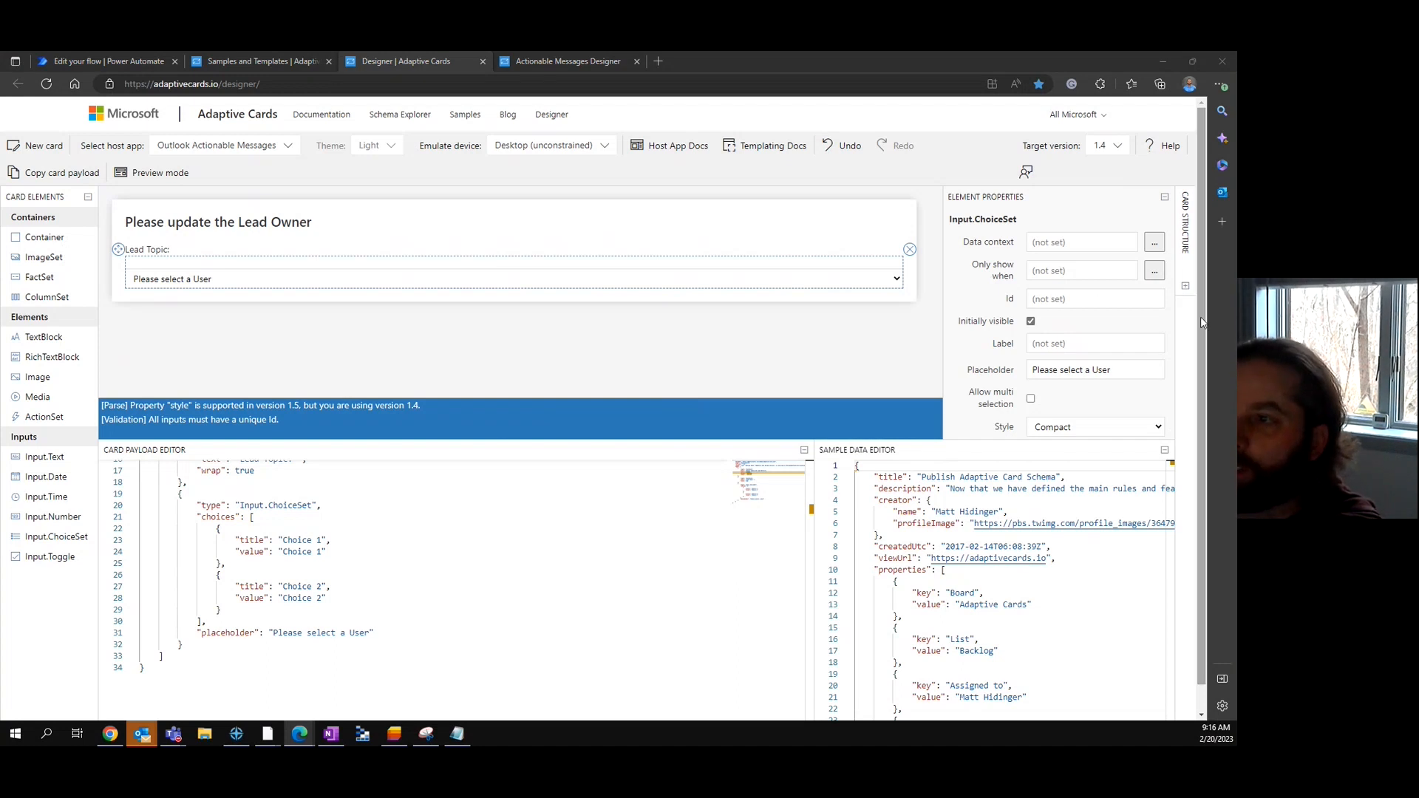
- Add an Action.Http button to the card titled 'Assign User Selected'
right_click(906, 295)
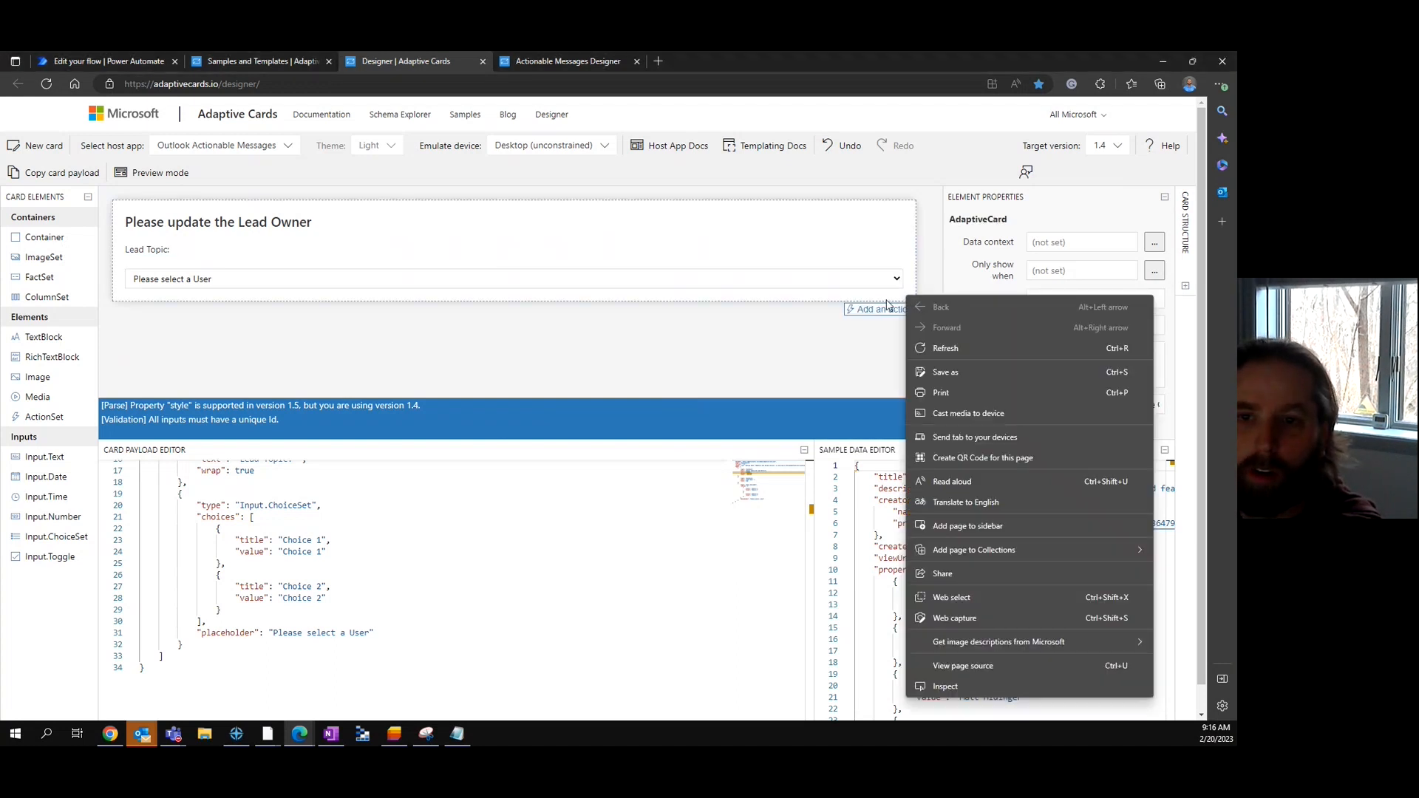
left_click(883, 309)
left_click(885, 407)
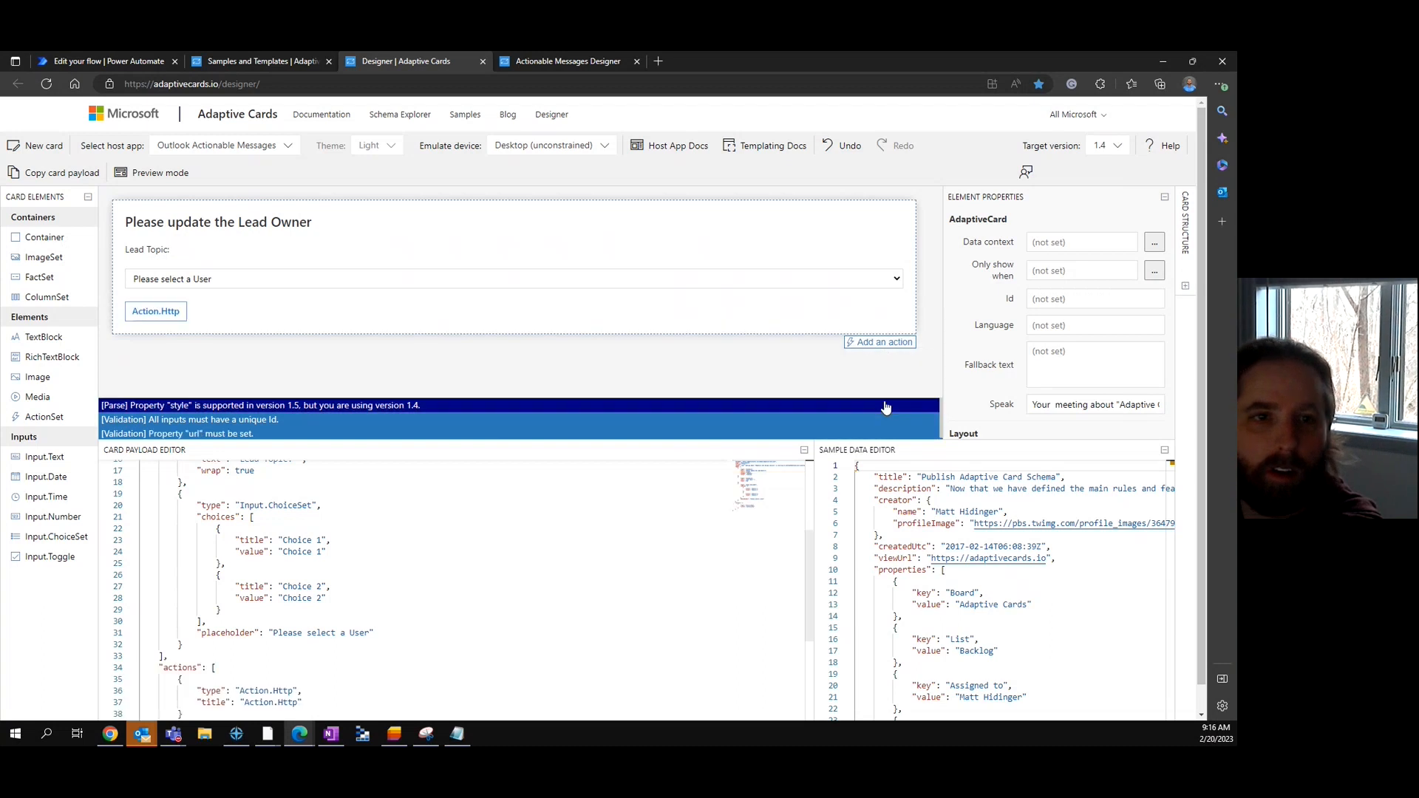
left_click(166, 312)
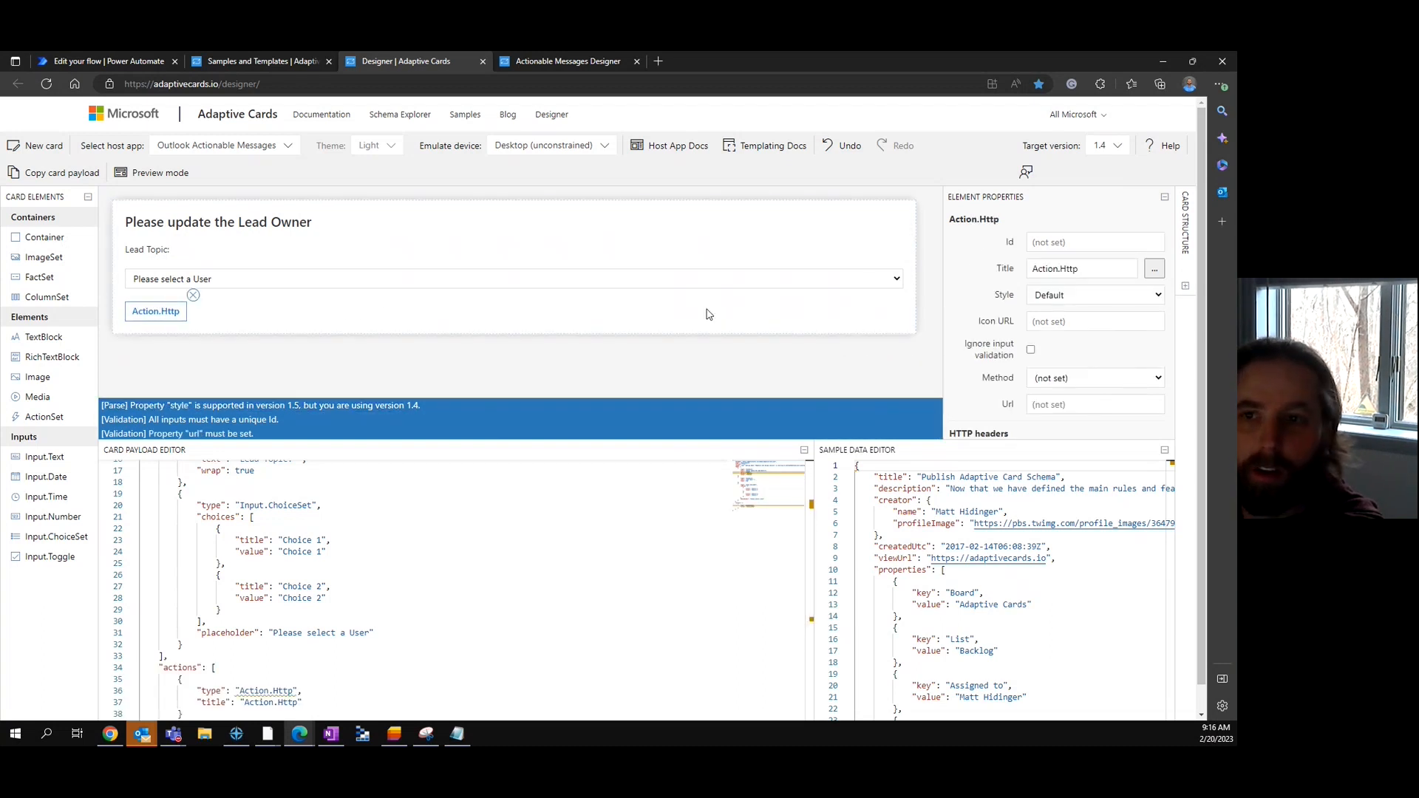
left_click_drag(1099, 269, 1003, 274)
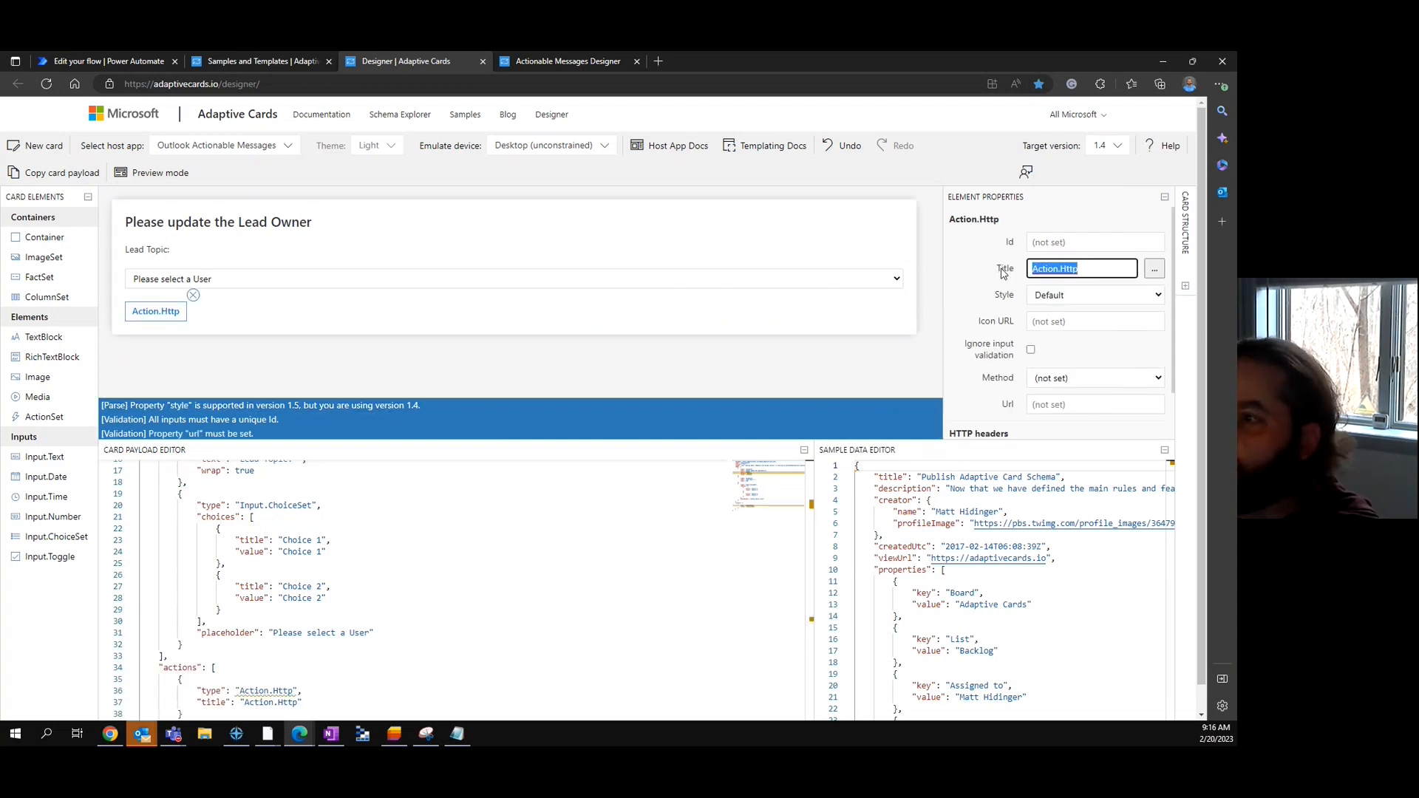
type("Assign User Selected")
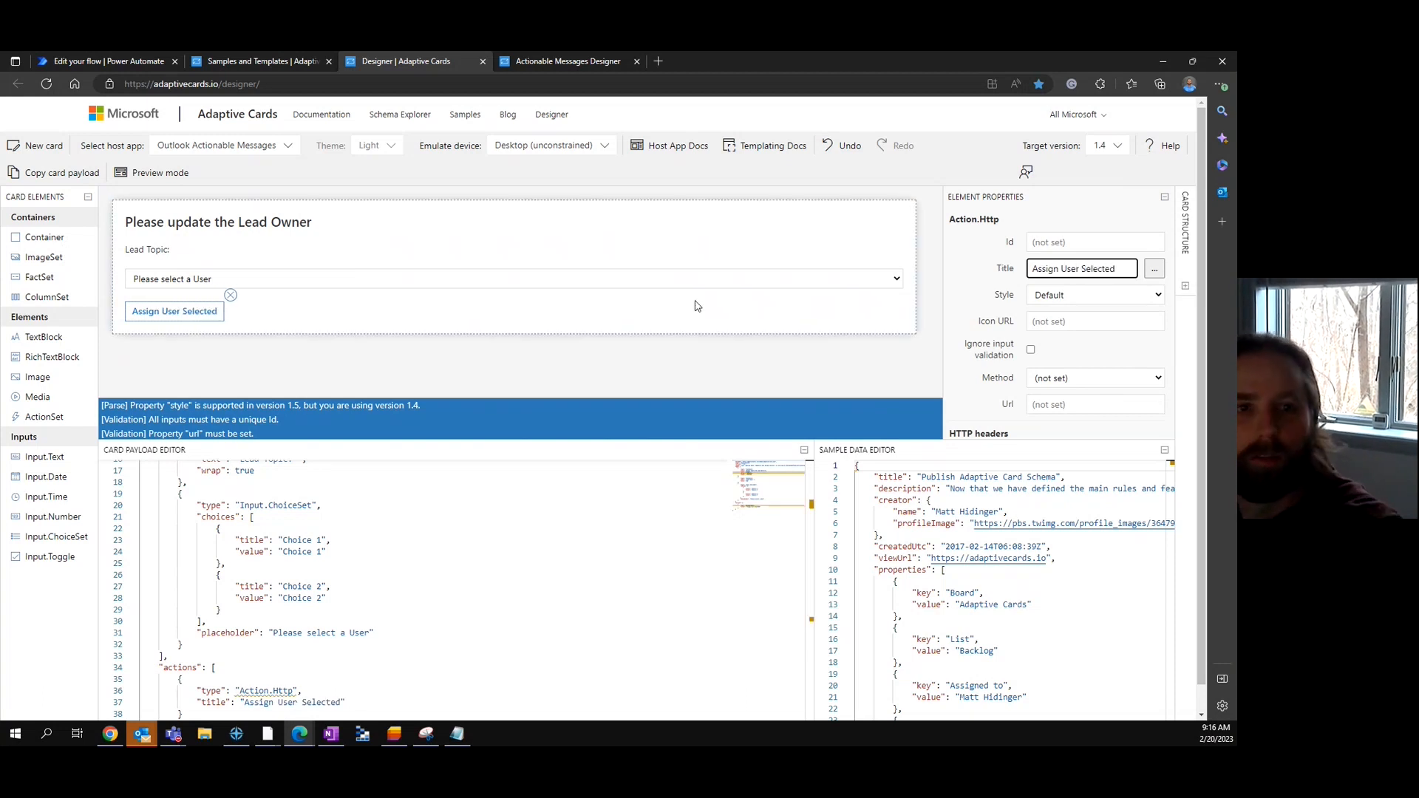
left_click(416, 285)
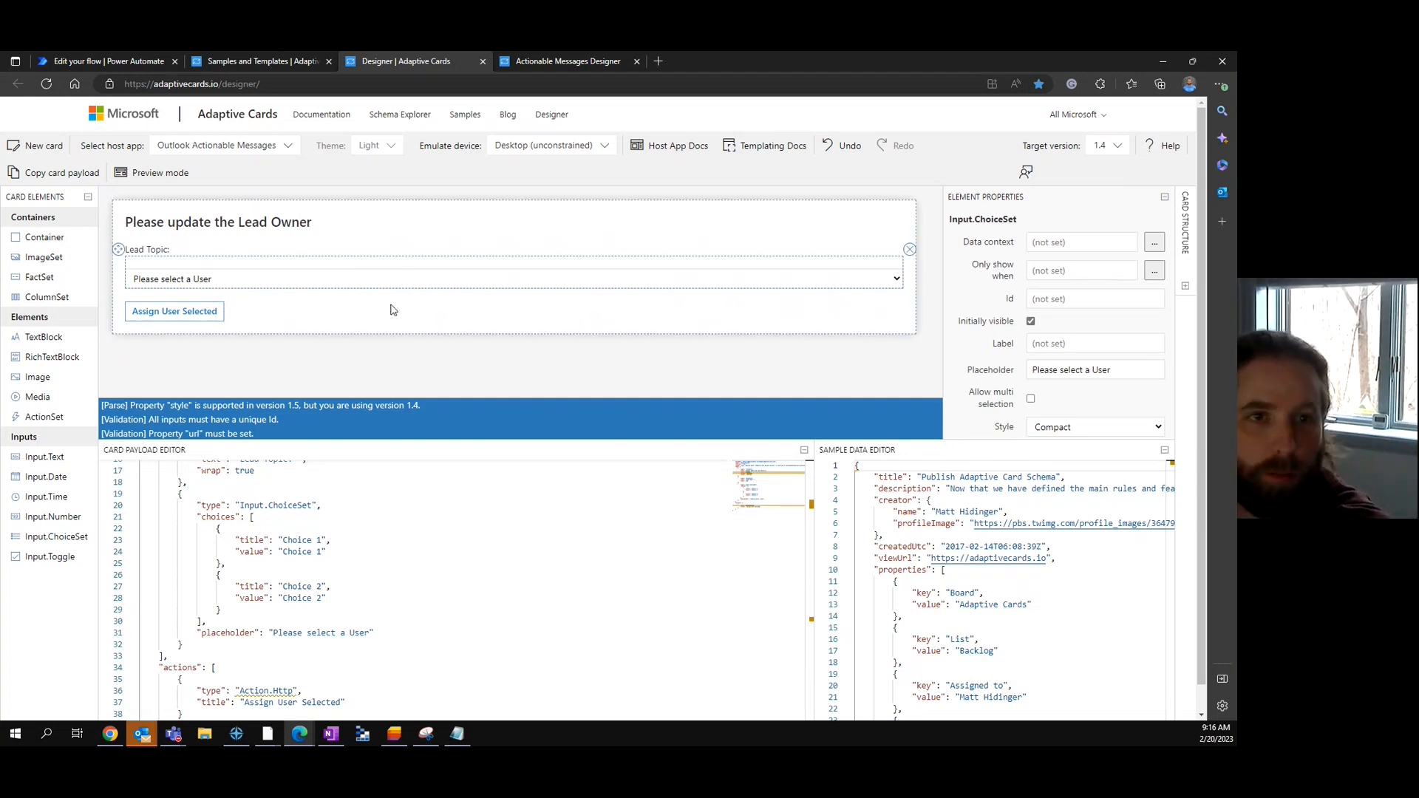
- Give the dropdown the id 'ChoiceSet', checking its definition in the card JSON
left_click(428, 503)
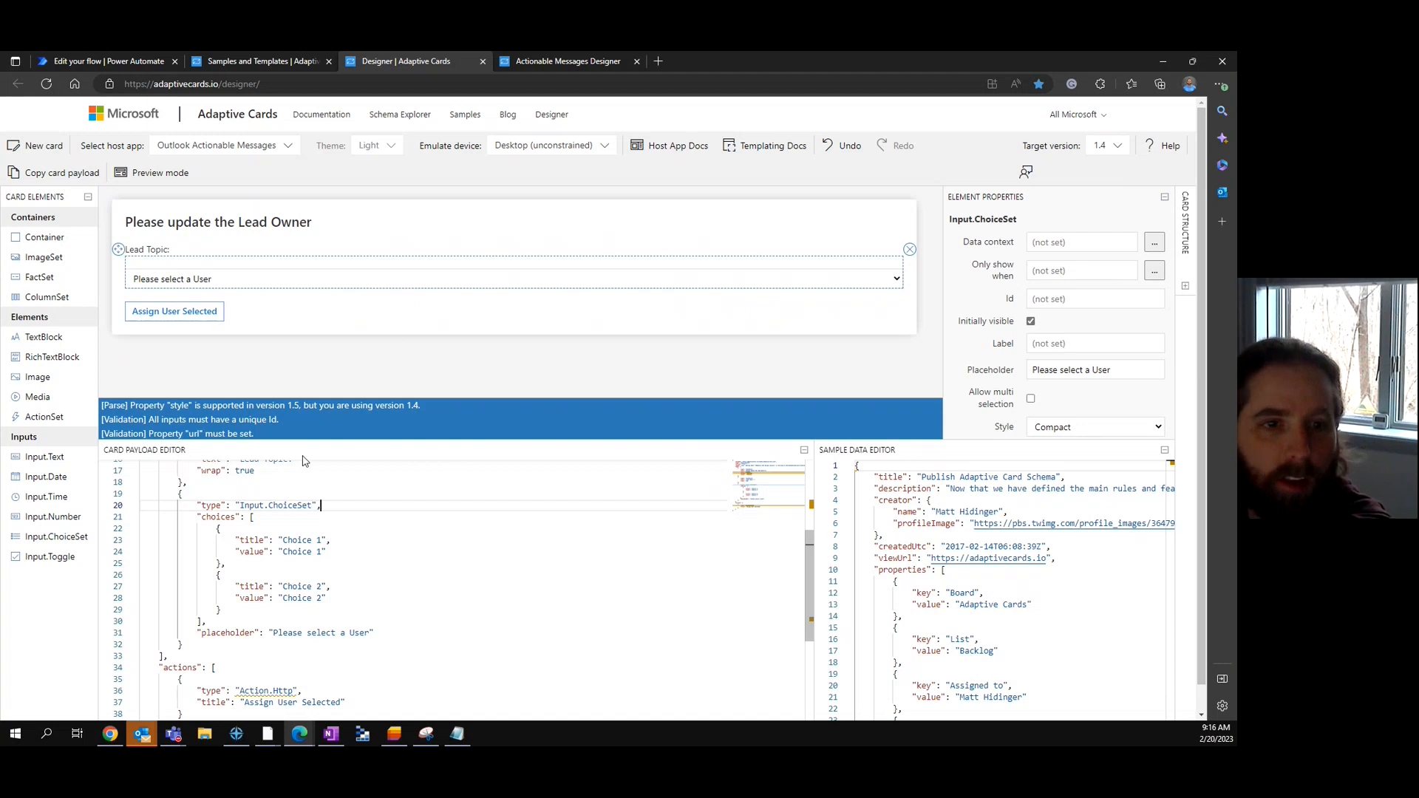
left_click(393, 633)
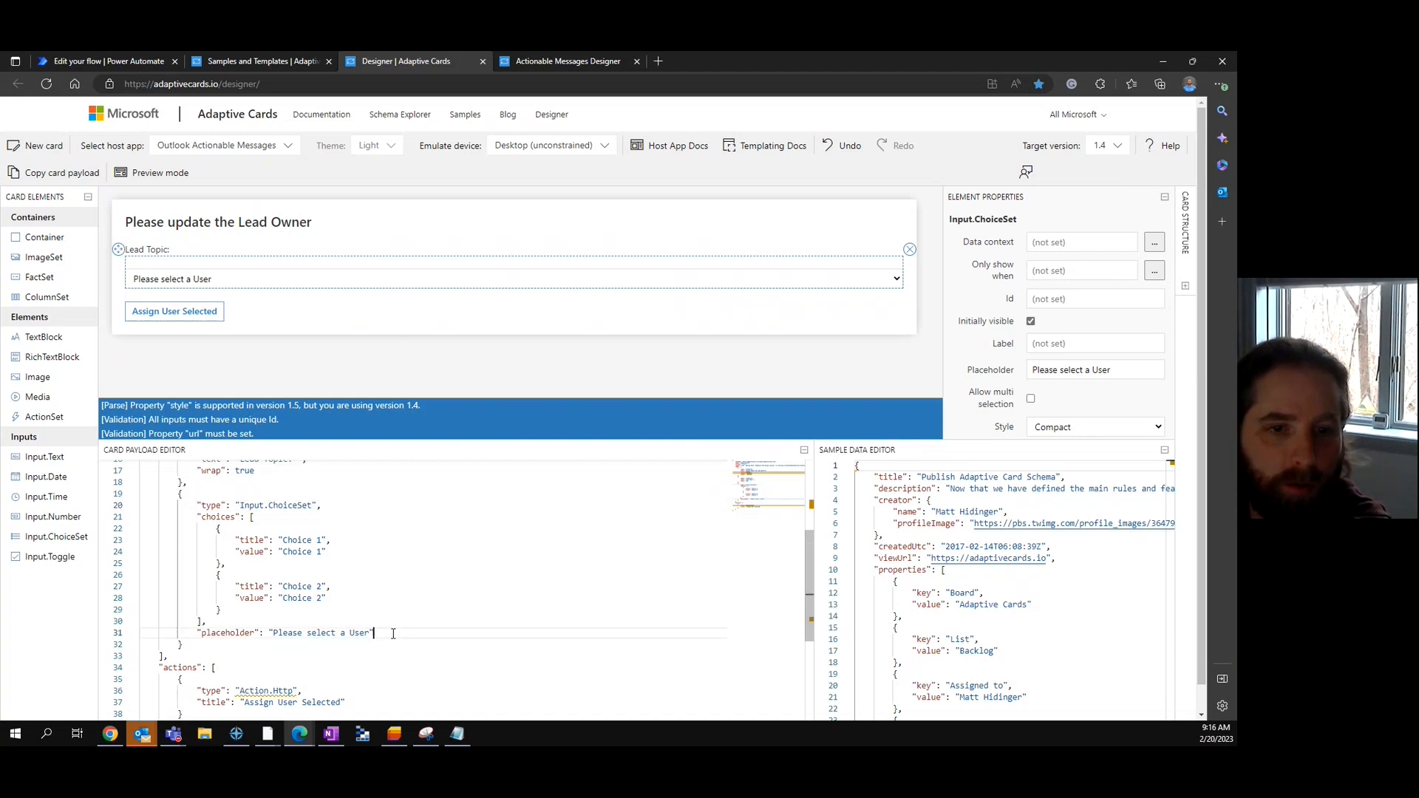
left_click(1045, 300)
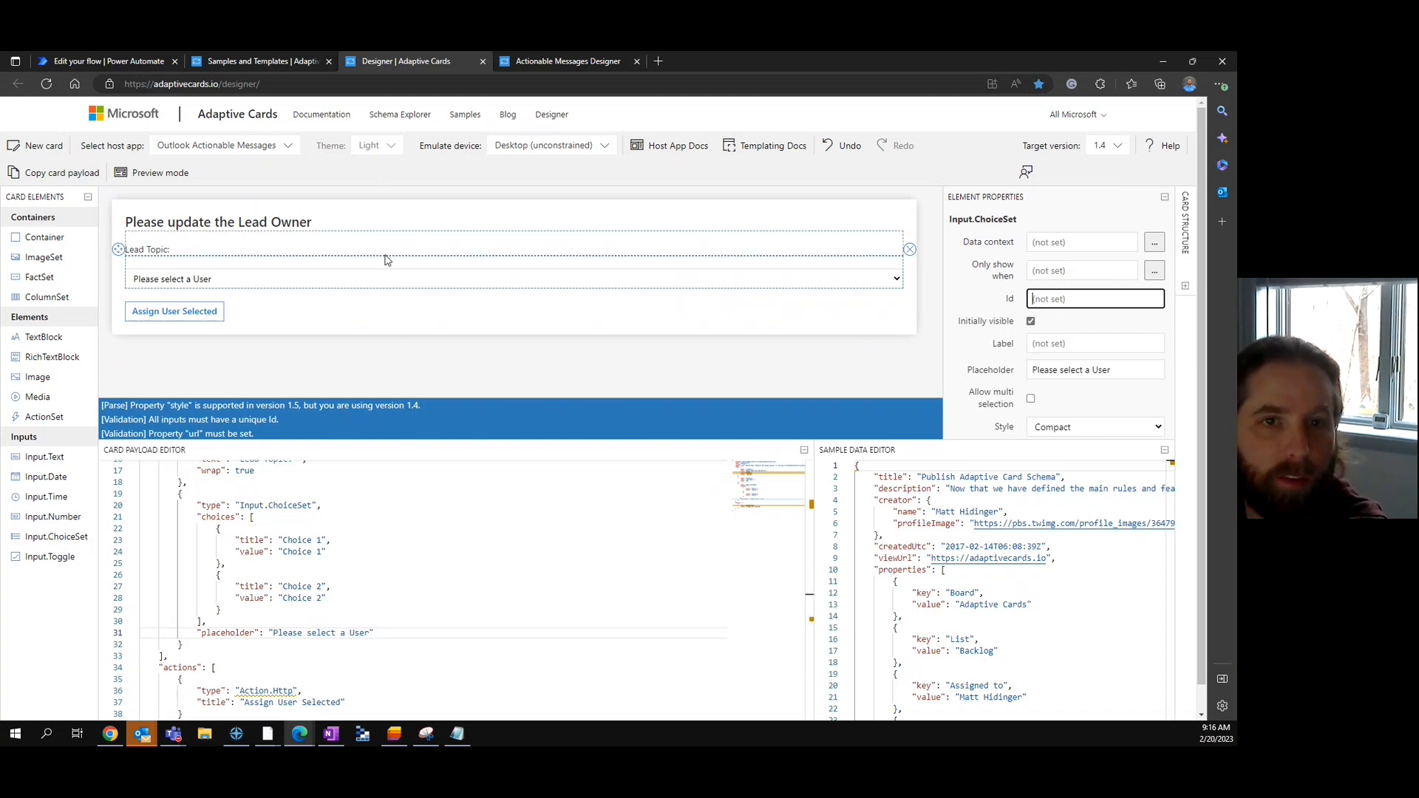
type("Choi")
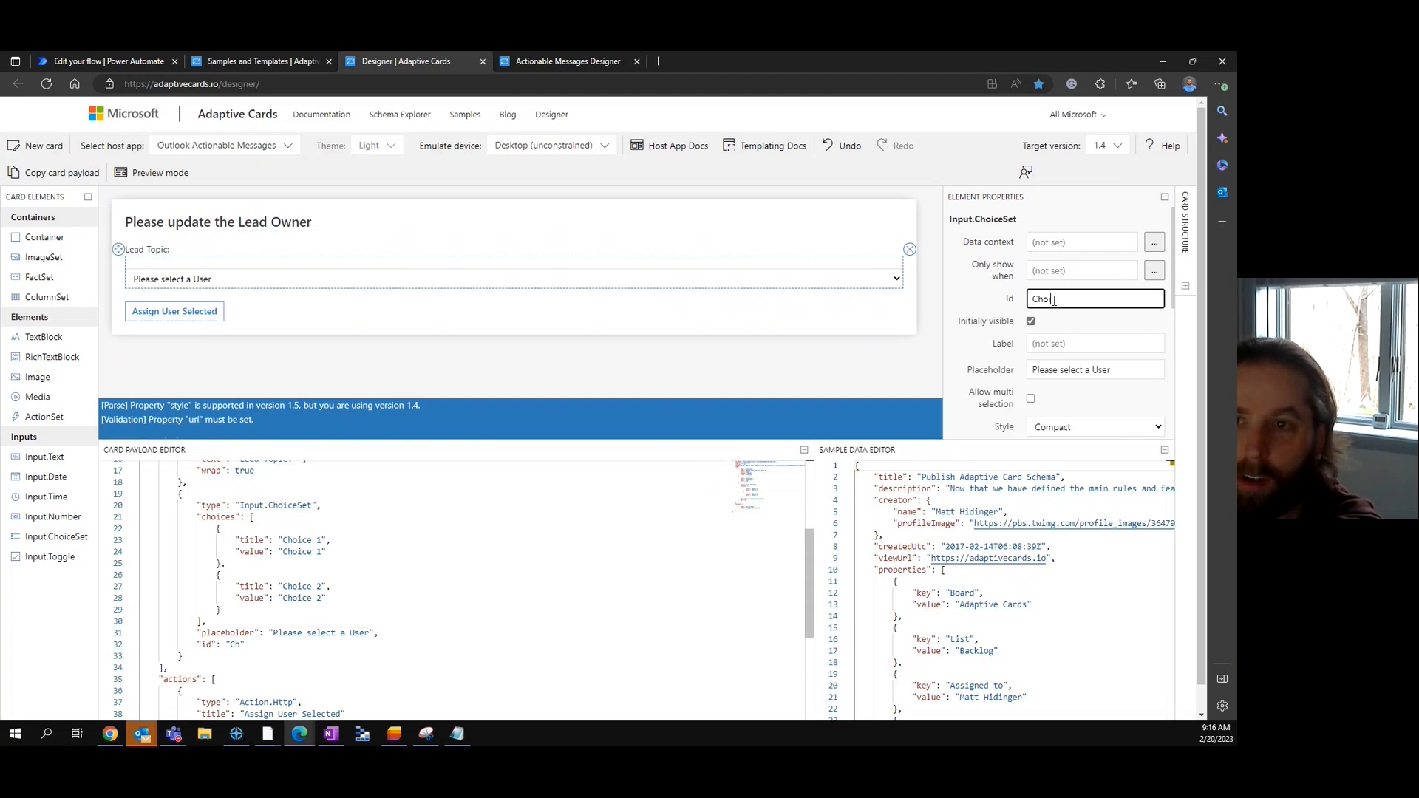
type("ceSet")
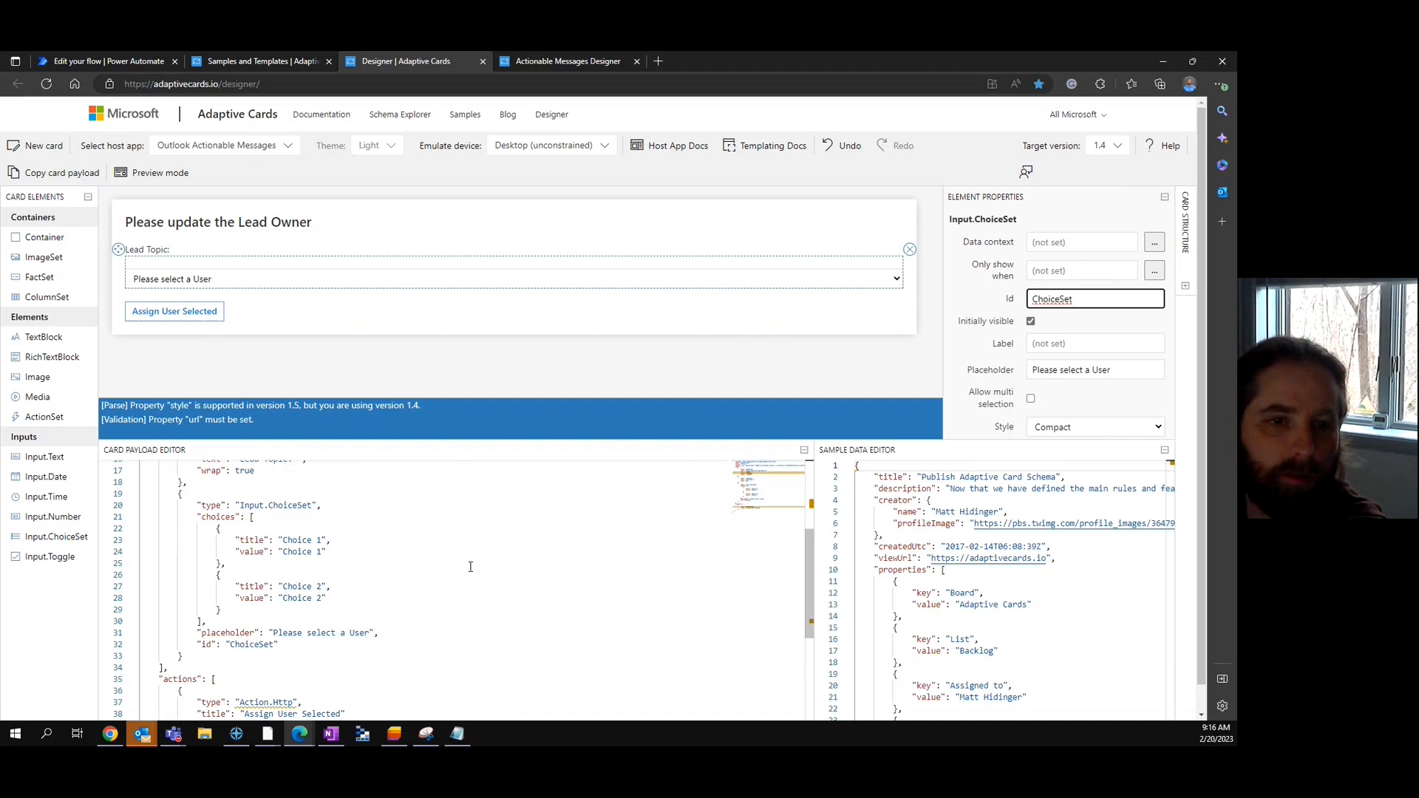
left_click(432, 482)
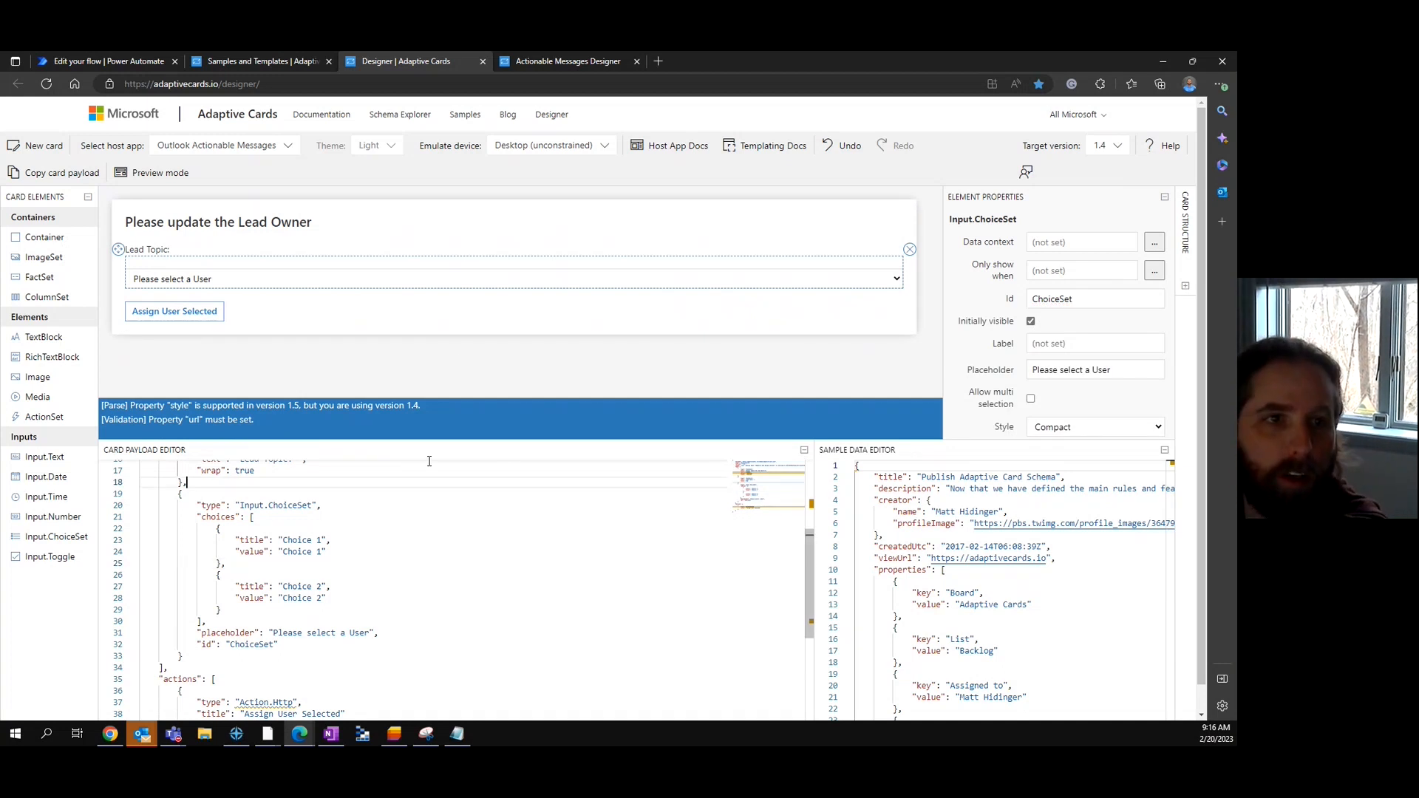
left_click(220, 575)
left_click_drag(329, 586, 431, 601)
left_click(431, 603)
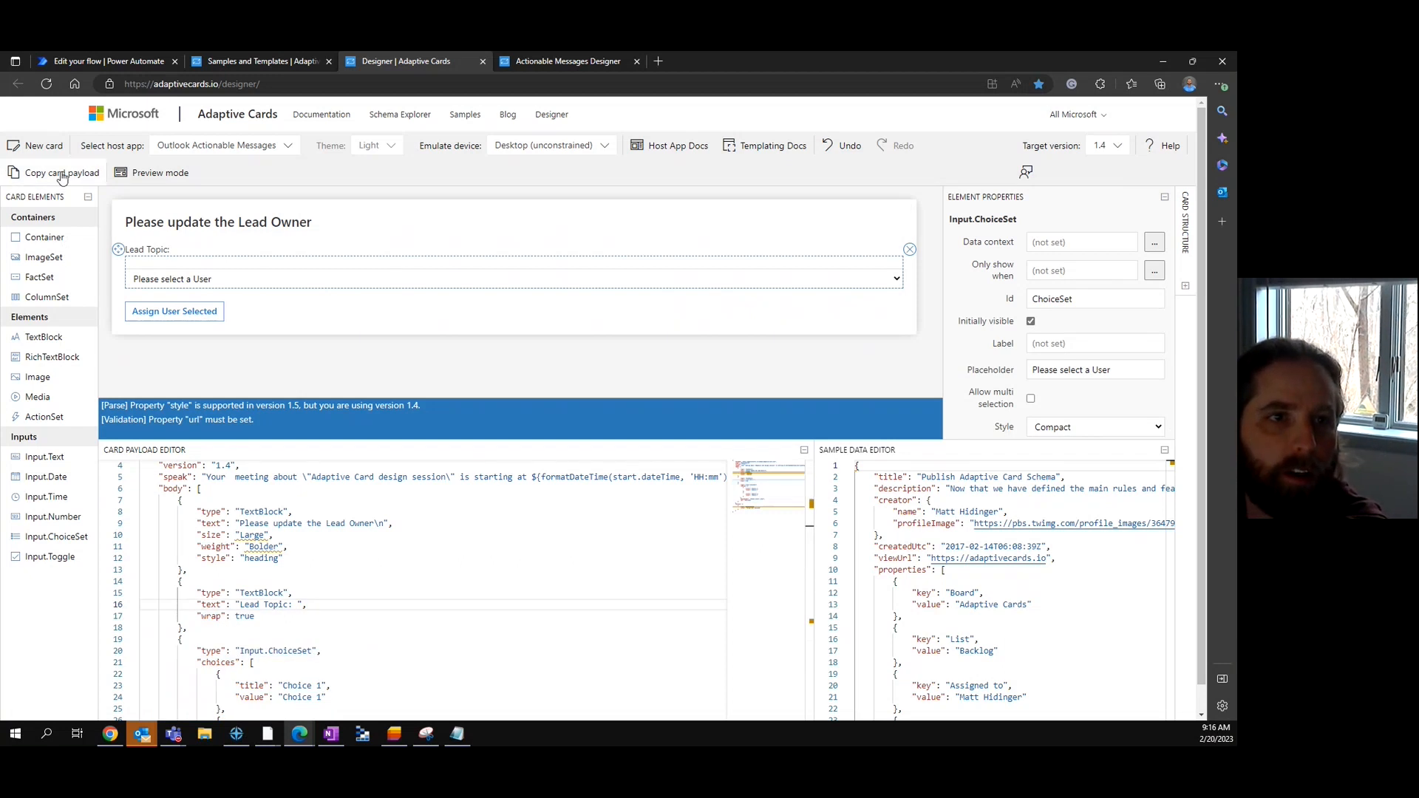
- Preview the card to check the dropdown's choices, then return to the design view
left_click(157, 180)
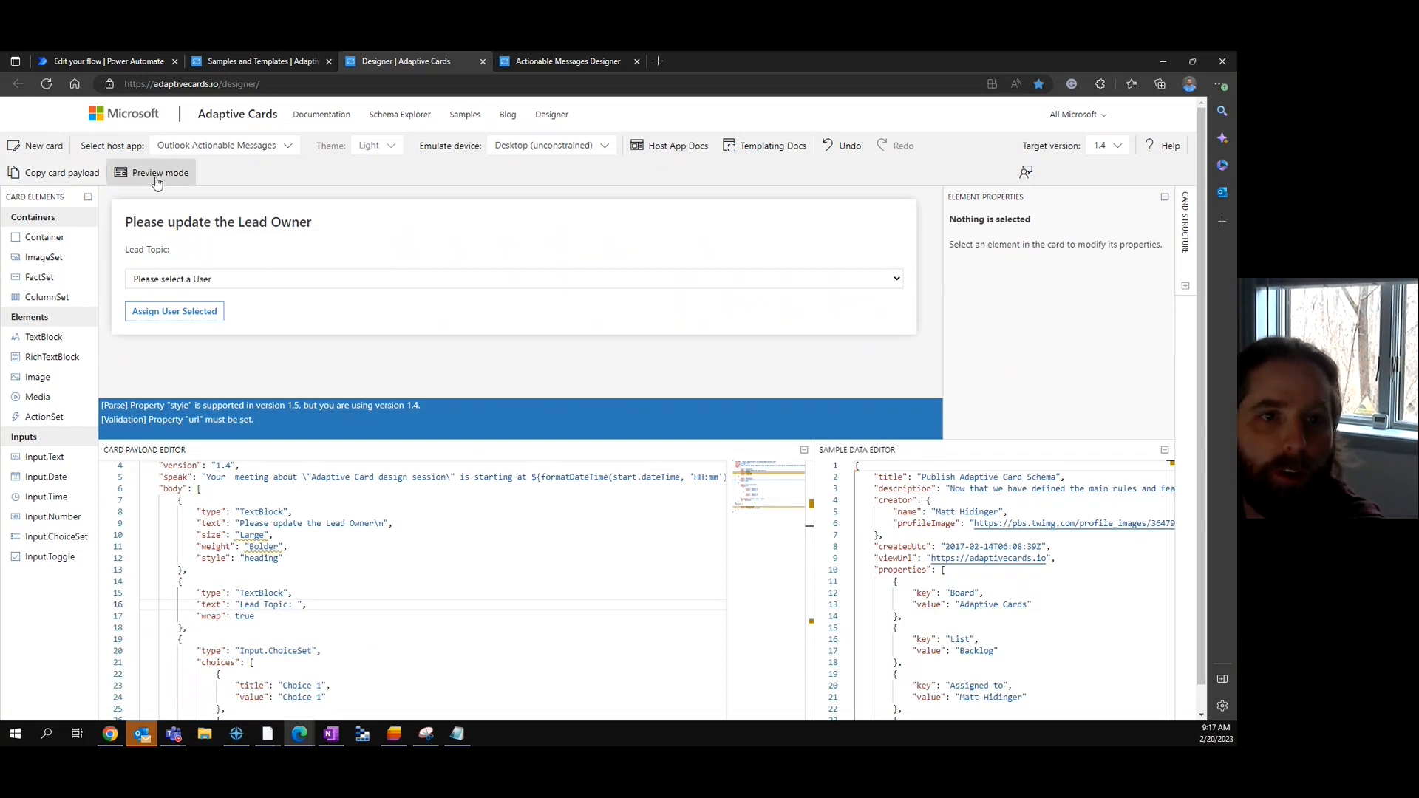
left_click(896, 279)
left_click(252, 232)
left_click(155, 172)
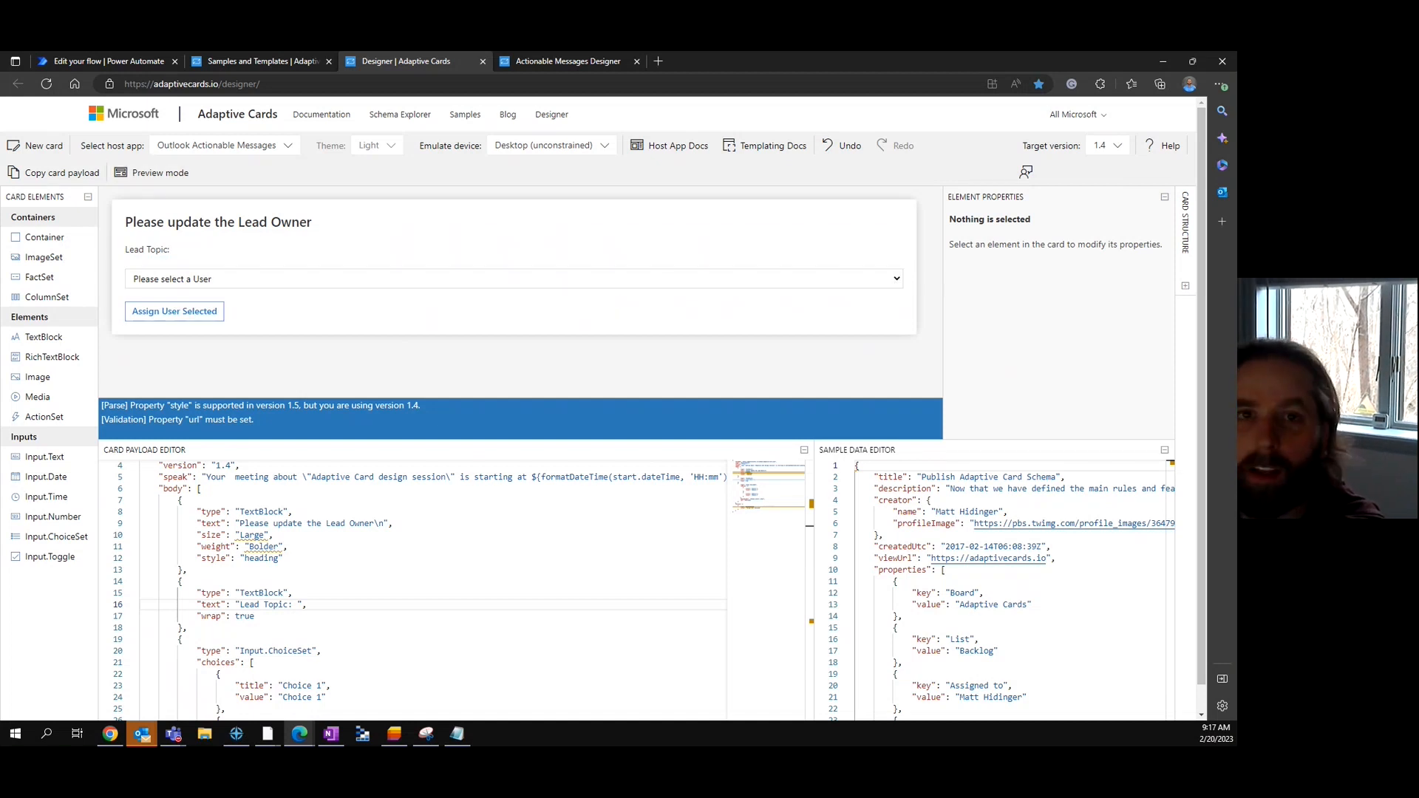
- Paste the adaptive card JSON into the second Compose step's Inputs and save the flow
left_click(117, 61)
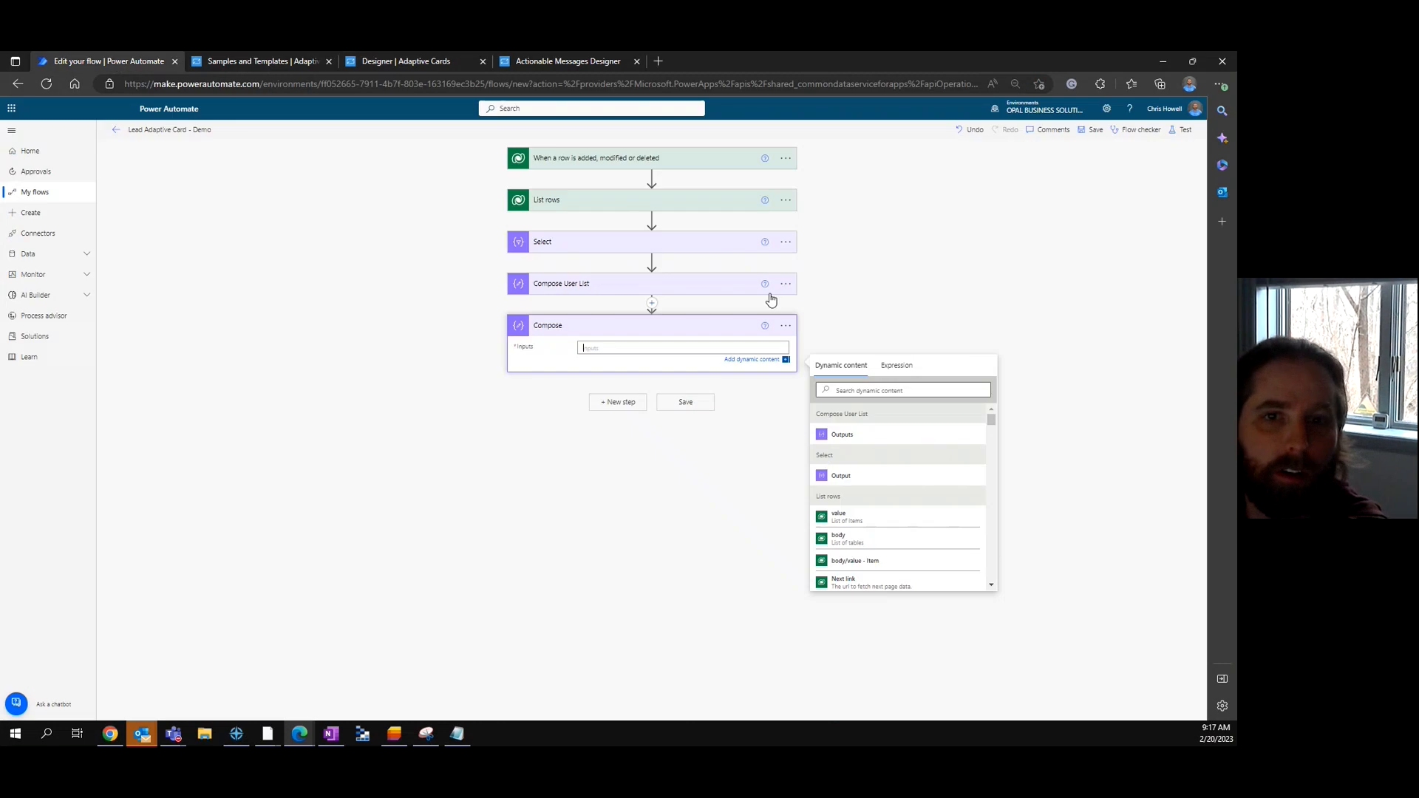
key("ctrl+v")
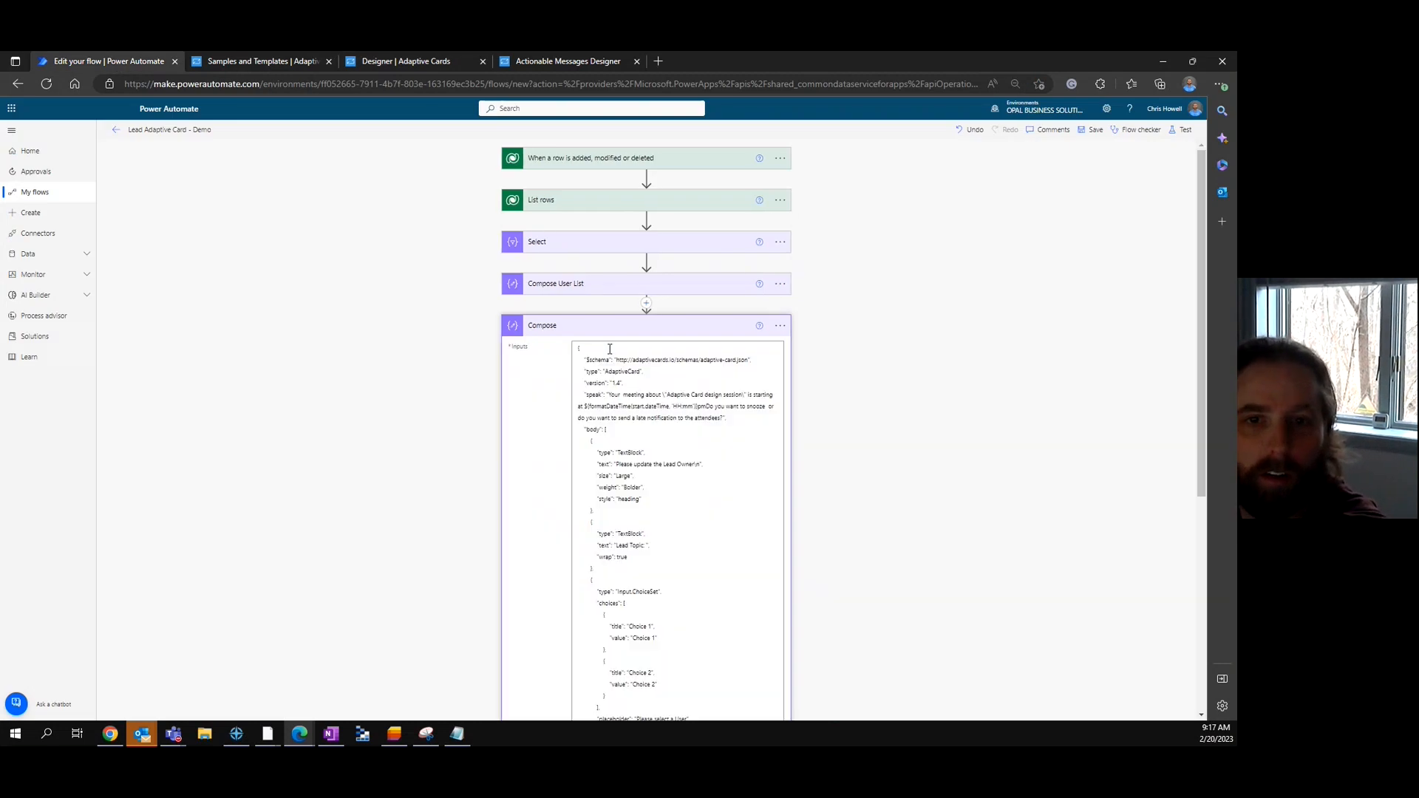
scroll(702, 458, "down", 5)
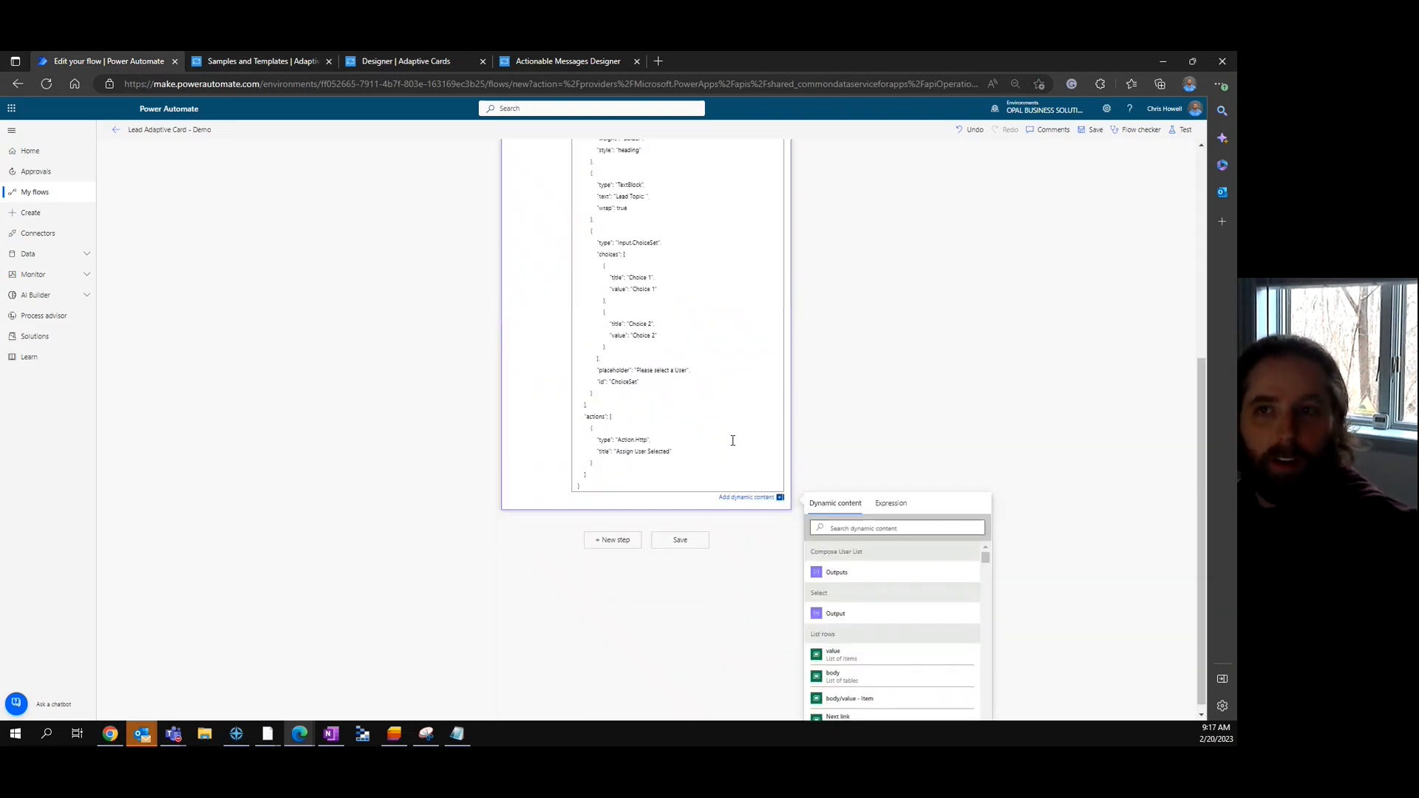
left_click(1091, 130)
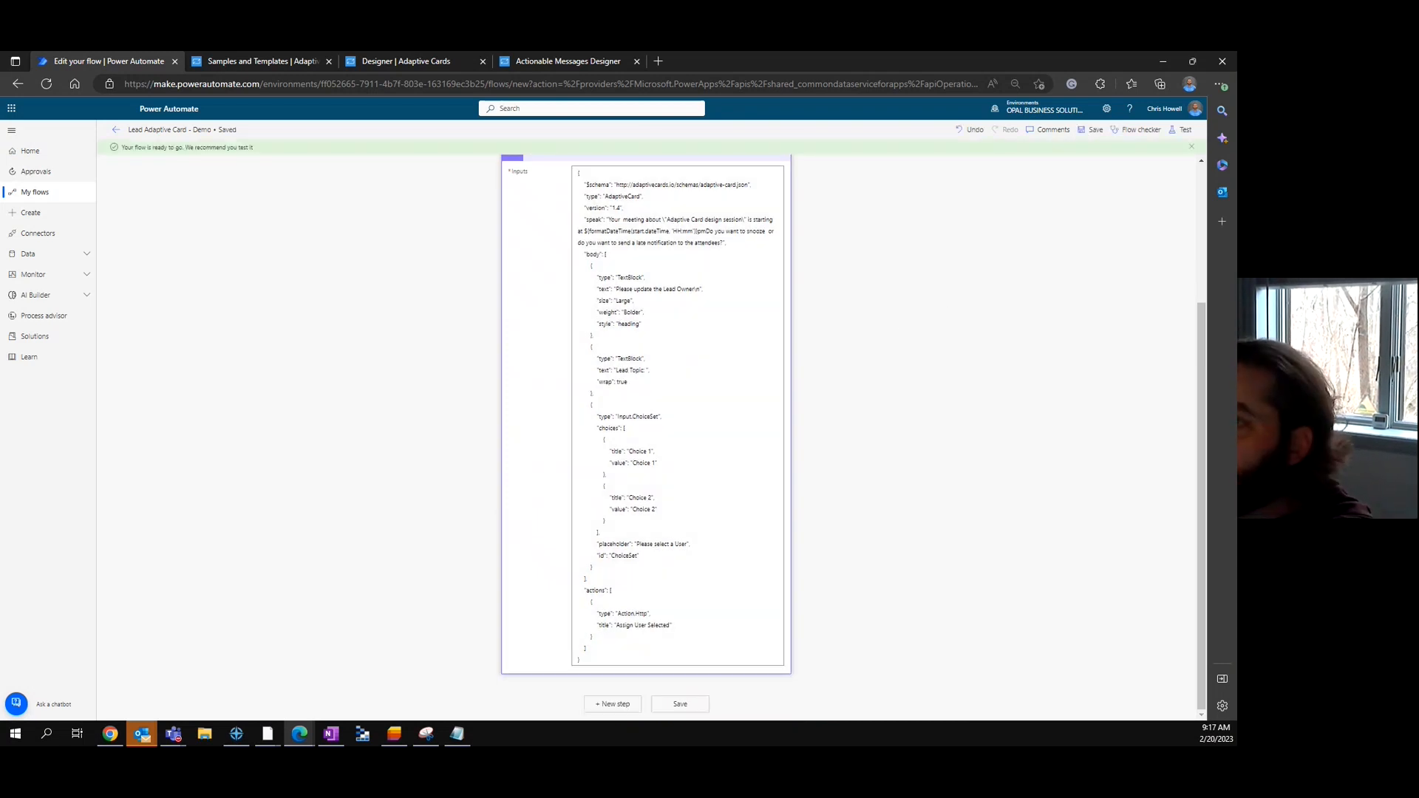
left_click(621, 209)
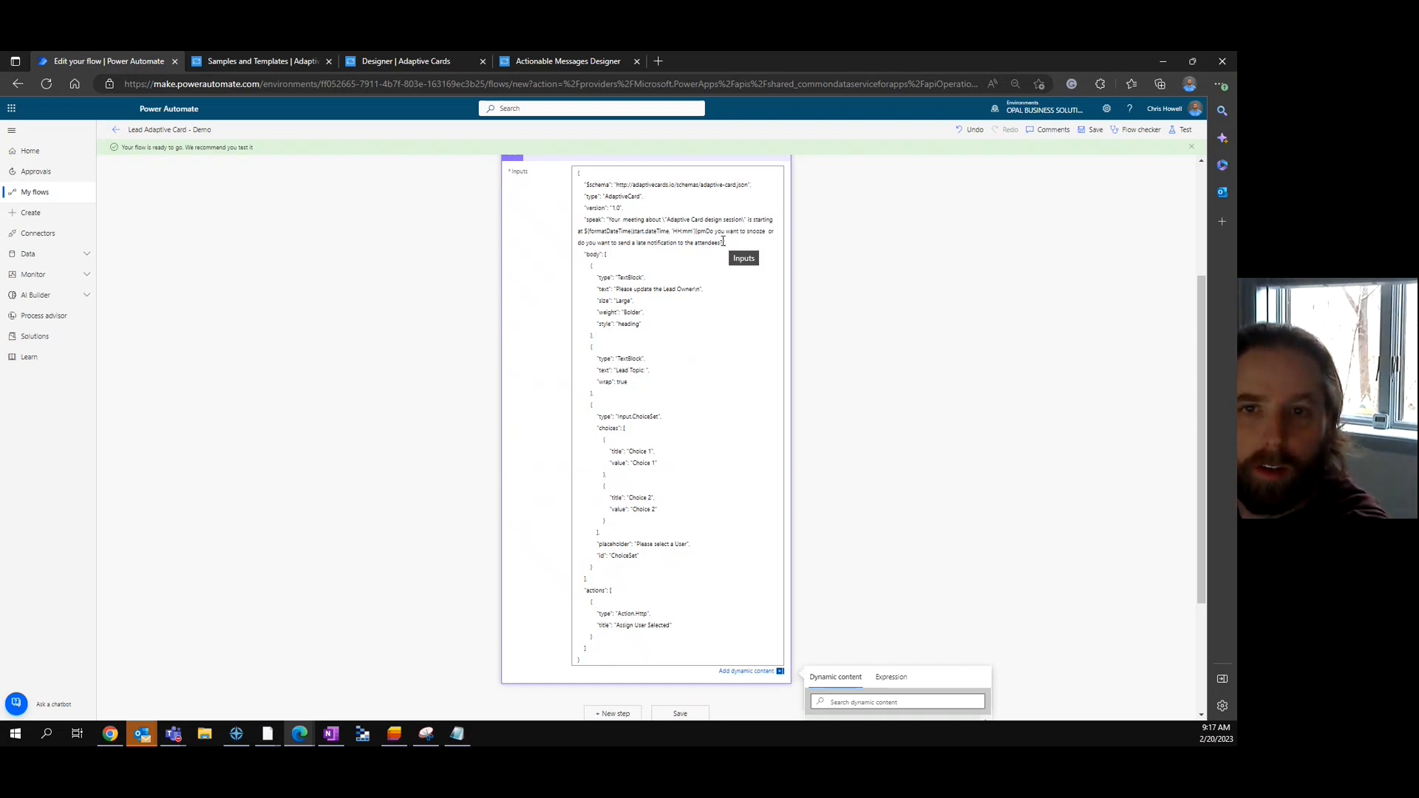
- Remove the speak line from the card JSON and insert the lead's Topic after 'Lead Topic:'
left_click_drag(733, 243, 627, 210)
key("BackSpace")
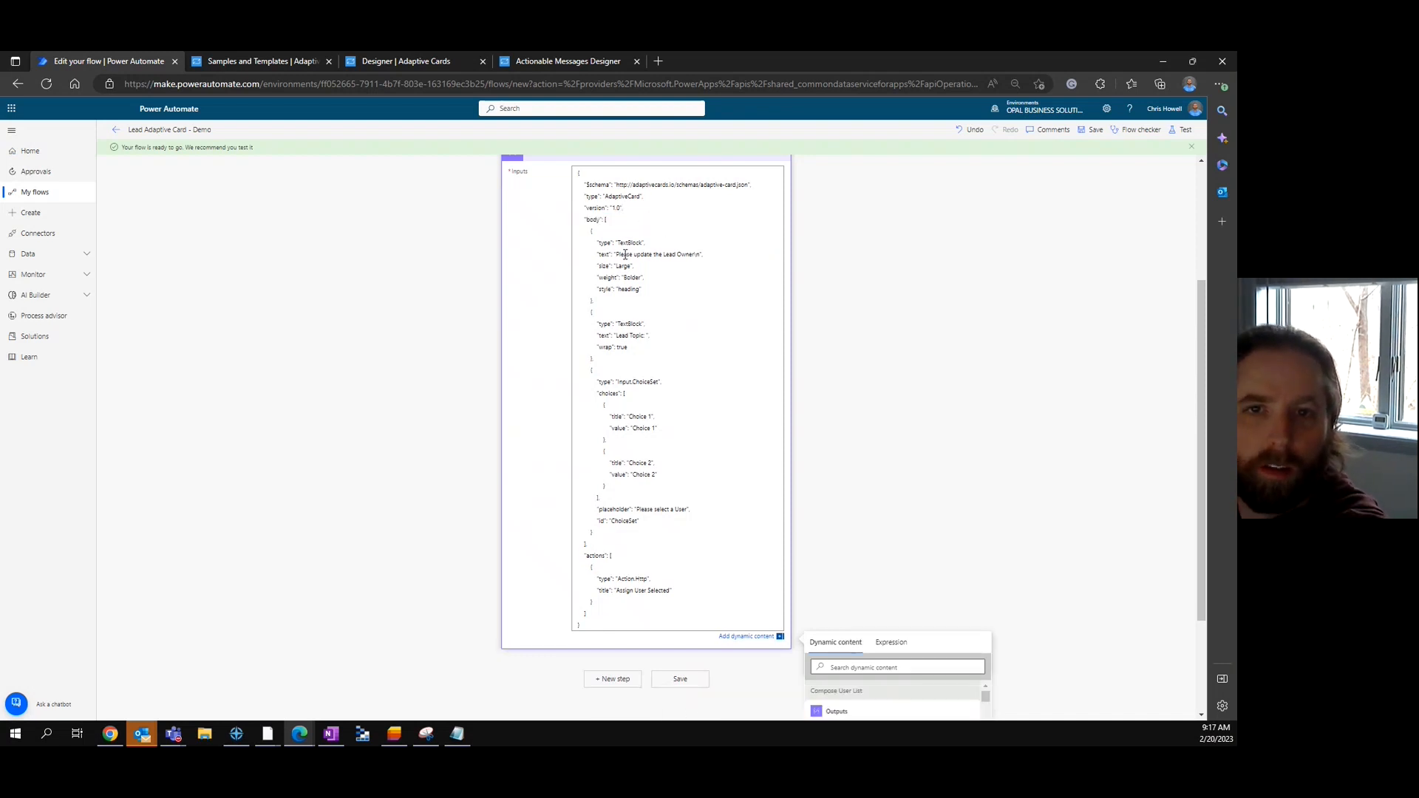
left_click_drag(622, 255, 690, 254)
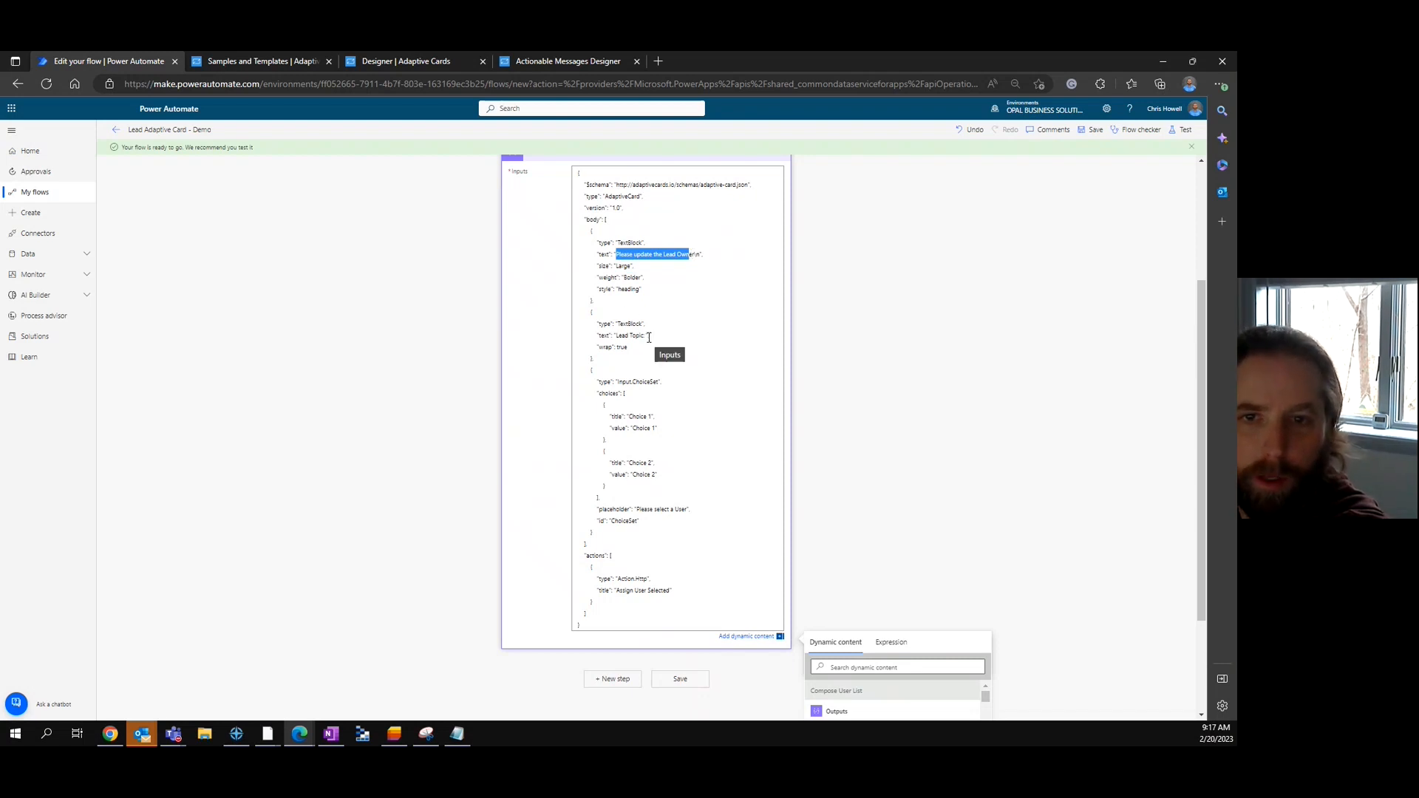
left_click(649, 336)
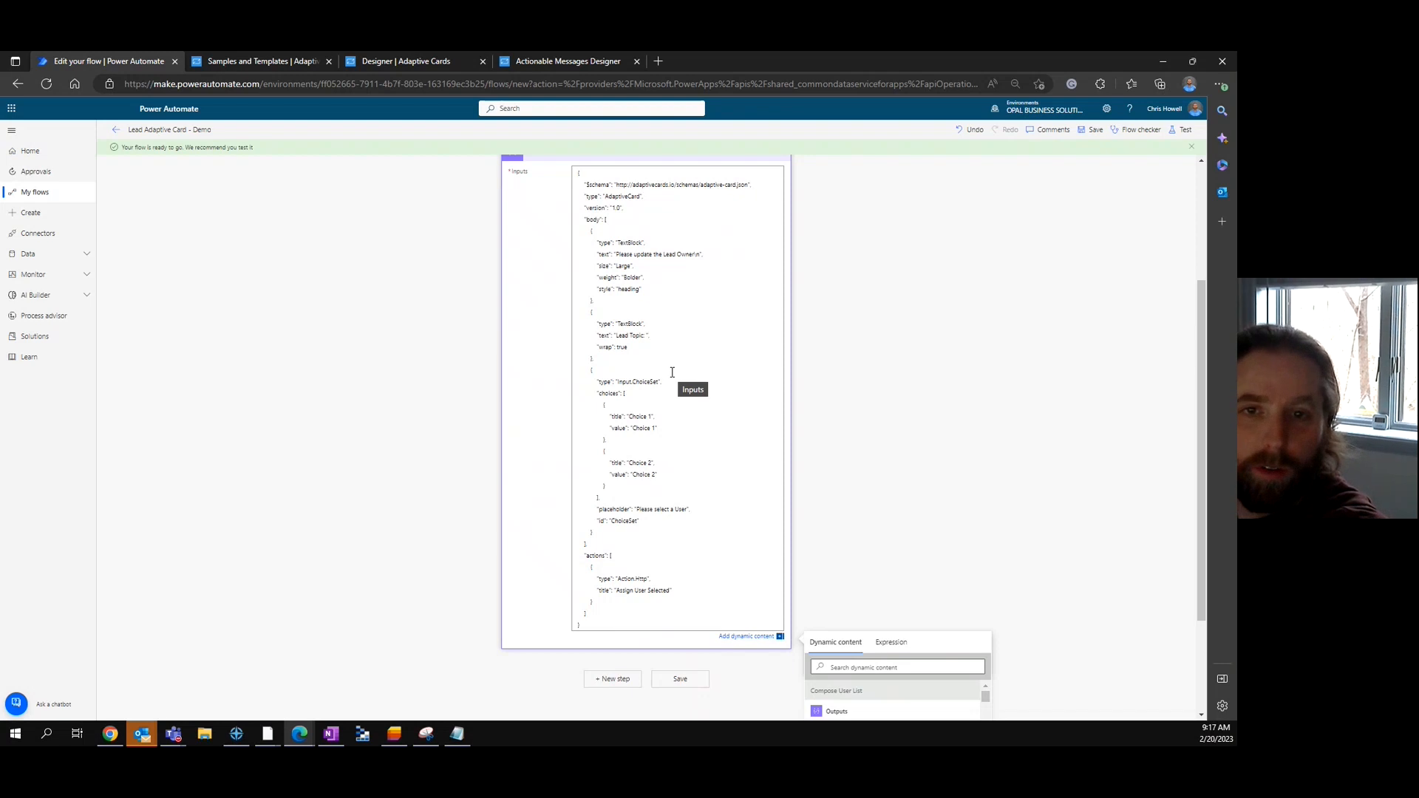
scroll(739, 358, "up", 3)
scroll(760, 358, "down", 5)
scroll(946, 597, "down", 3)
scroll(946, 600, "down", 5)
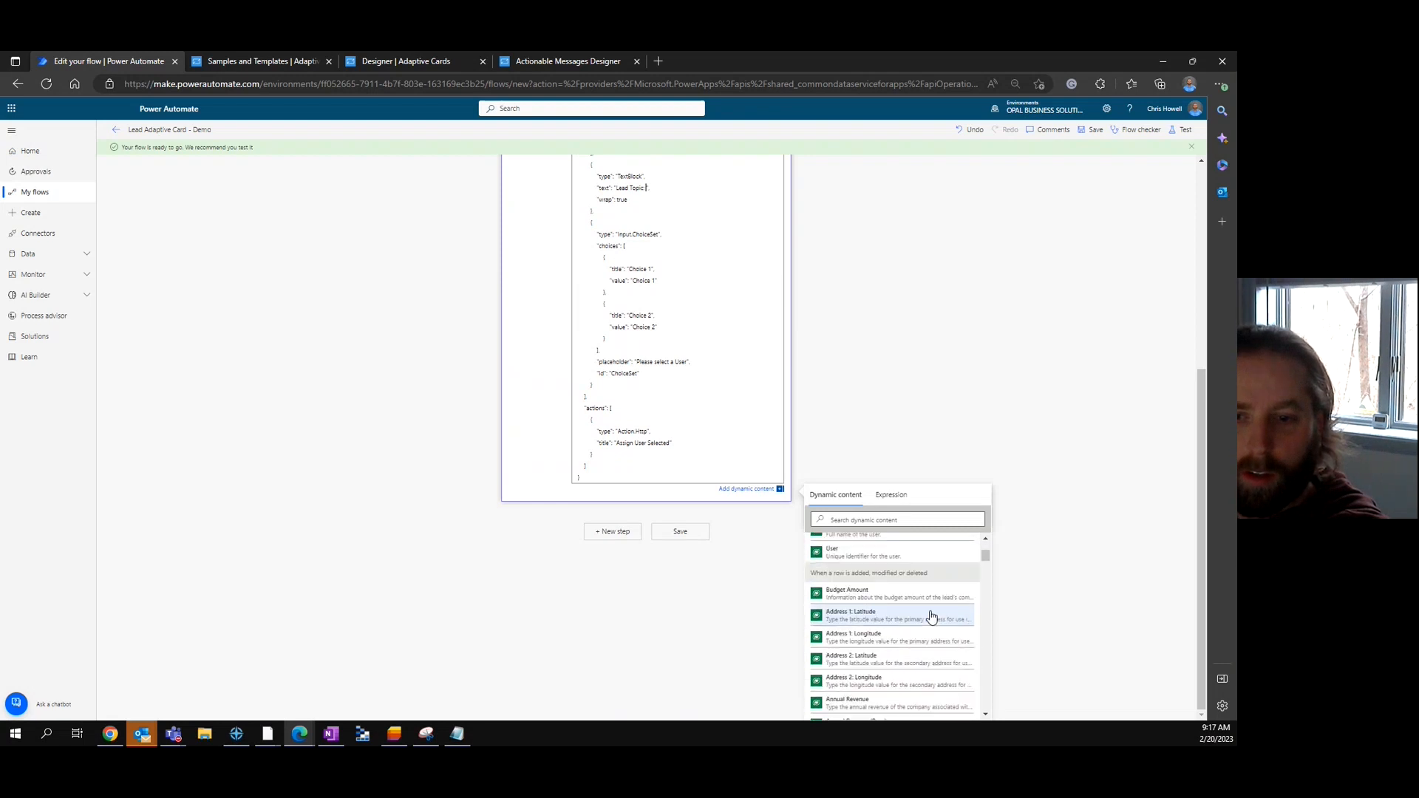
scroll(949, 608, "up", 1)
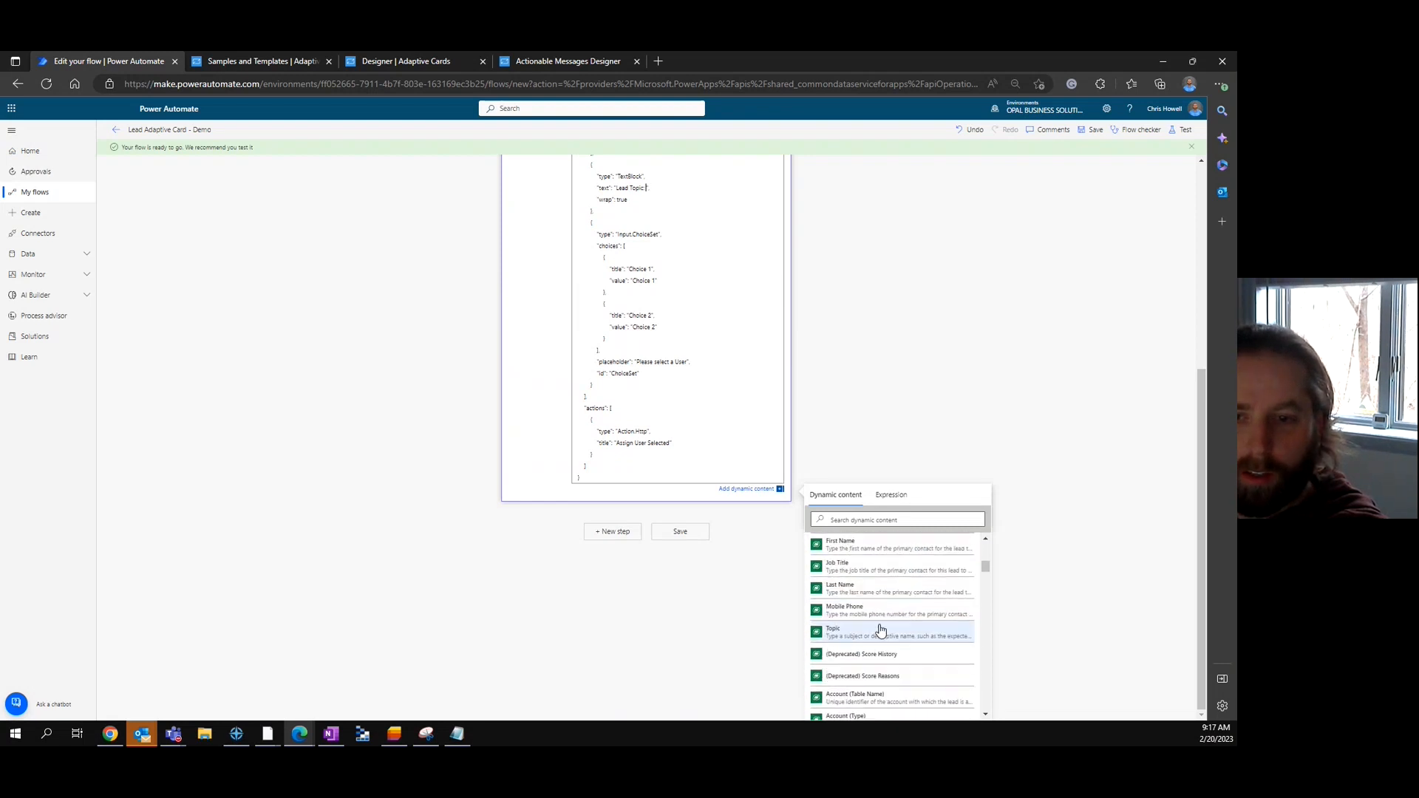
left_click(855, 634)
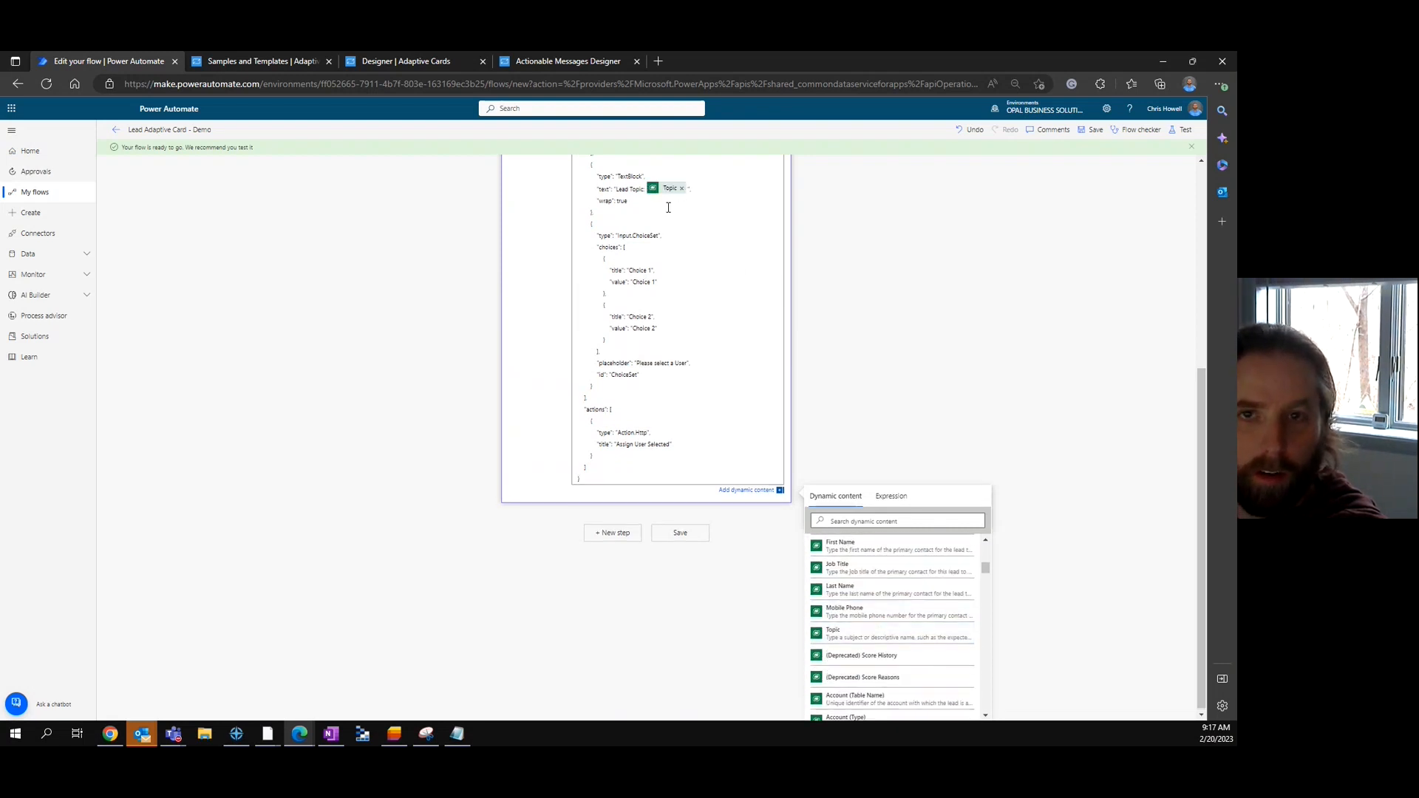
- Save the flow and review the Select and Compose User List steps
left_click(1090, 130)
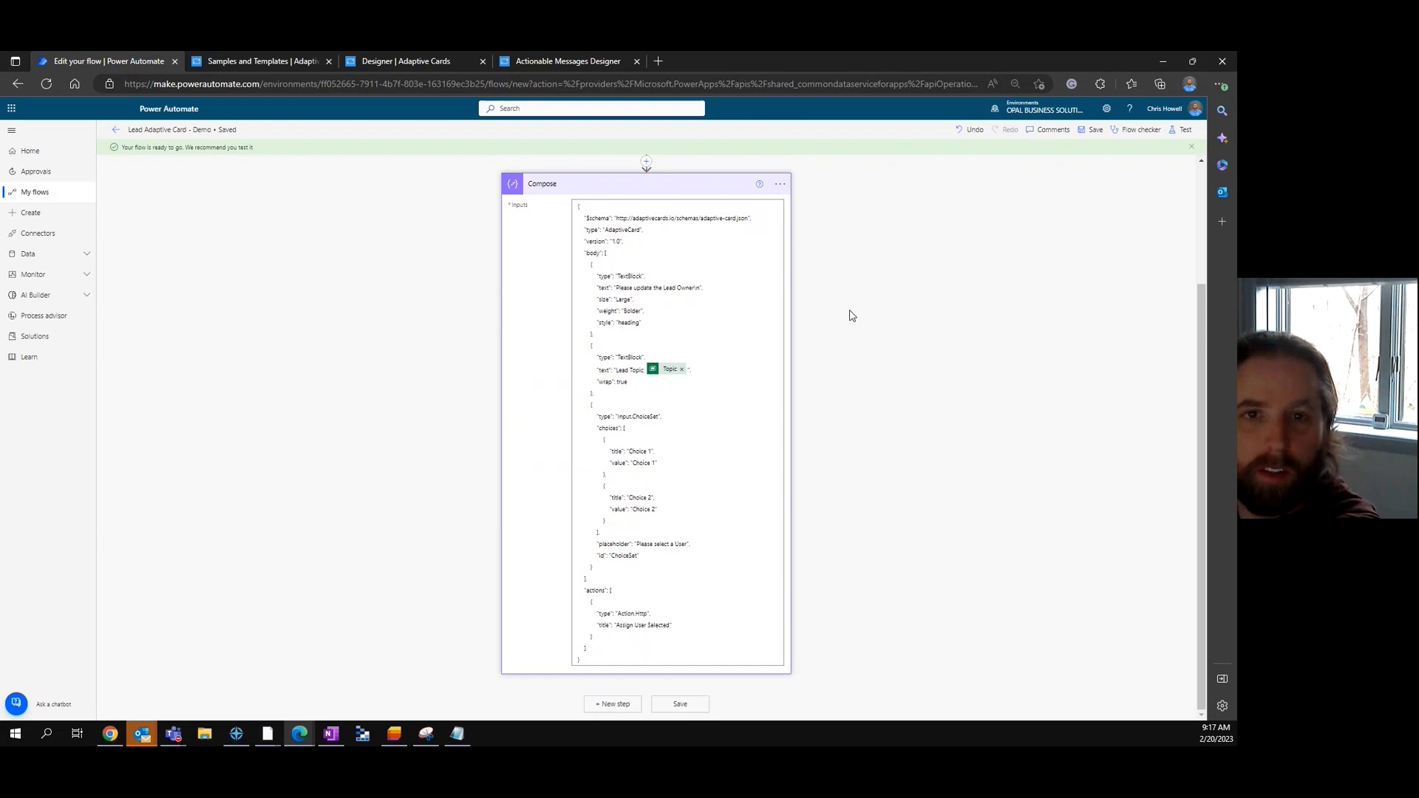
scroll(569, 272, "up", 2)
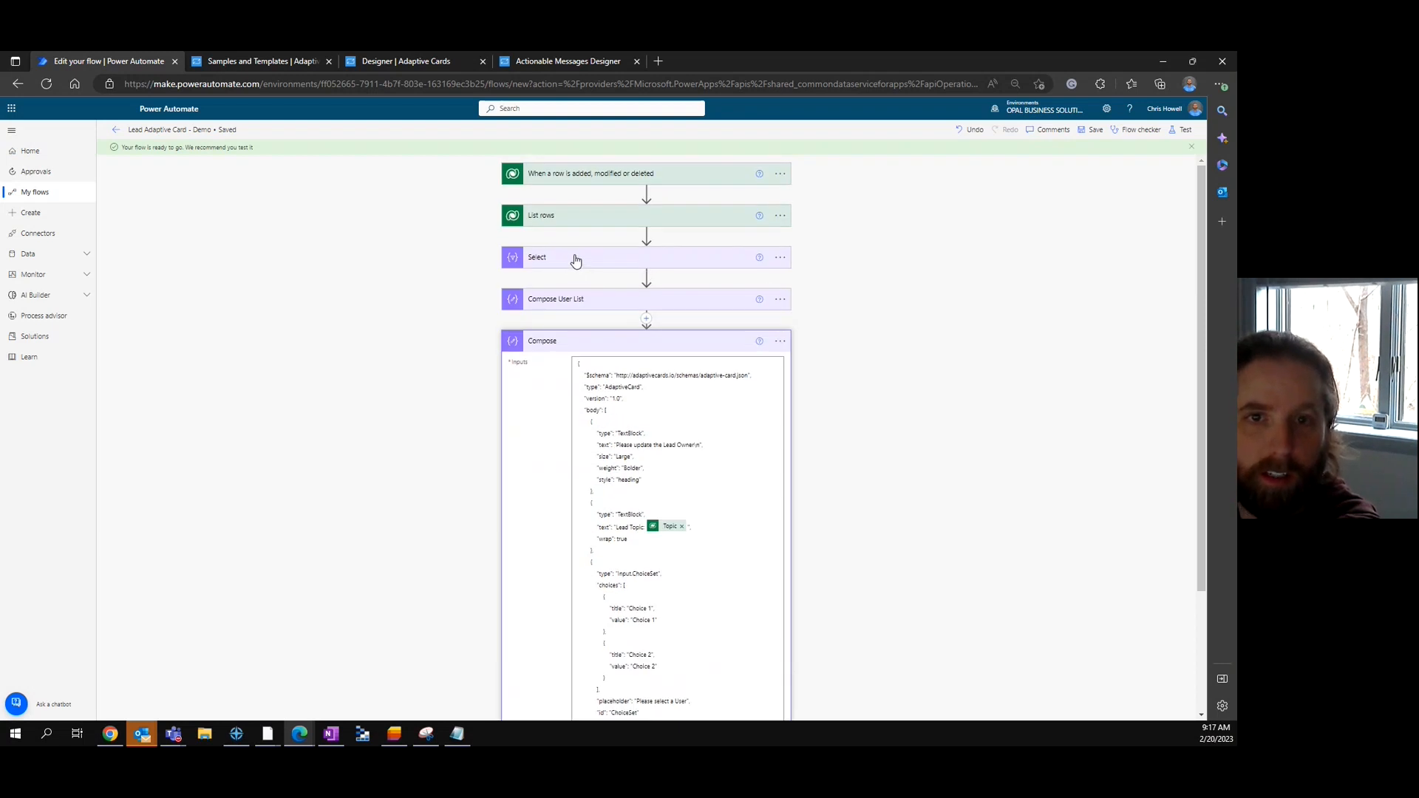
left_click(572, 262)
left_click(576, 263)
left_click(589, 300)
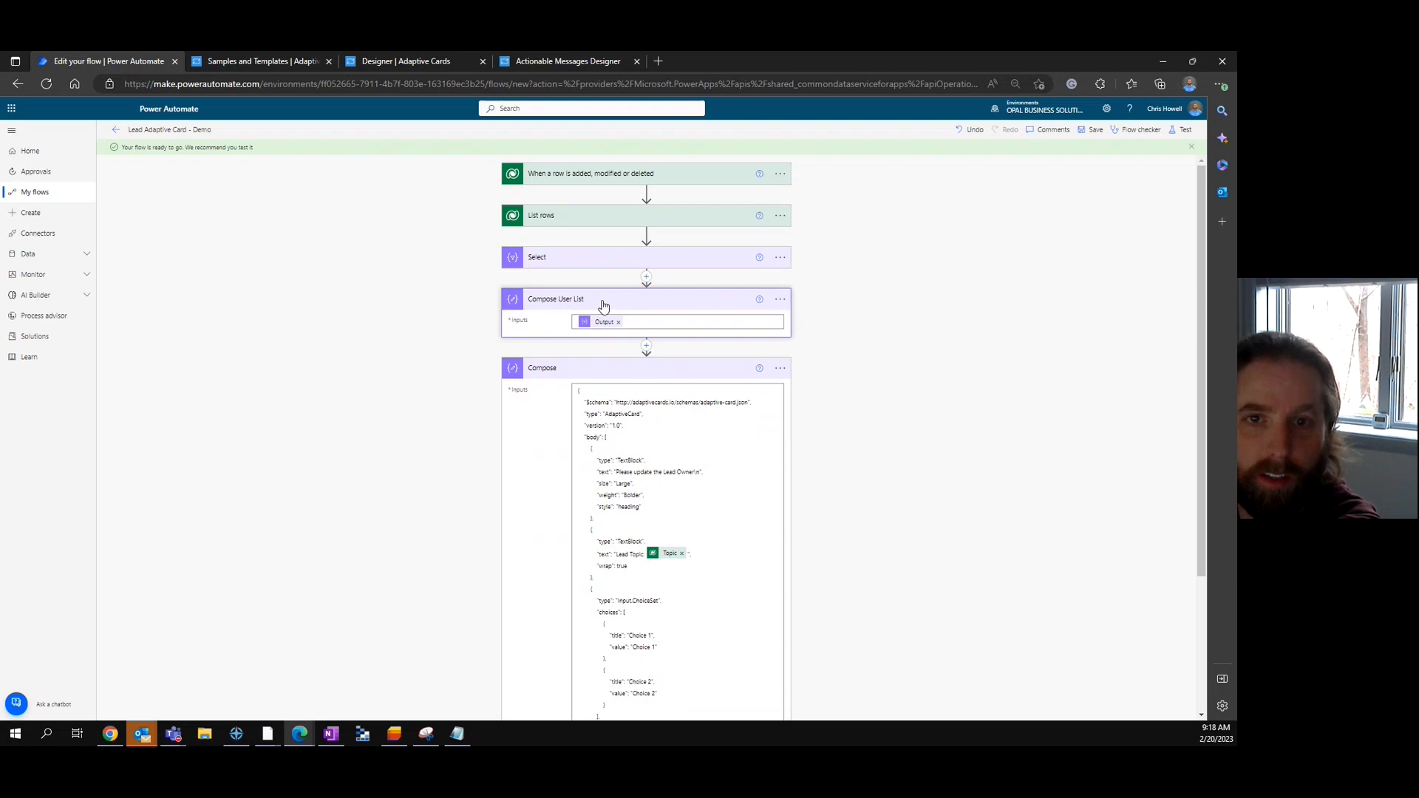
left_click(616, 298)
scroll(813, 444, "down", 3)
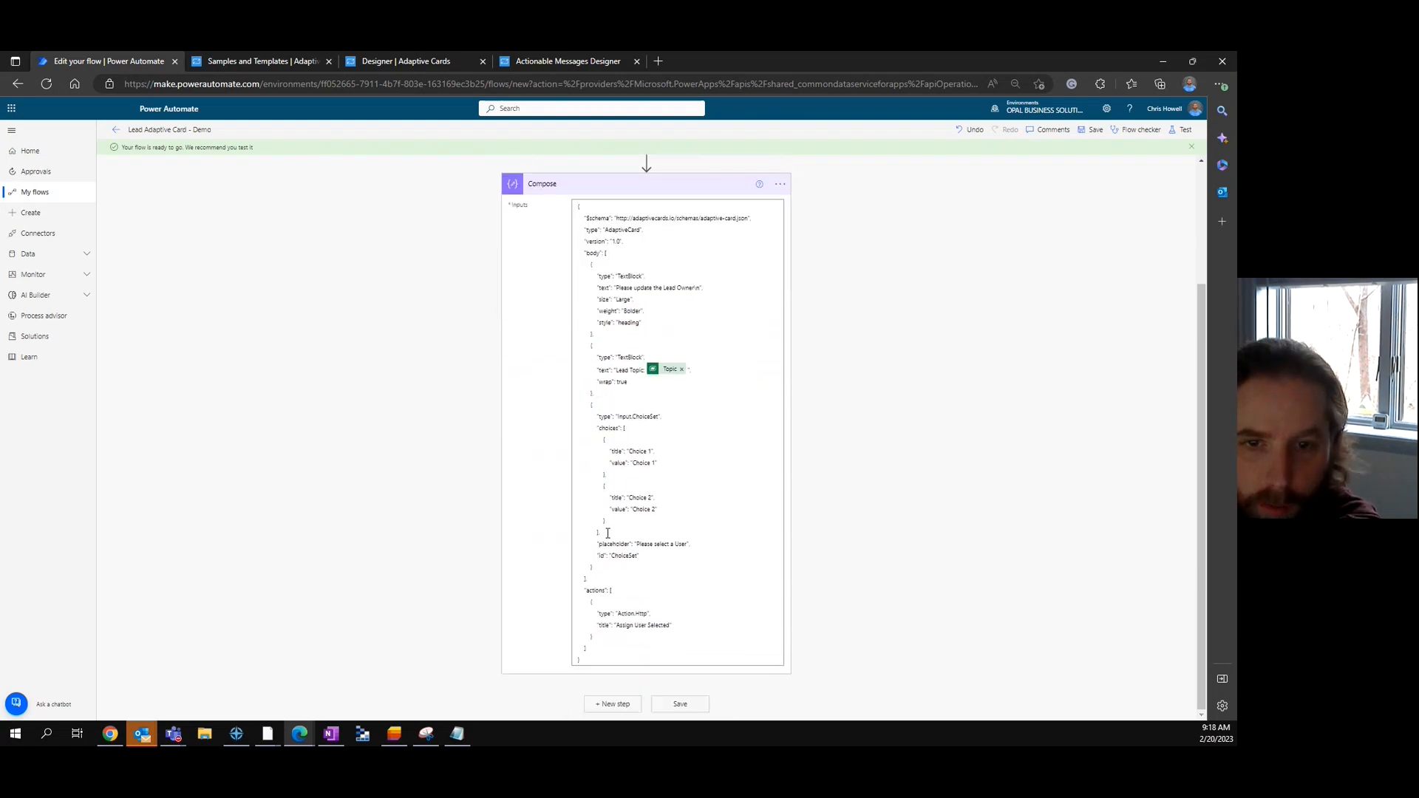
left_click(599, 532)
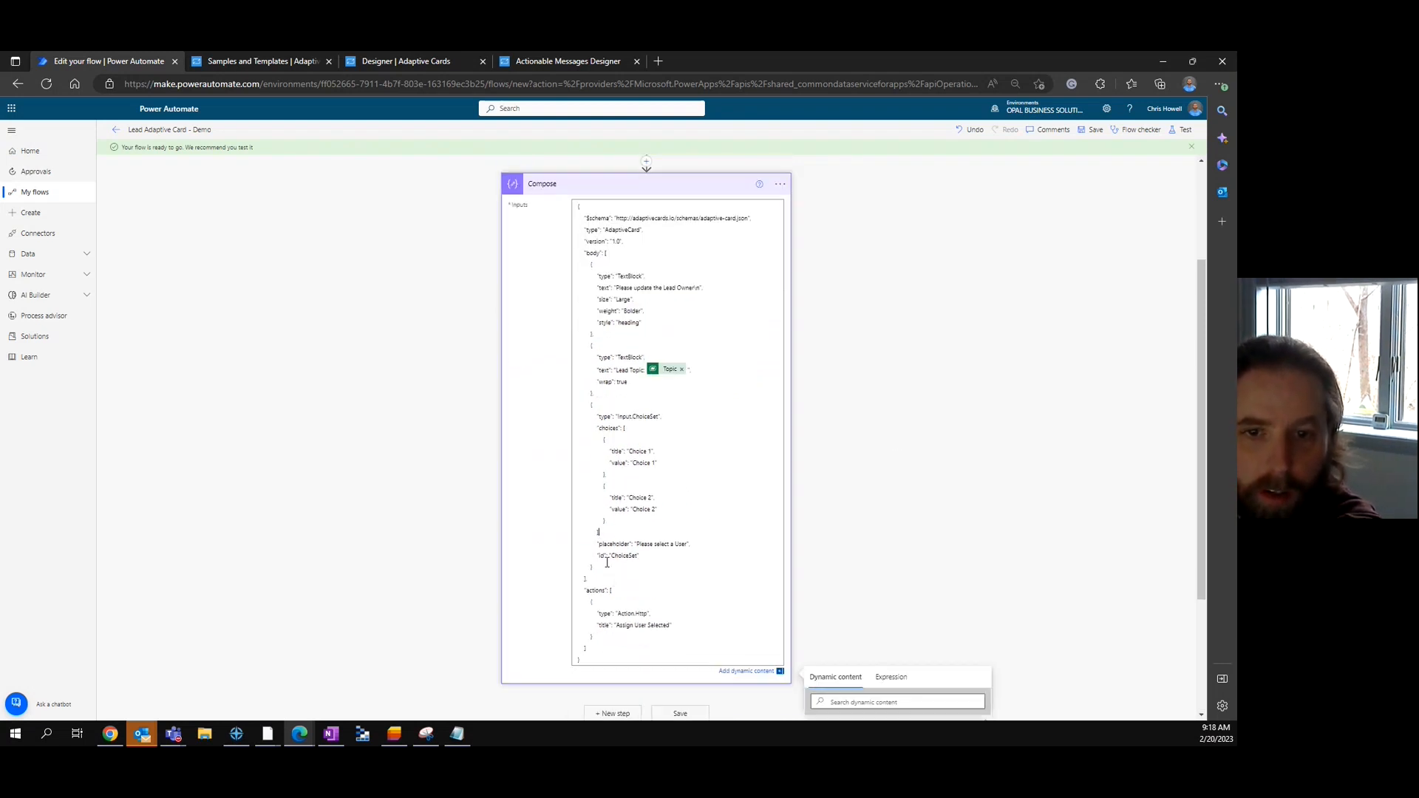
- Replace the hard-coded Choice 1 and Choice 2 array with Compose User List Outputs, then save
key("shift+Up")
key("shift+Up")
key("shift+Up")
key("shift+Up")
key("shift+Up")
key("shift+Up")
key("shift+Up")
key("shift+Up")
key("Left")
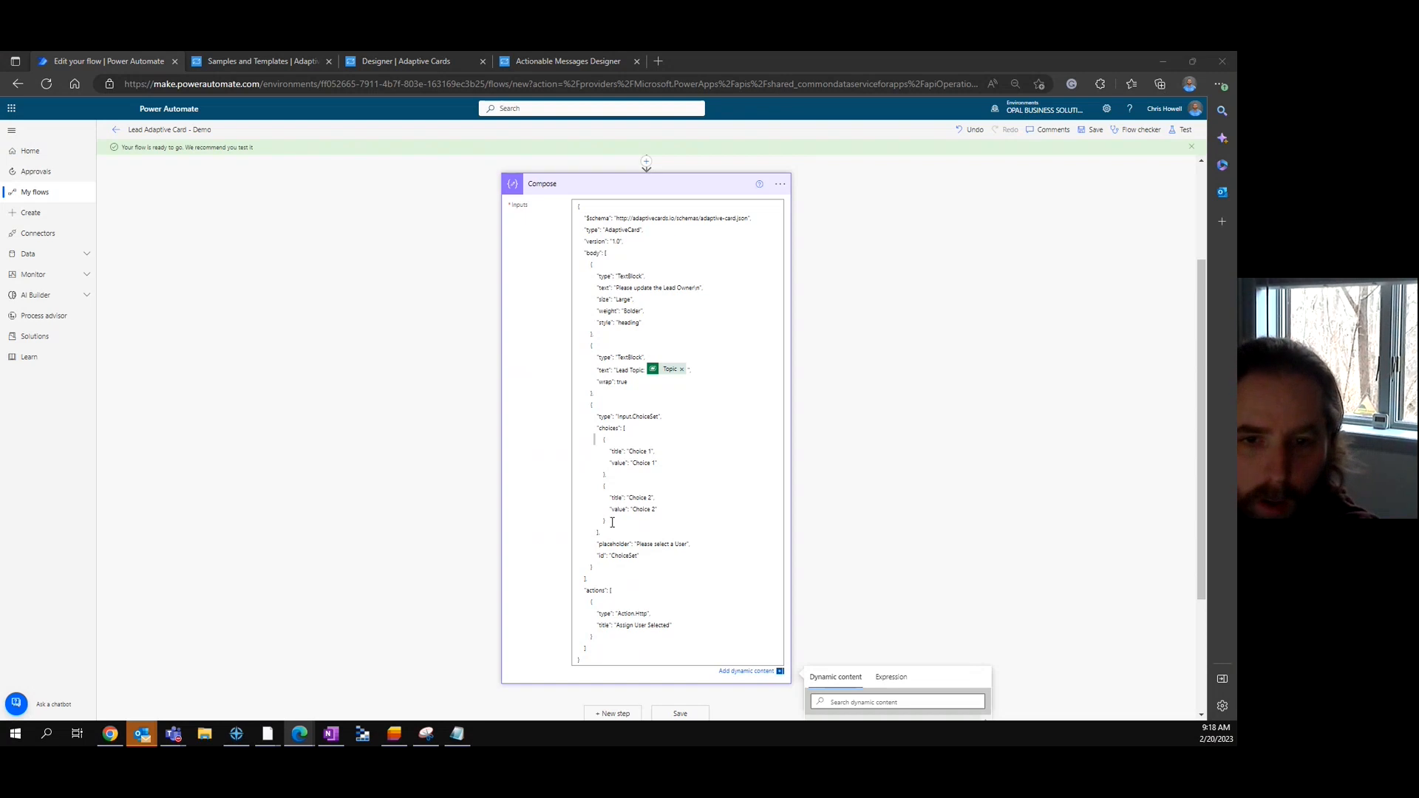
left_click_drag(599, 532, 638, 442)
key("BackSpace")
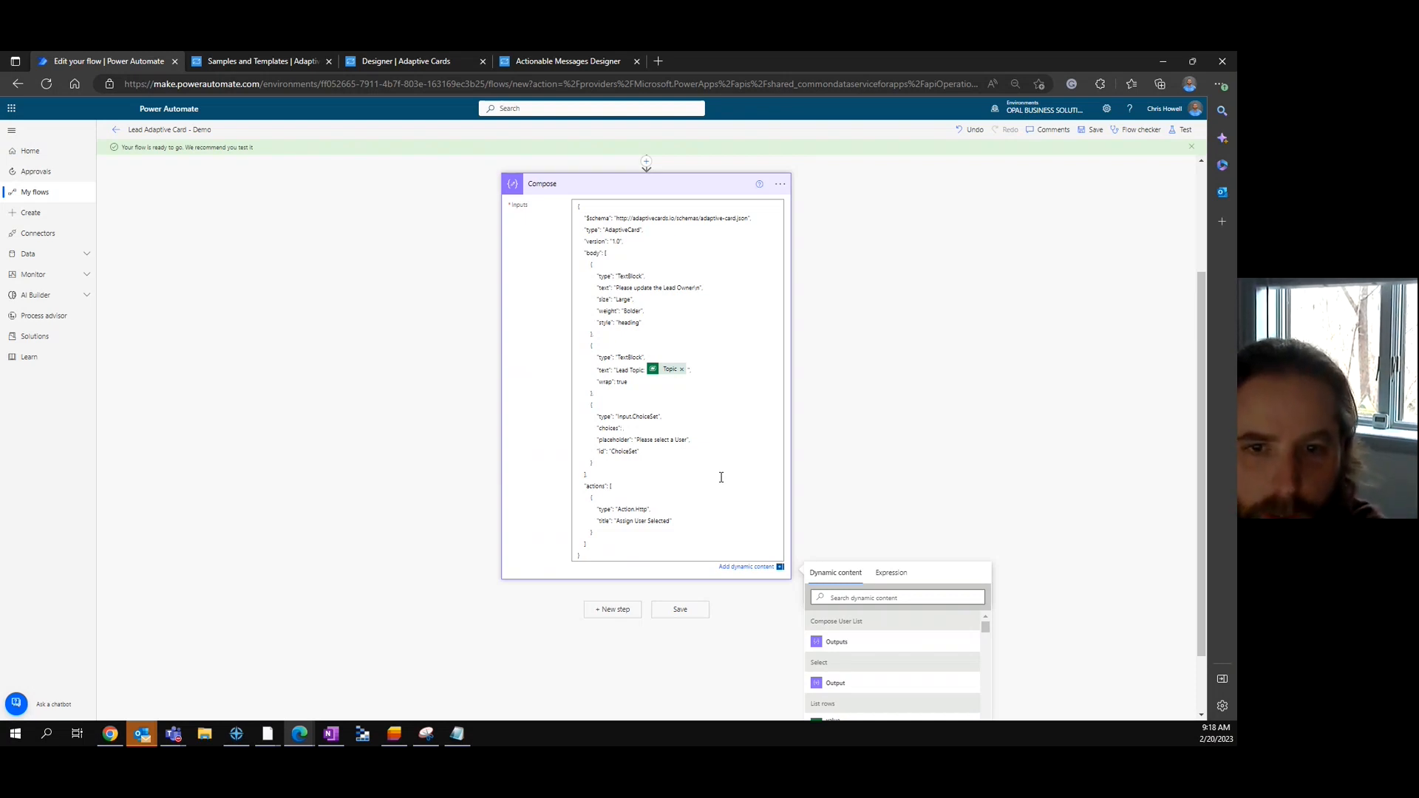
left_click(860, 642)
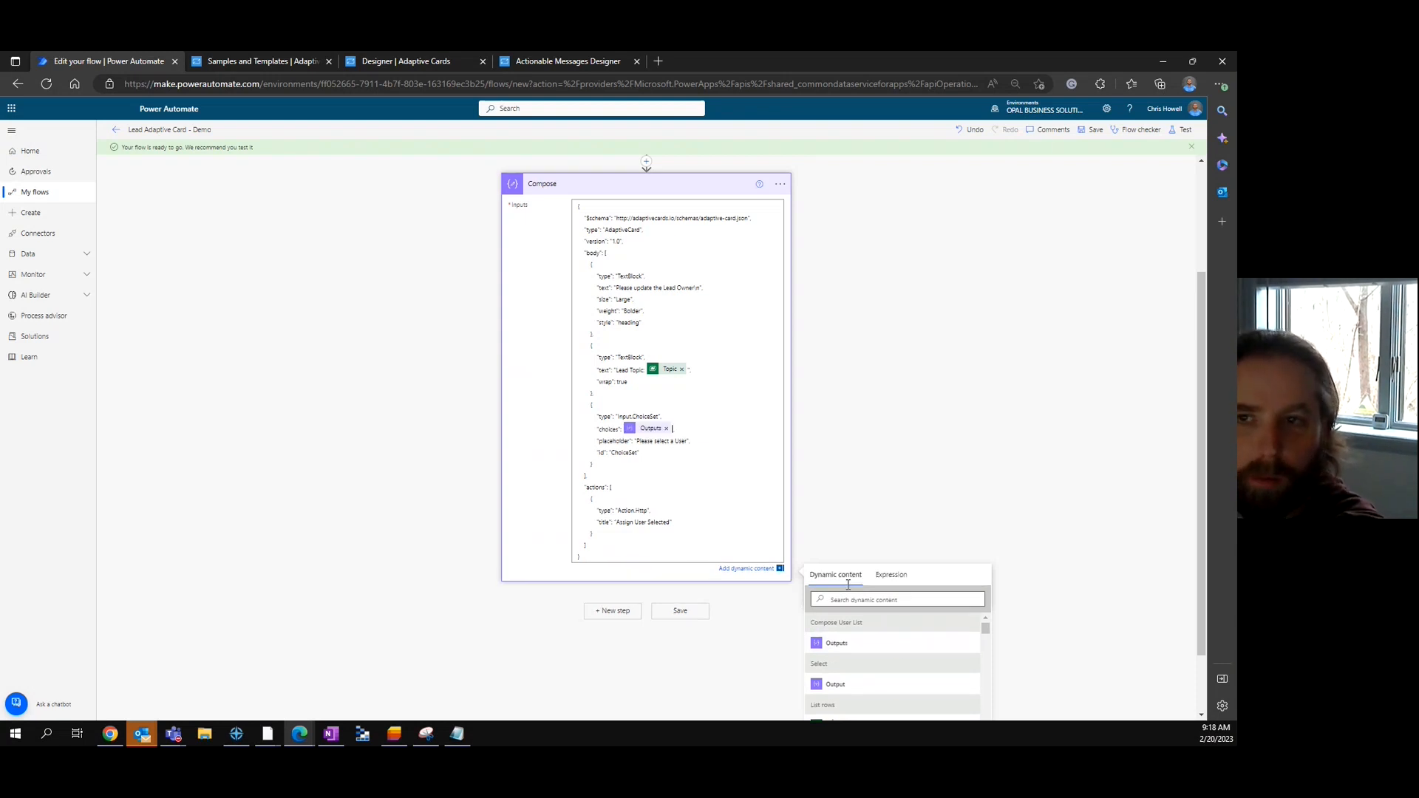
left_click(1092, 129)
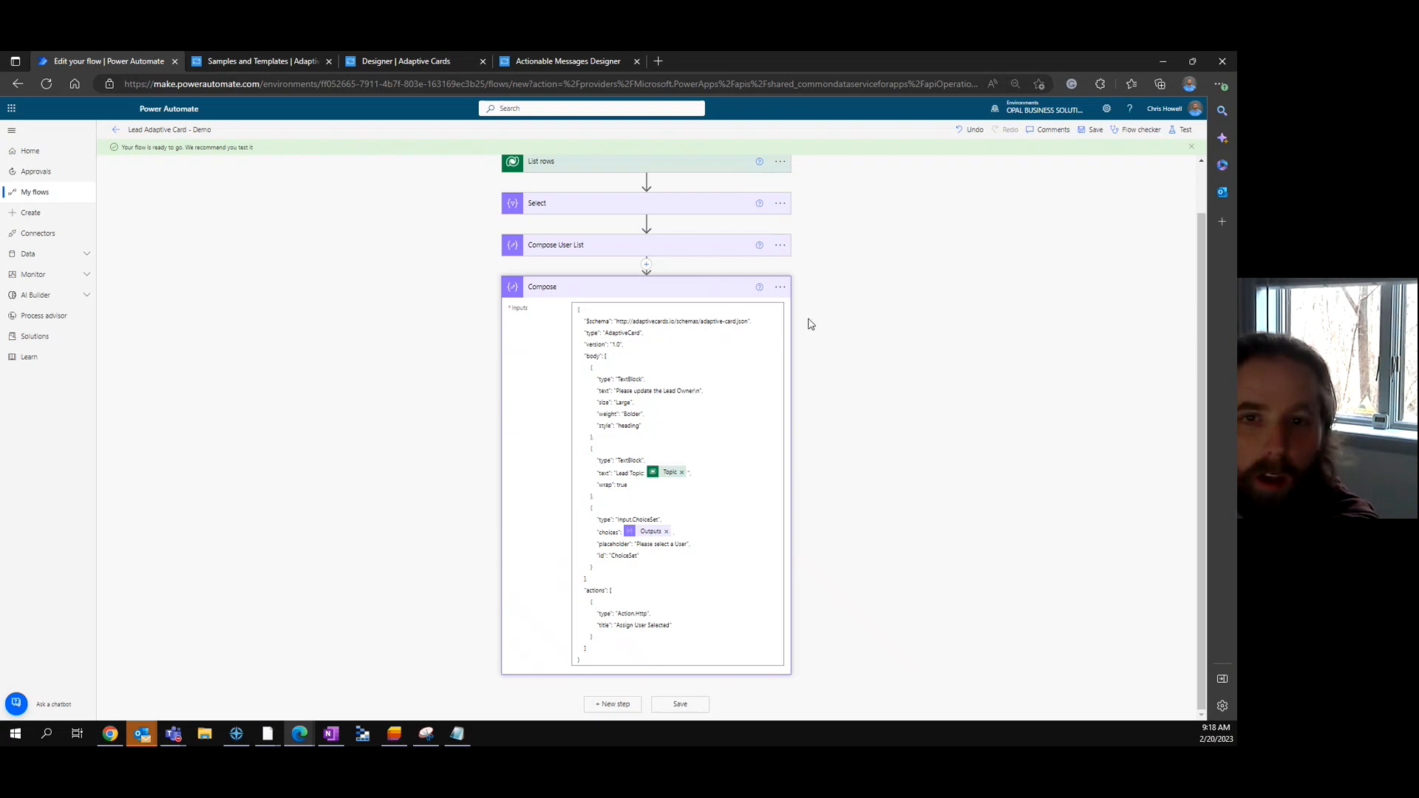
- Save the flow and rename the card's Compose step to 'Compose Adaptive Card'
left_click(703, 289)
left_click(1092, 130)
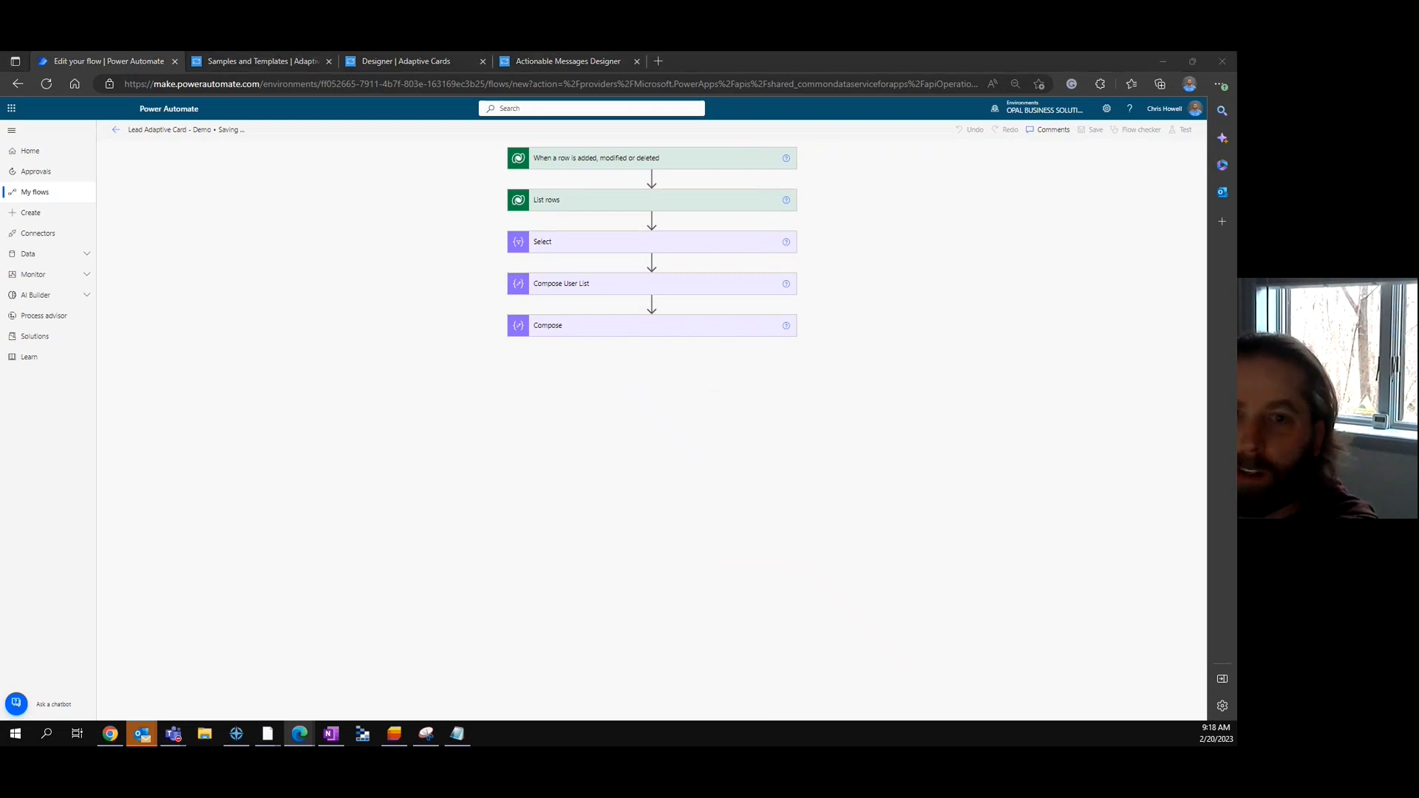
left_click(786, 342)
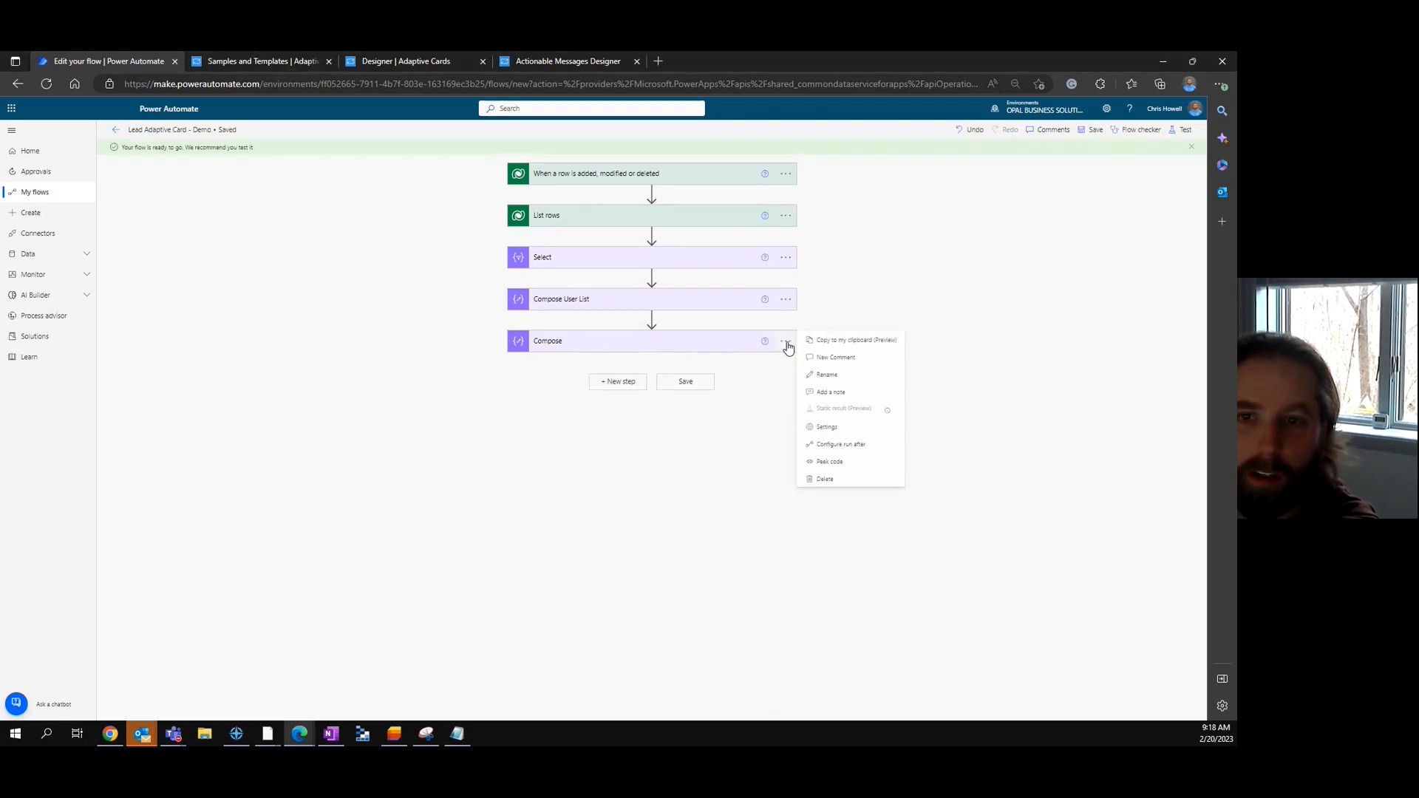
left_click(826, 374)
left_click(597, 340)
type("Adaptive Card")
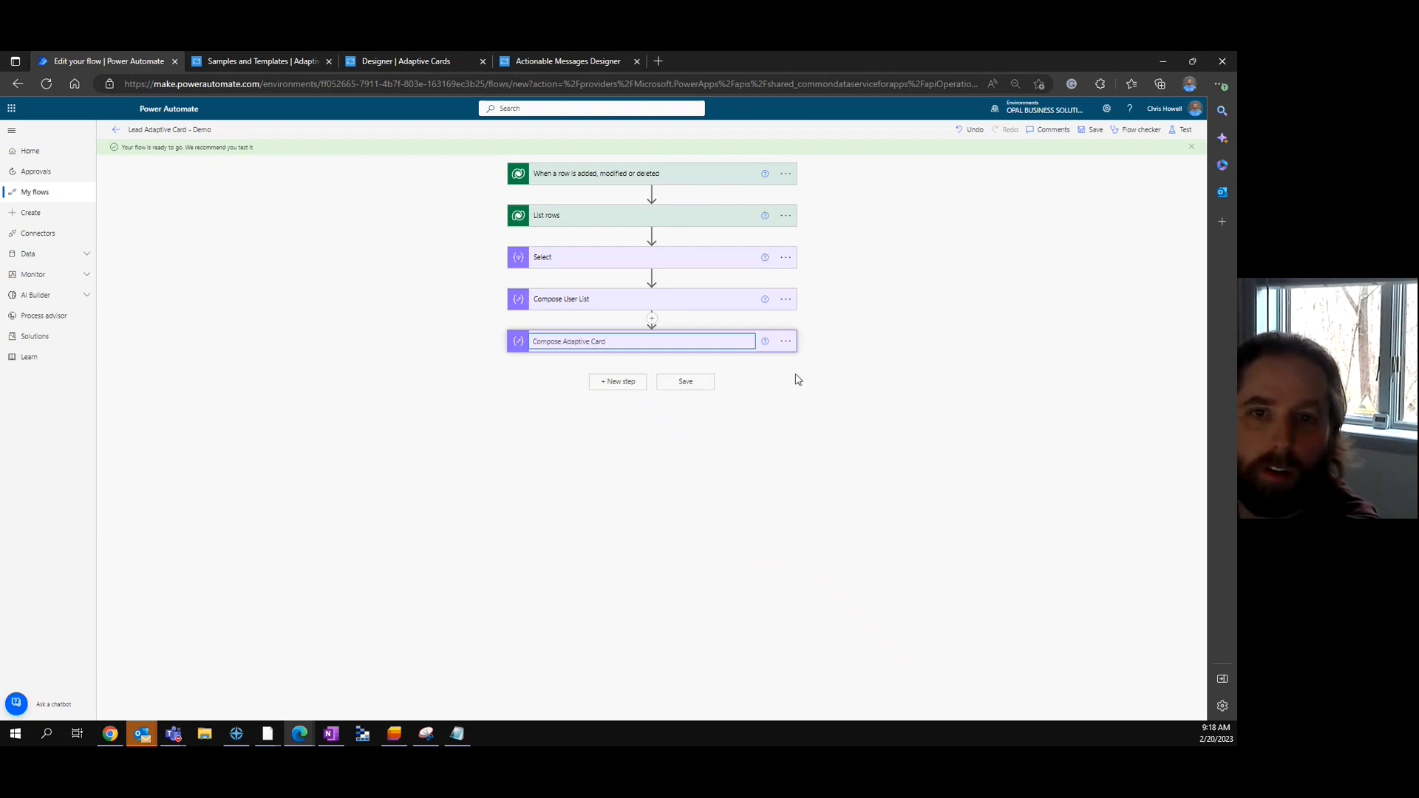
left_click(796, 380)
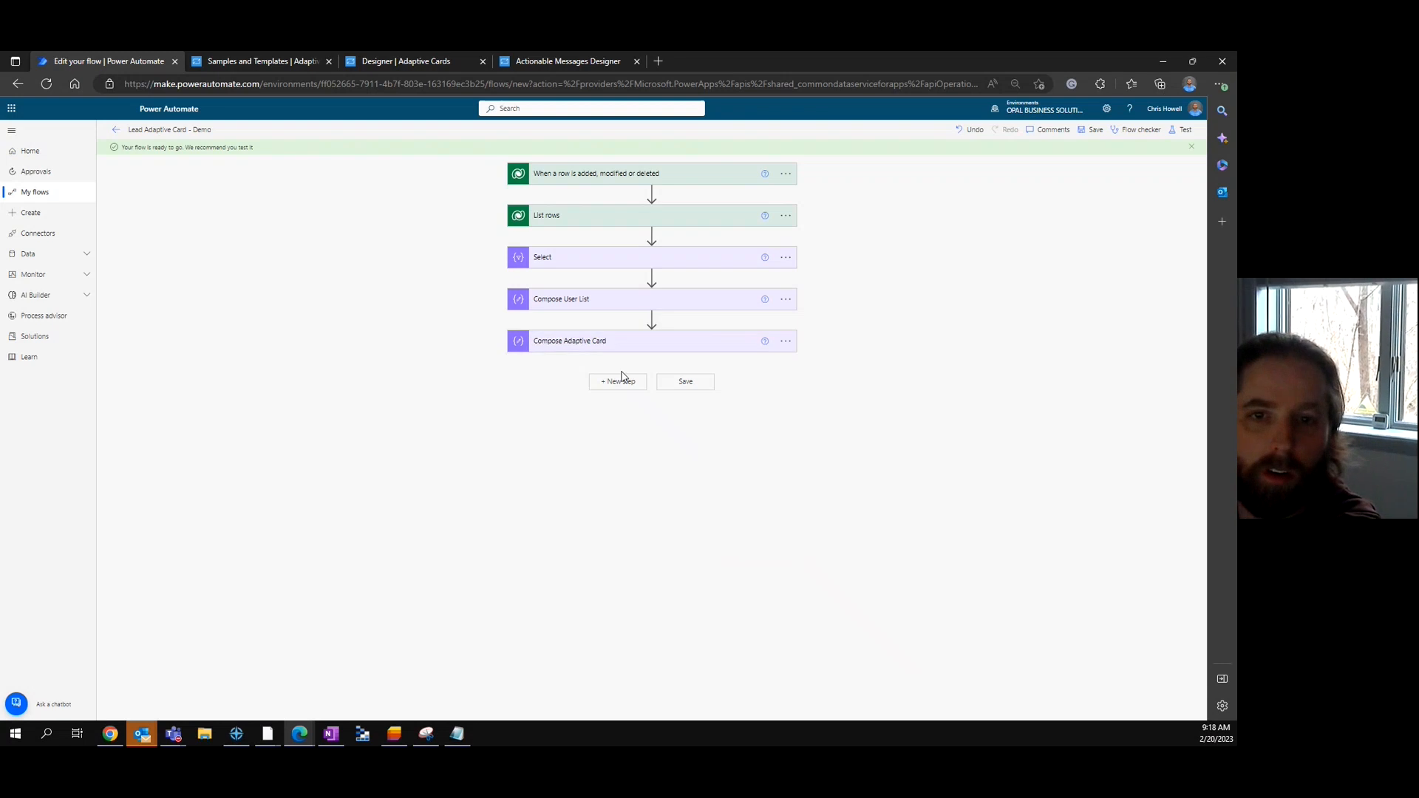
left_click(614, 383)
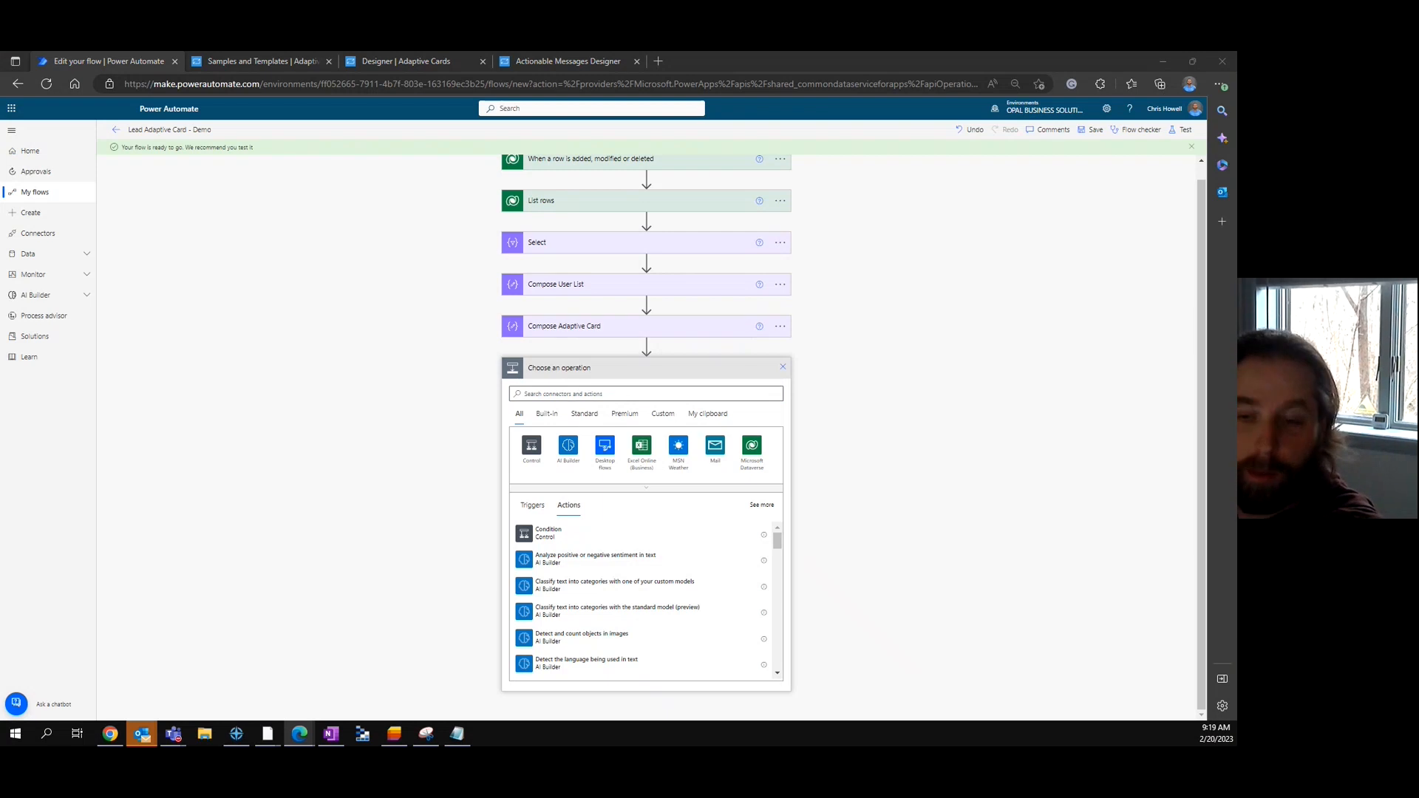
- Add a new Compose action after Compose Adaptive Card
left_click(635, 392)
type("compose")
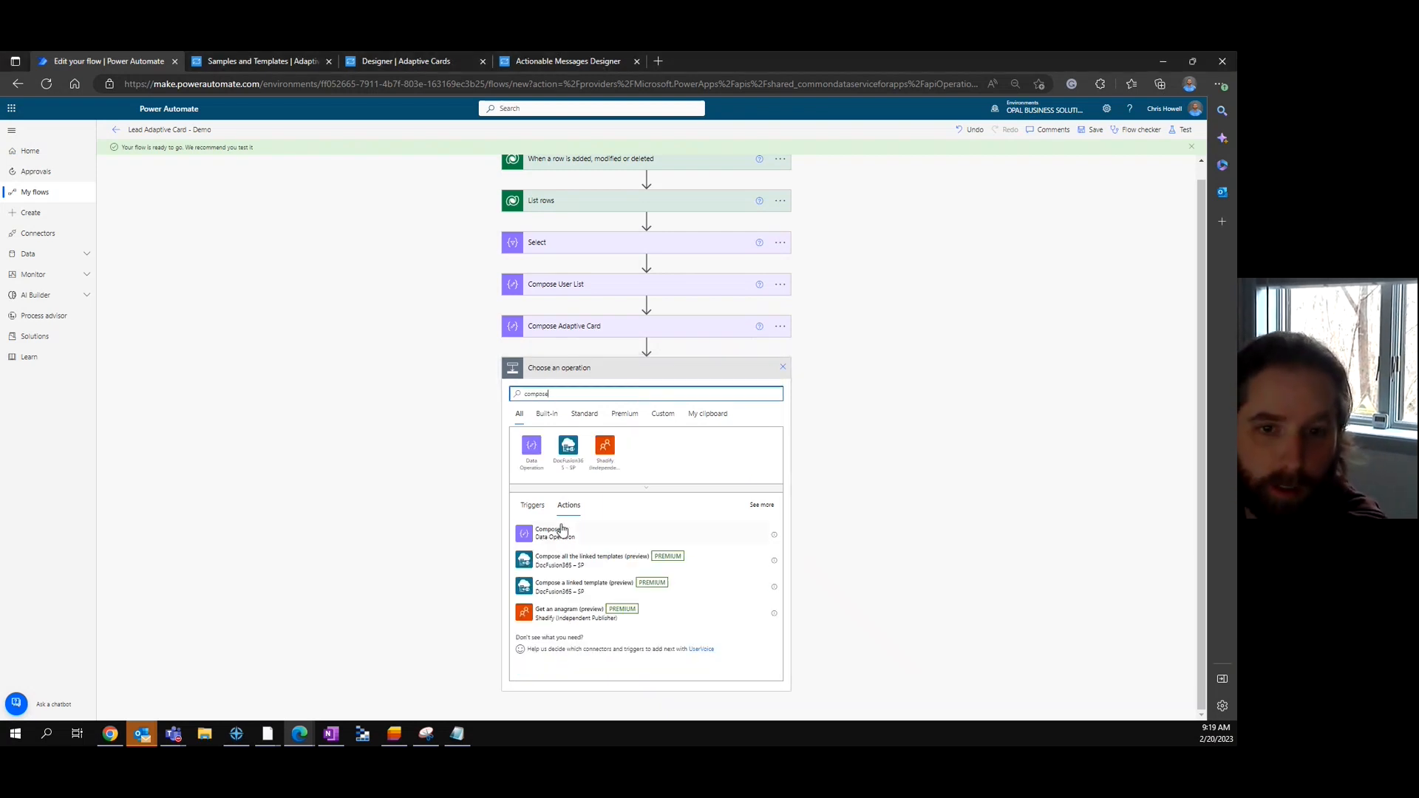
left_click(564, 537)
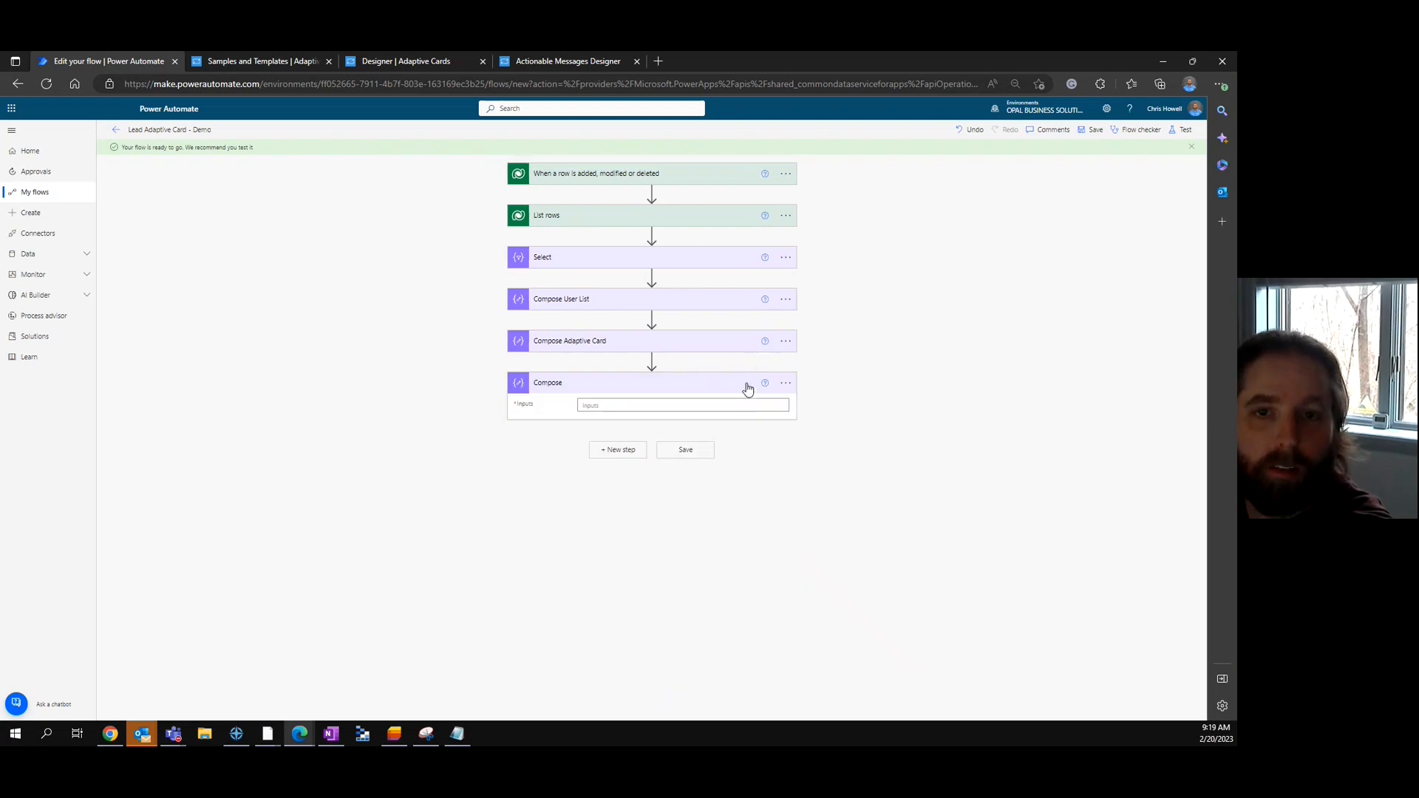
- Fill its Inputs with an application/adaptivecard+json script tag wrapping Compose Adaptive Card Outputs
left_click(695, 406)
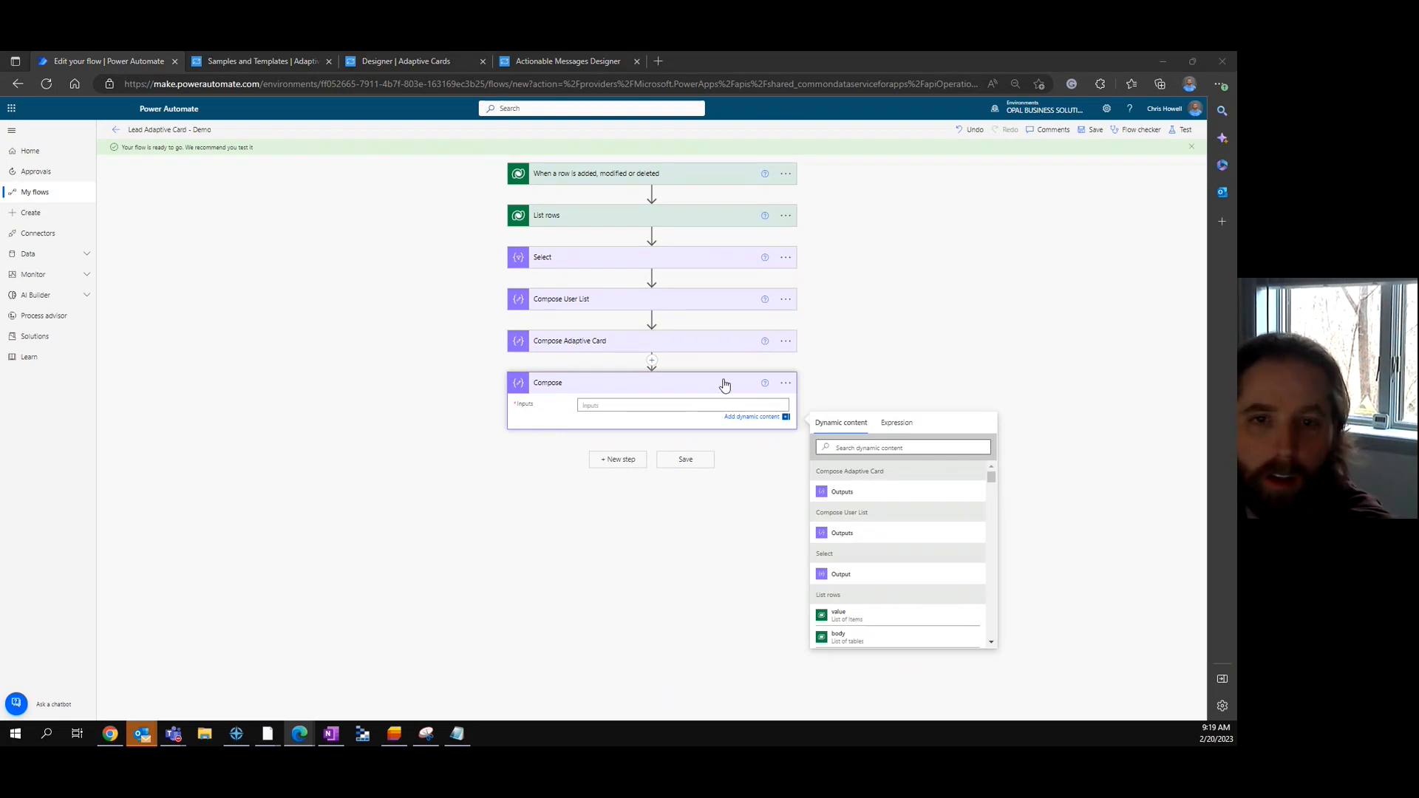
left_click(680, 405)
key("ctrl+v")
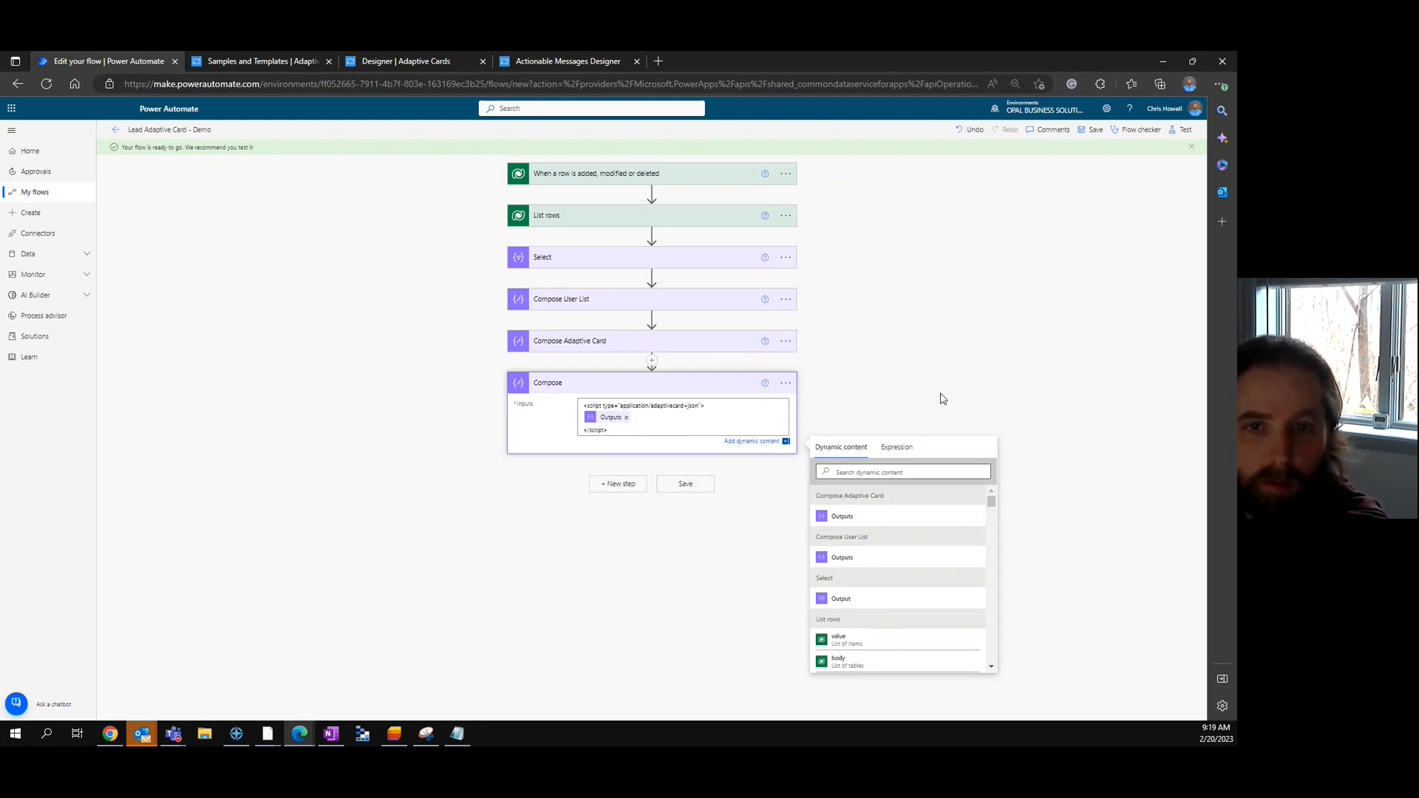
left_click(626, 418)
left_click(848, 517)
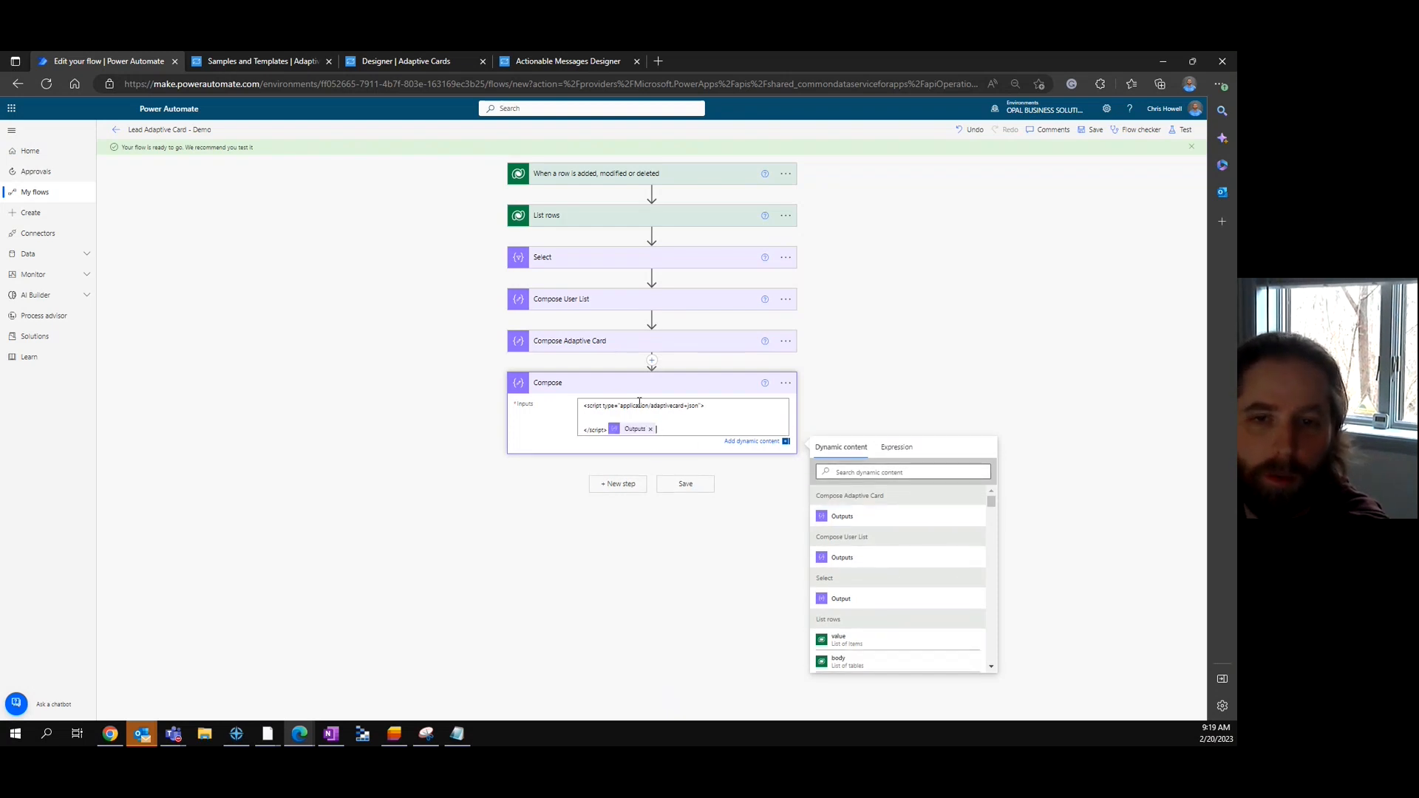
left_click(650, 428)
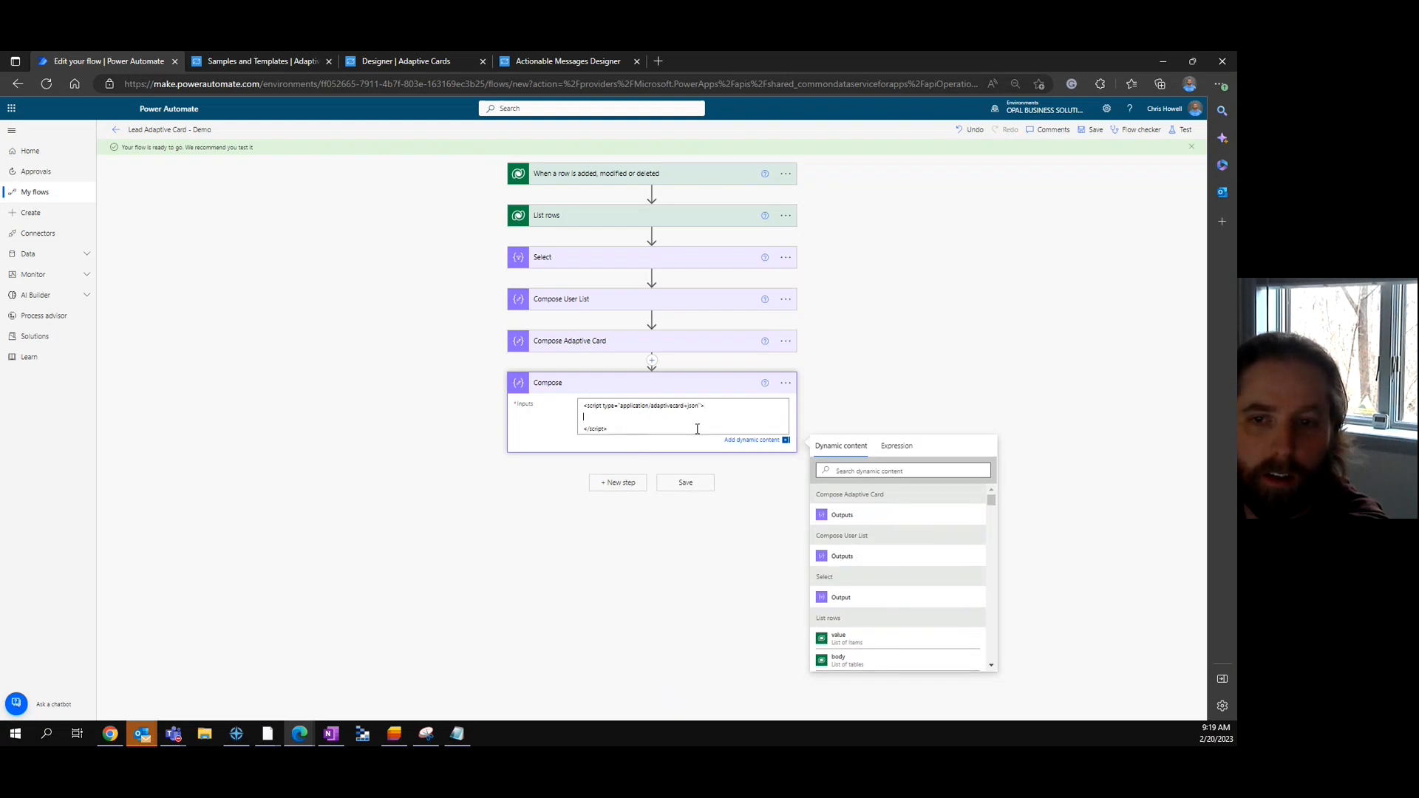
left_click(842, 515)
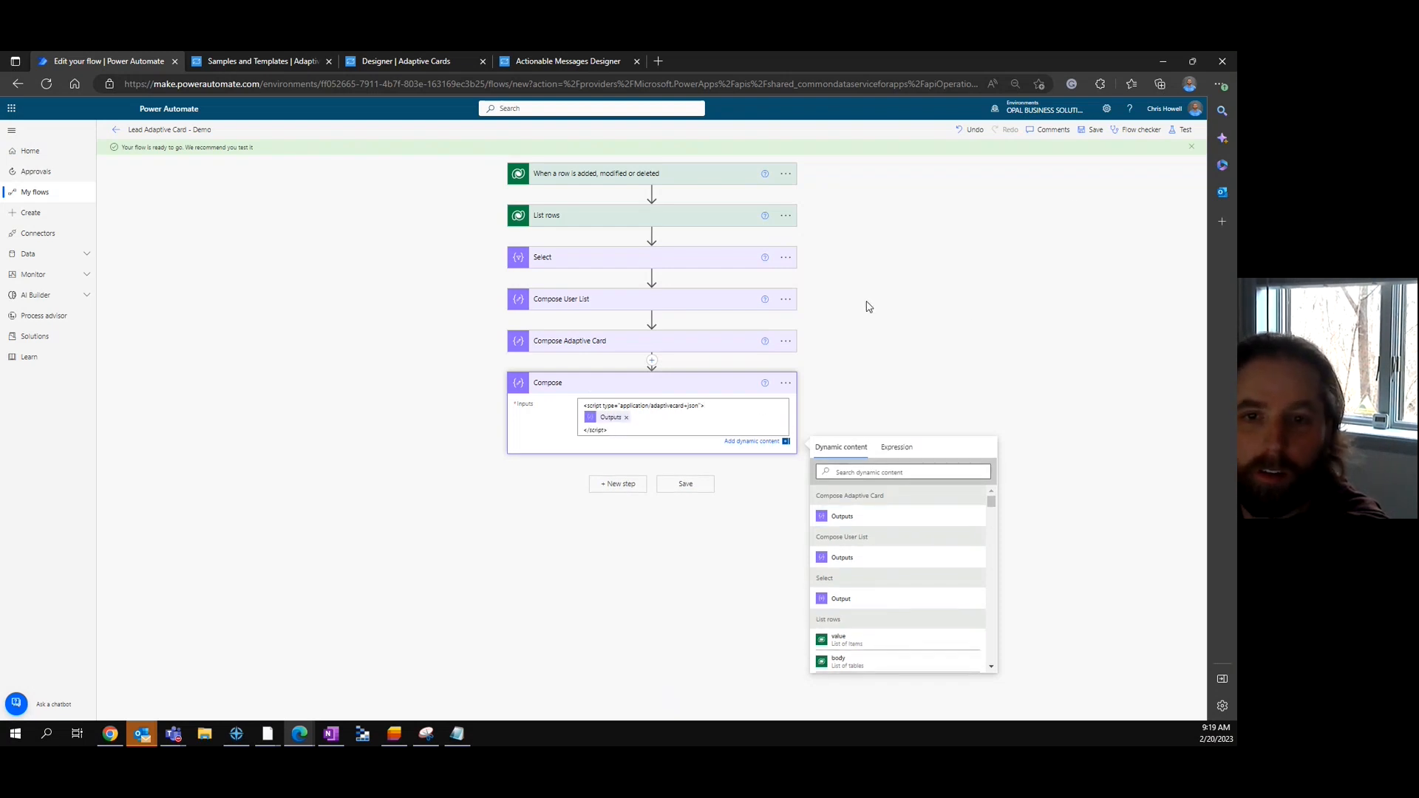
left_click(958, 321)
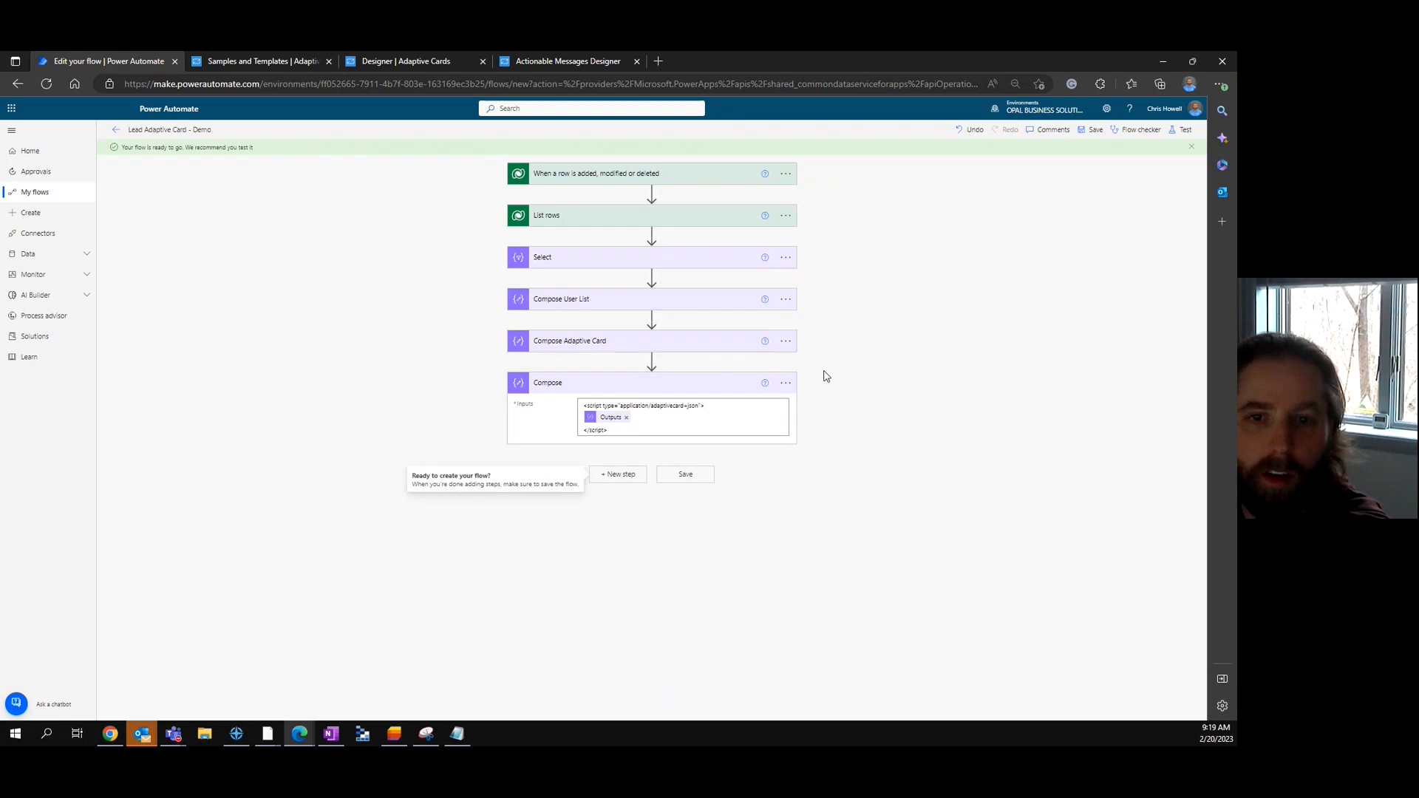
- Add a Send an email (V2) action whose HTML body is the Compose output
left_click(620, 476)
type("send email")
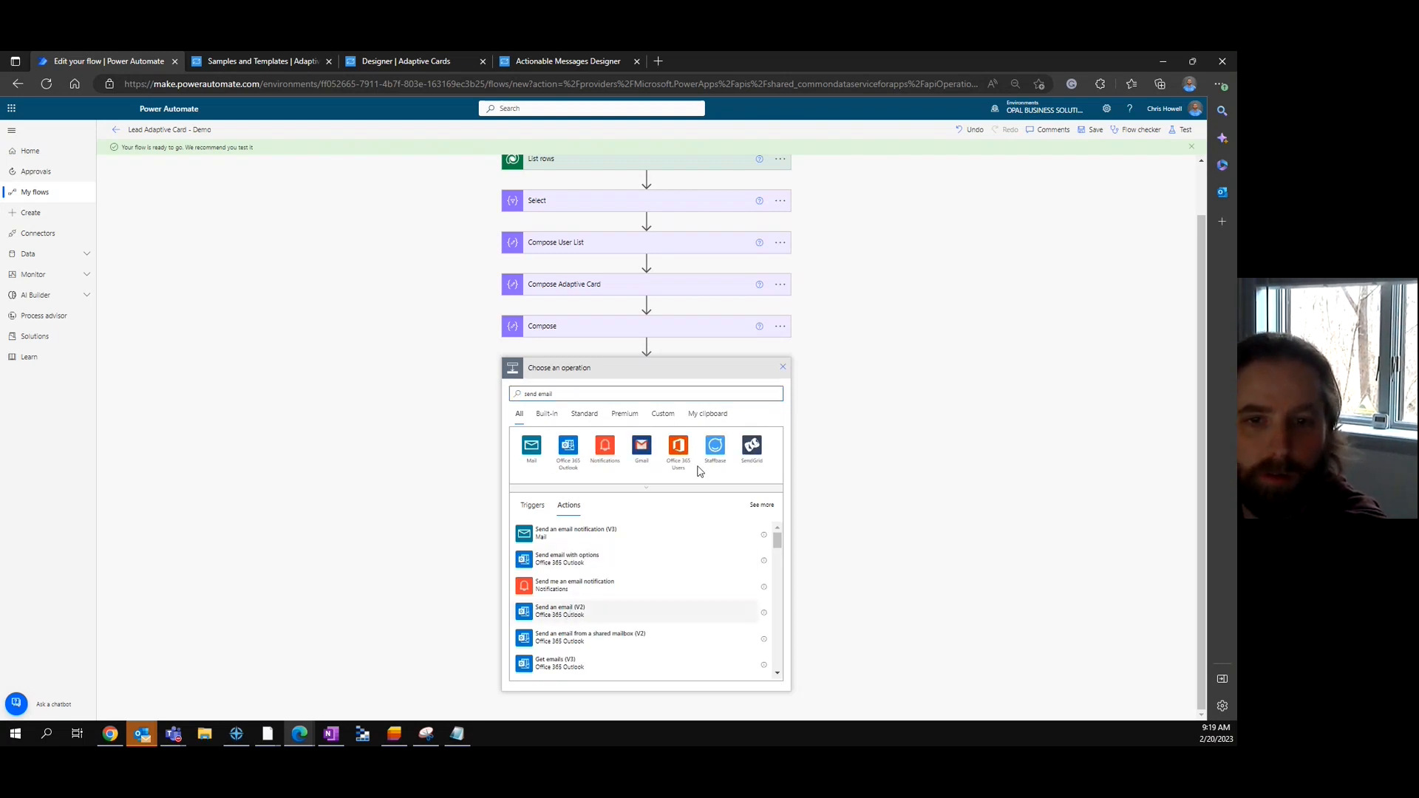
left_click(575, 610)
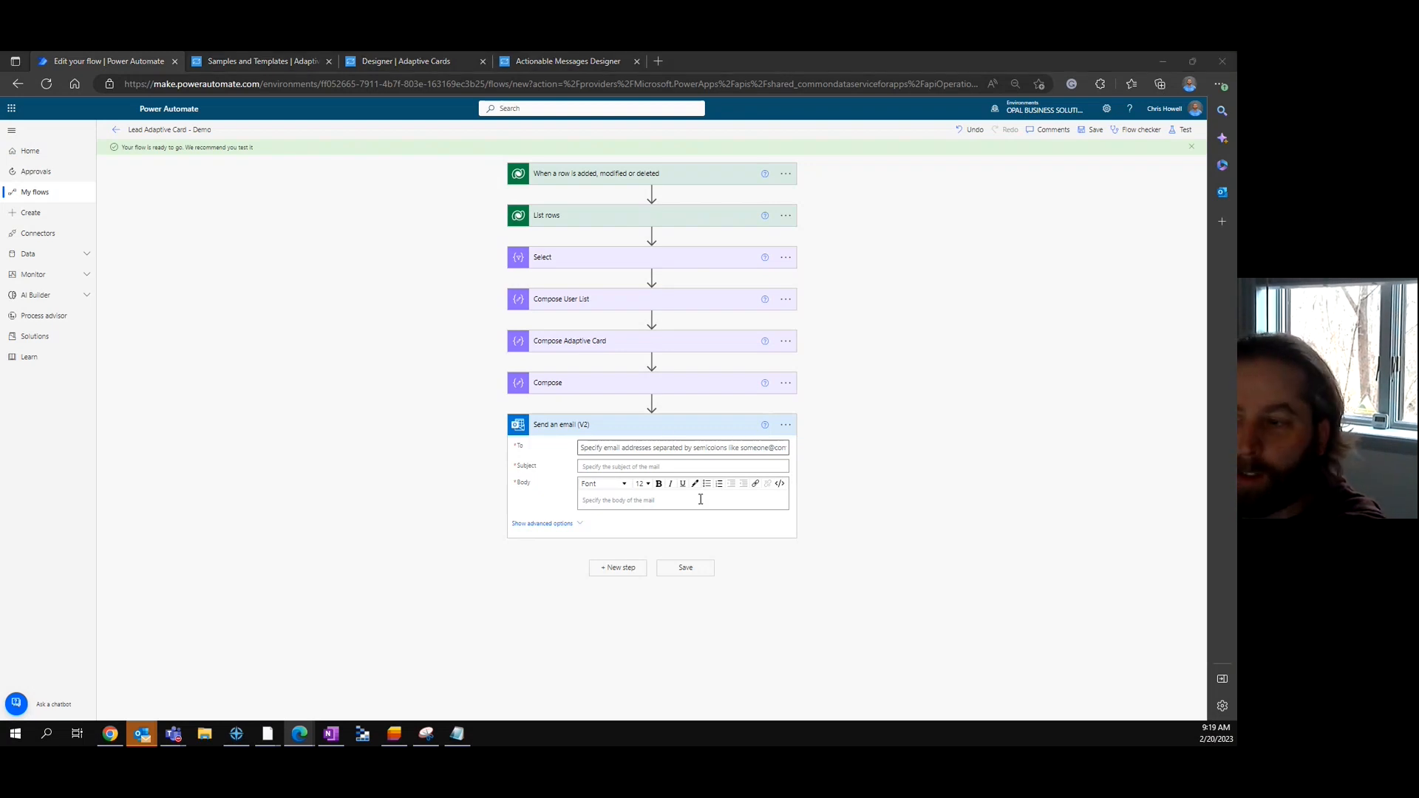
left_click(761, 493)
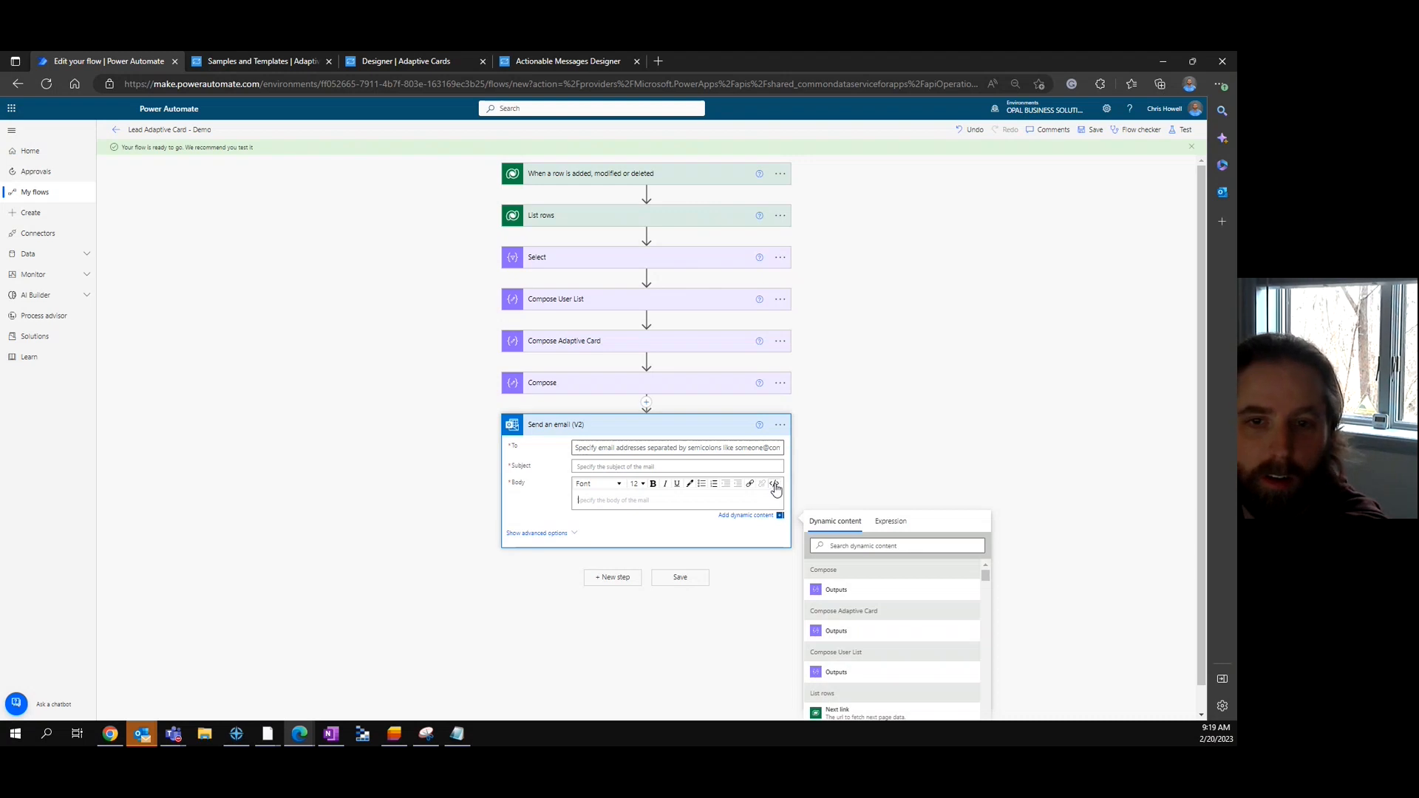
left_click(775, 487)
left_click_drag(587, 506, 475, 513)
key("BackSpace")
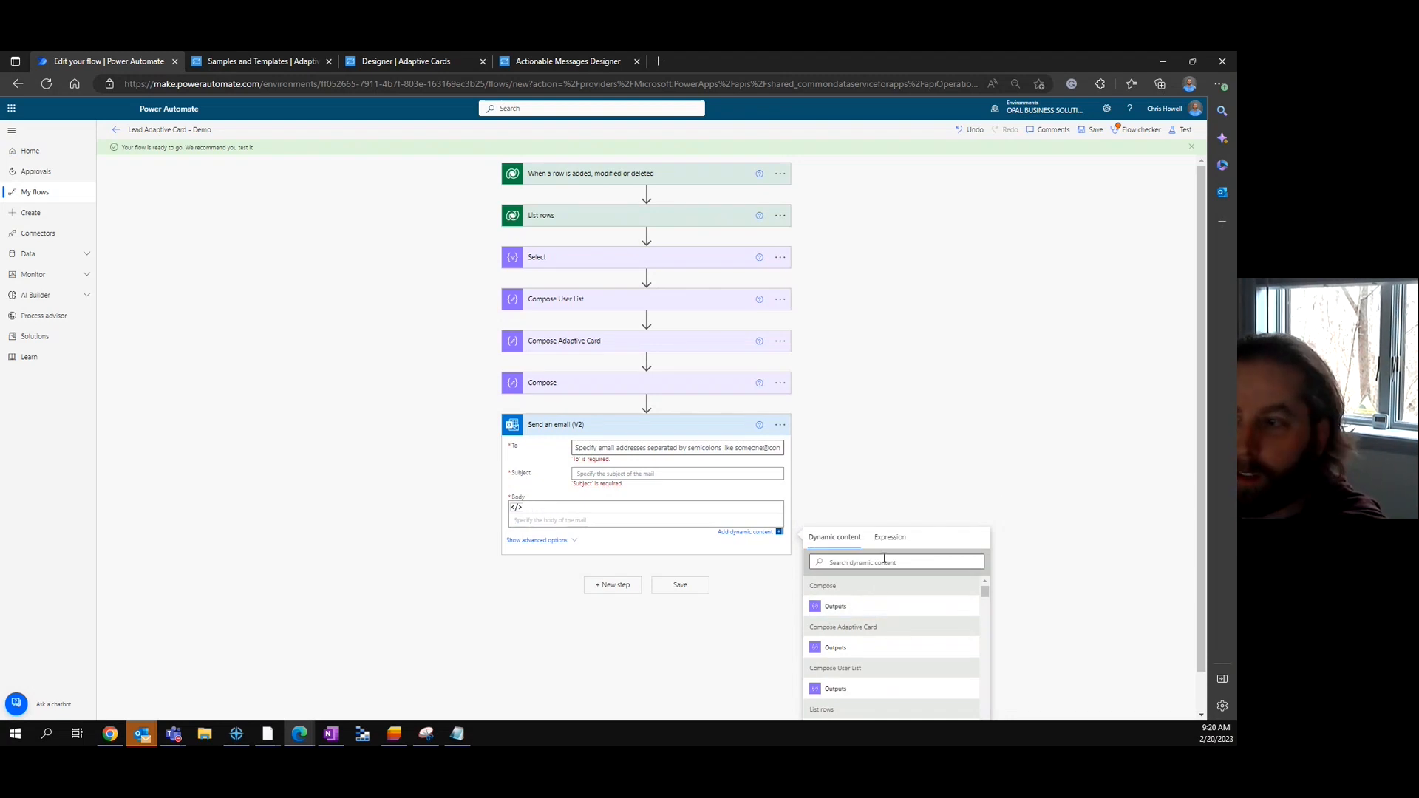
left_click(835, 607)
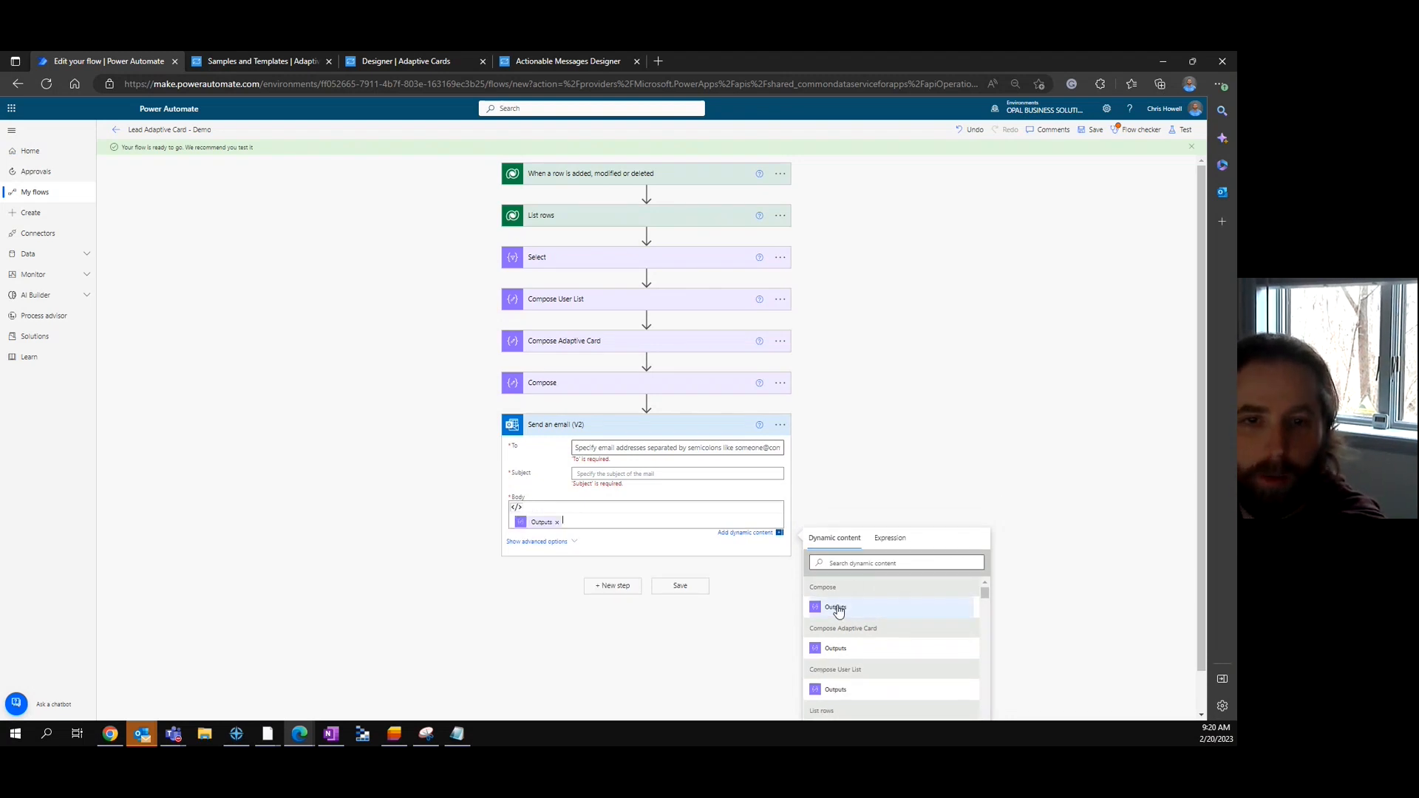
- Set the recipient's e-mail and subject 'Test - New Lead - Update Owner', then save the flow
left_click(641, 449)
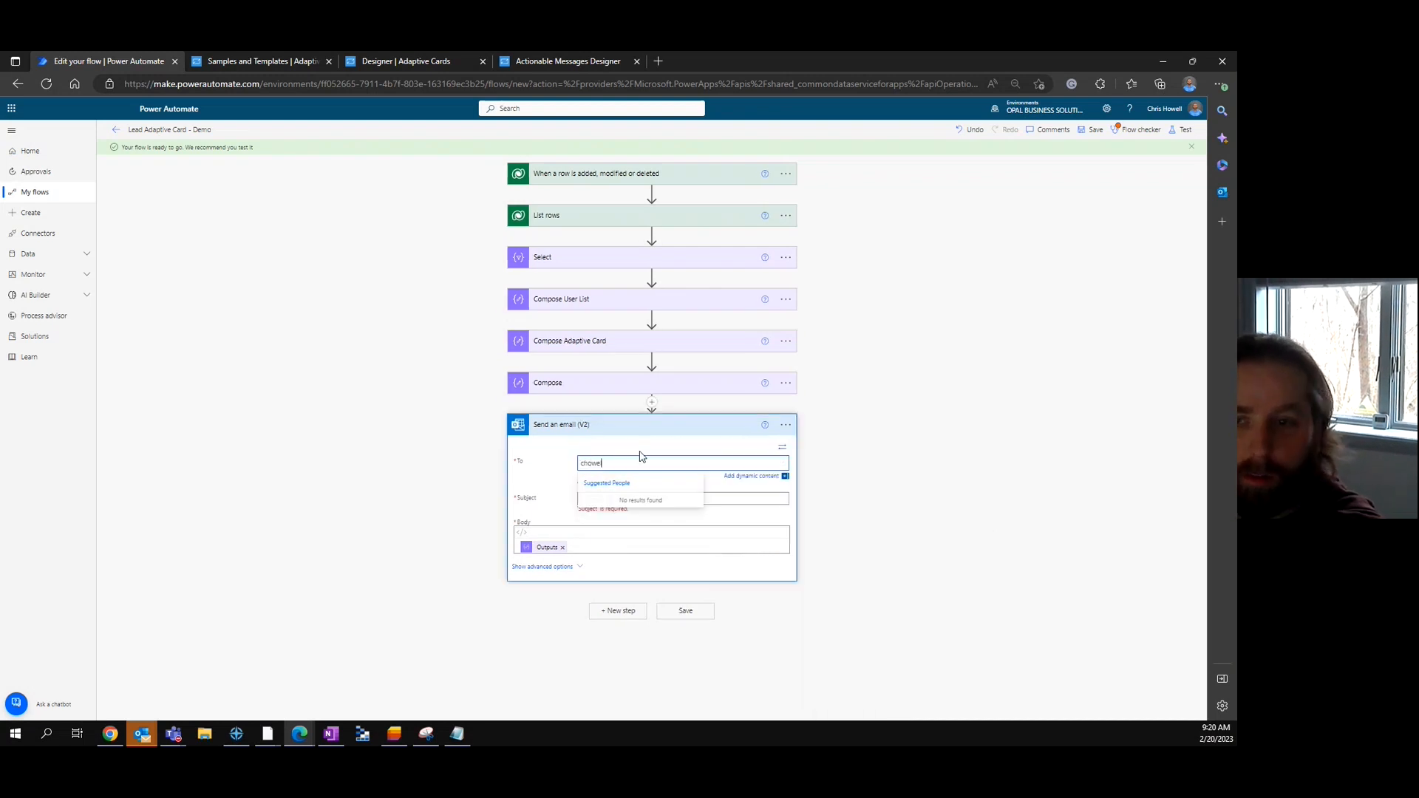
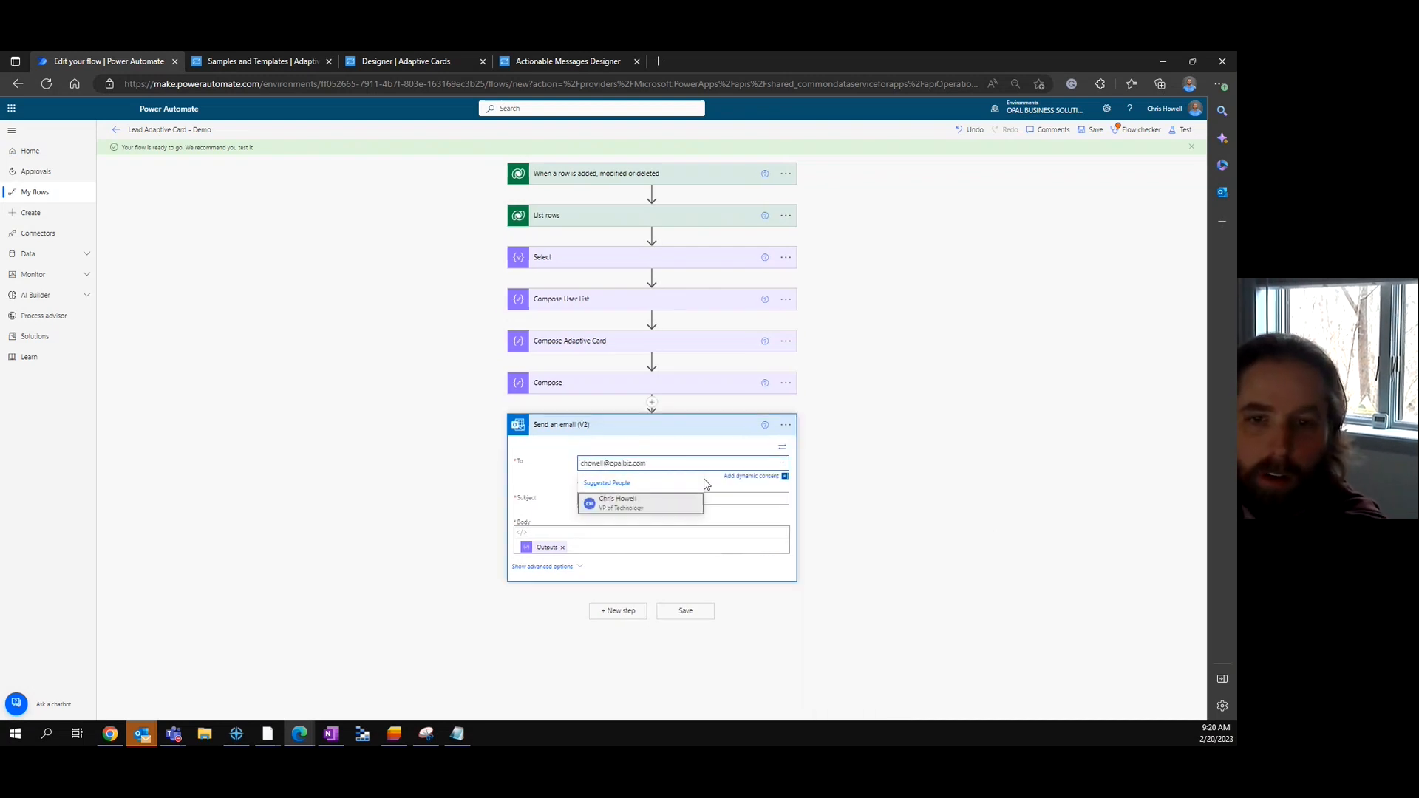
left_click(736, 501)
type("Test - New Lead - Upodat")
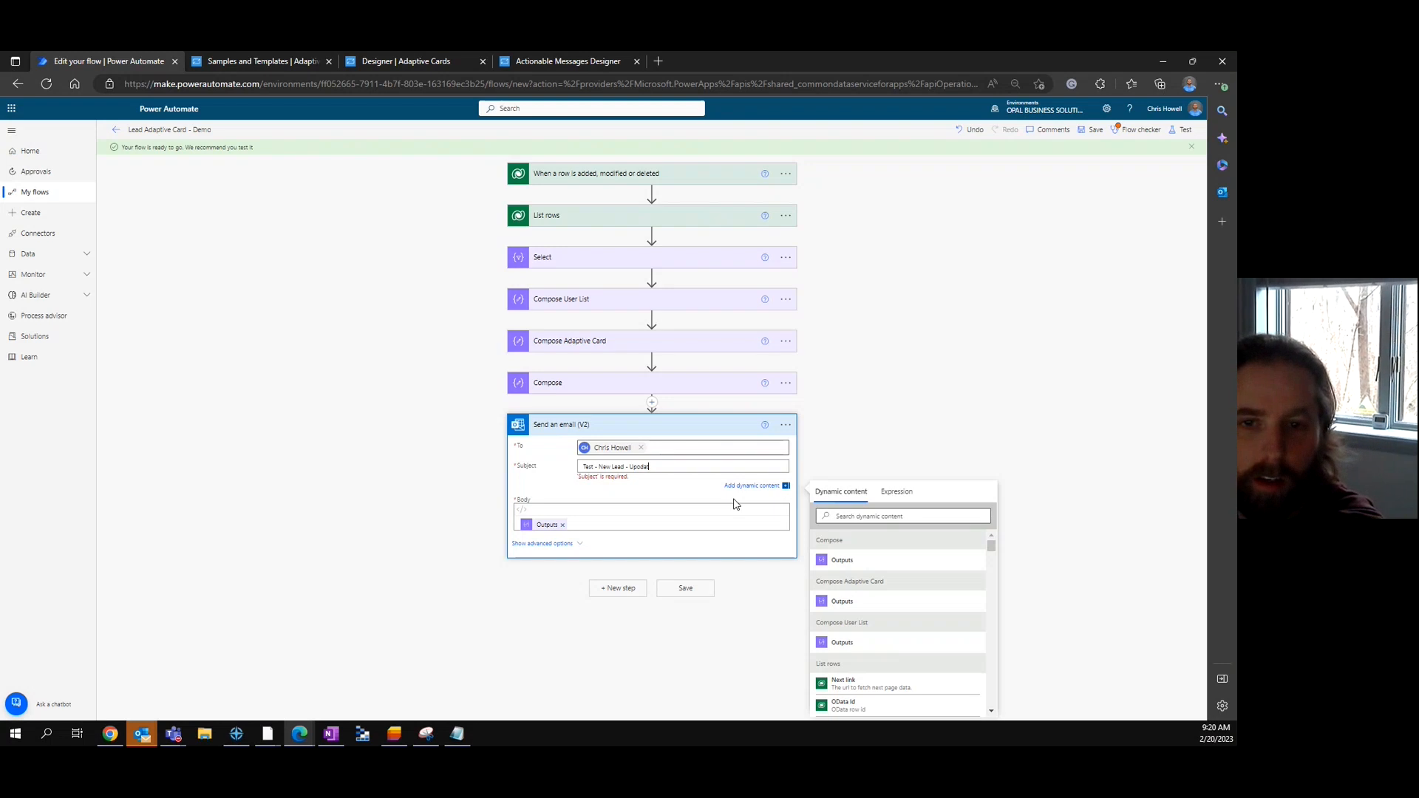
type("er")
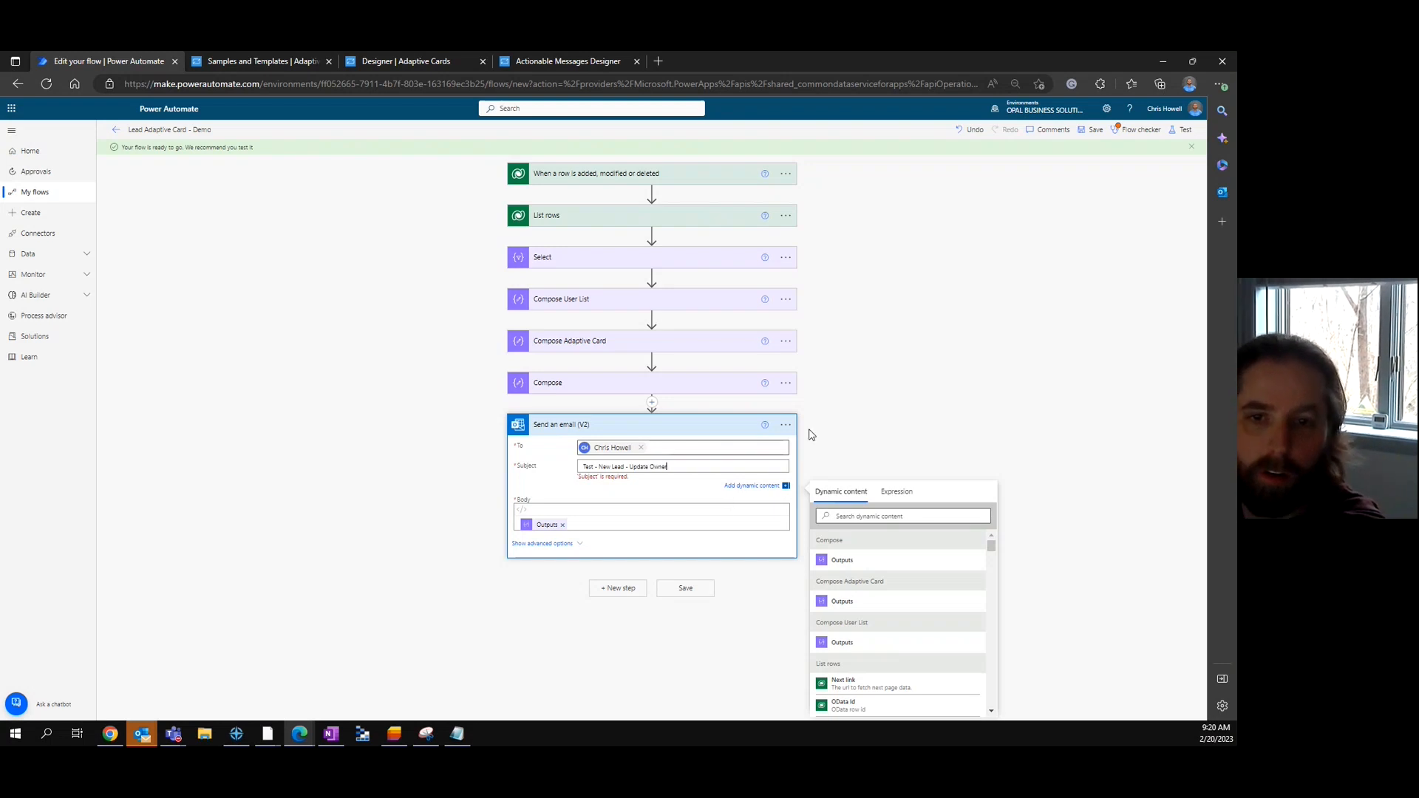
left_click(1095, 133)
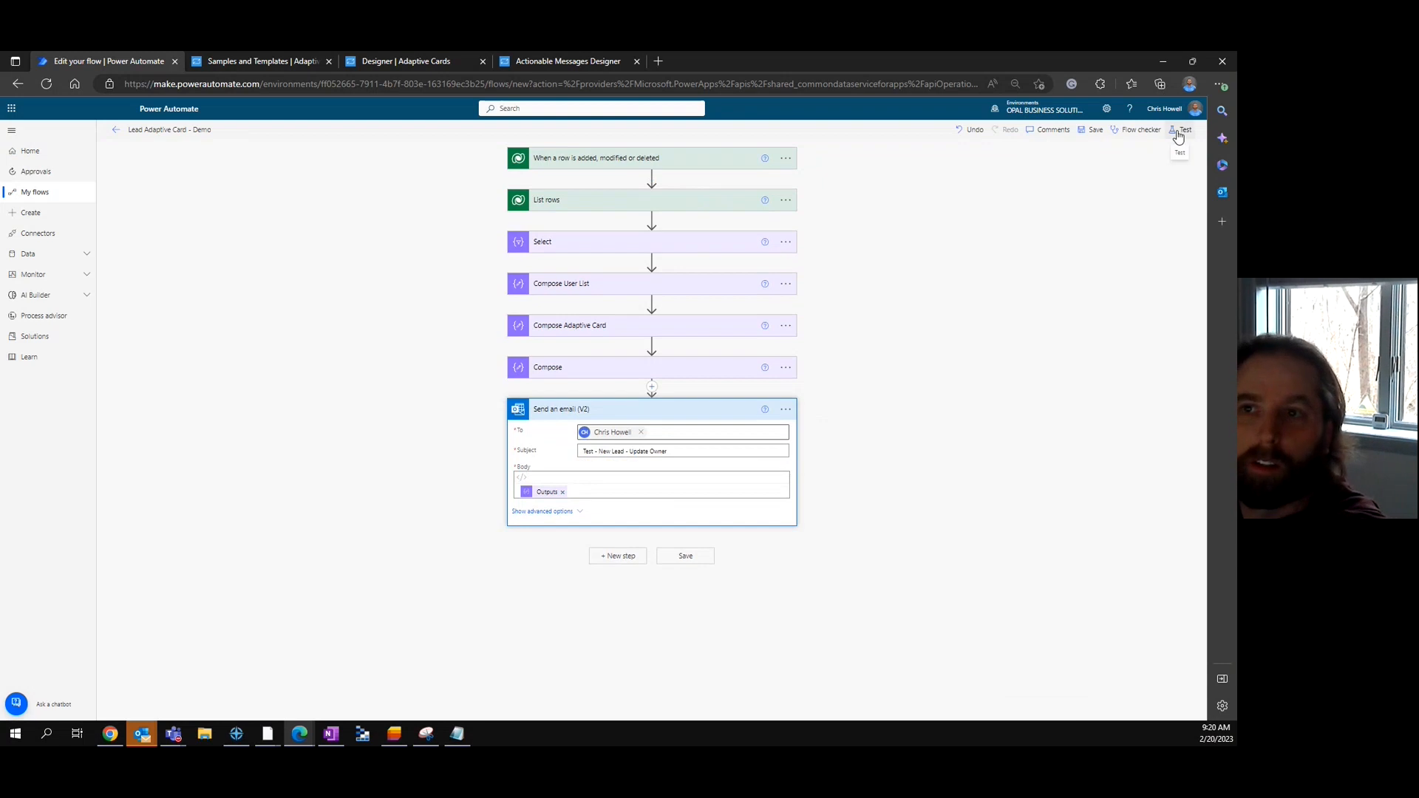
- Test the flow automatically using the recent successful trigger run
left_click(1180, 130)
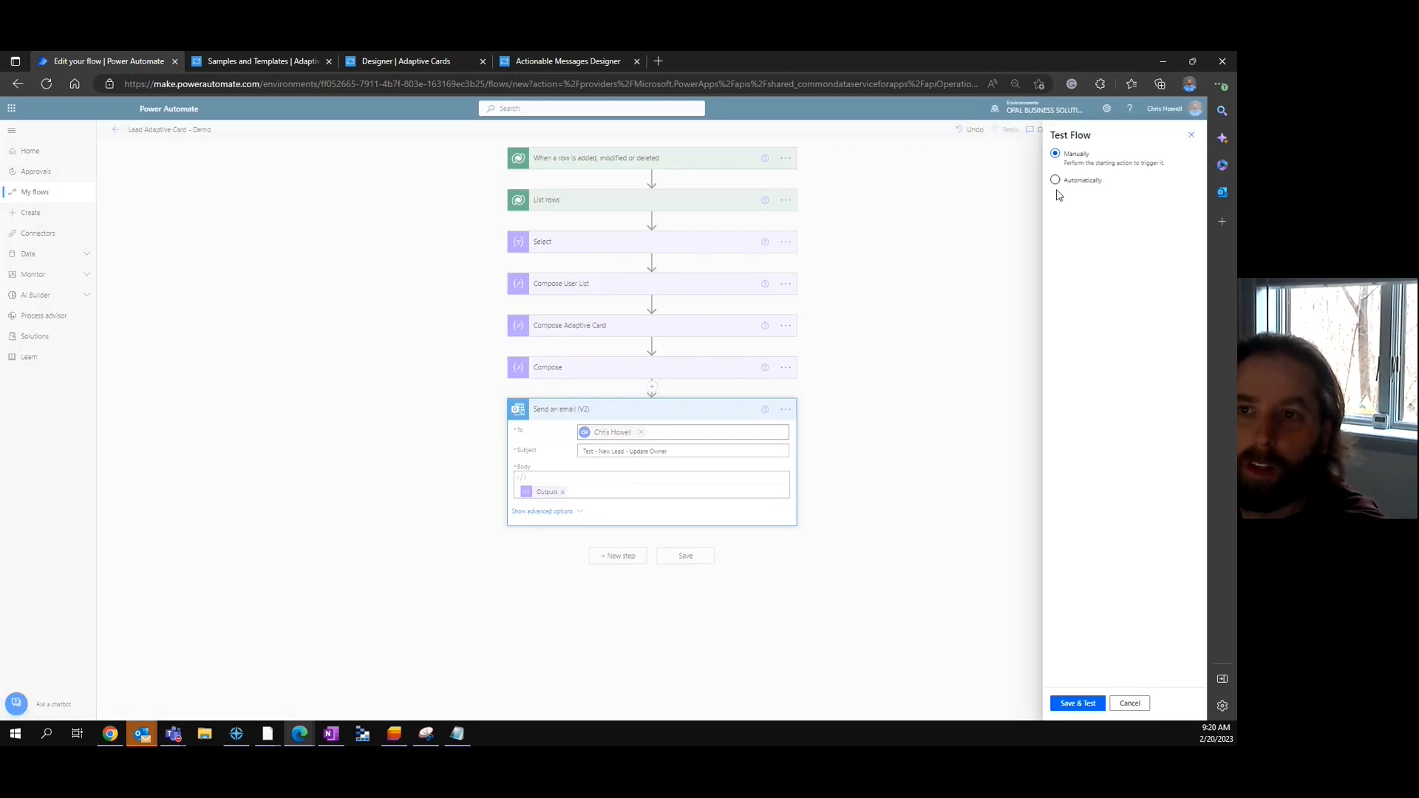
left_click(1055, 179)
left_click(1070, 197)
left_click(1059, 216)
left_click(1085, 706)
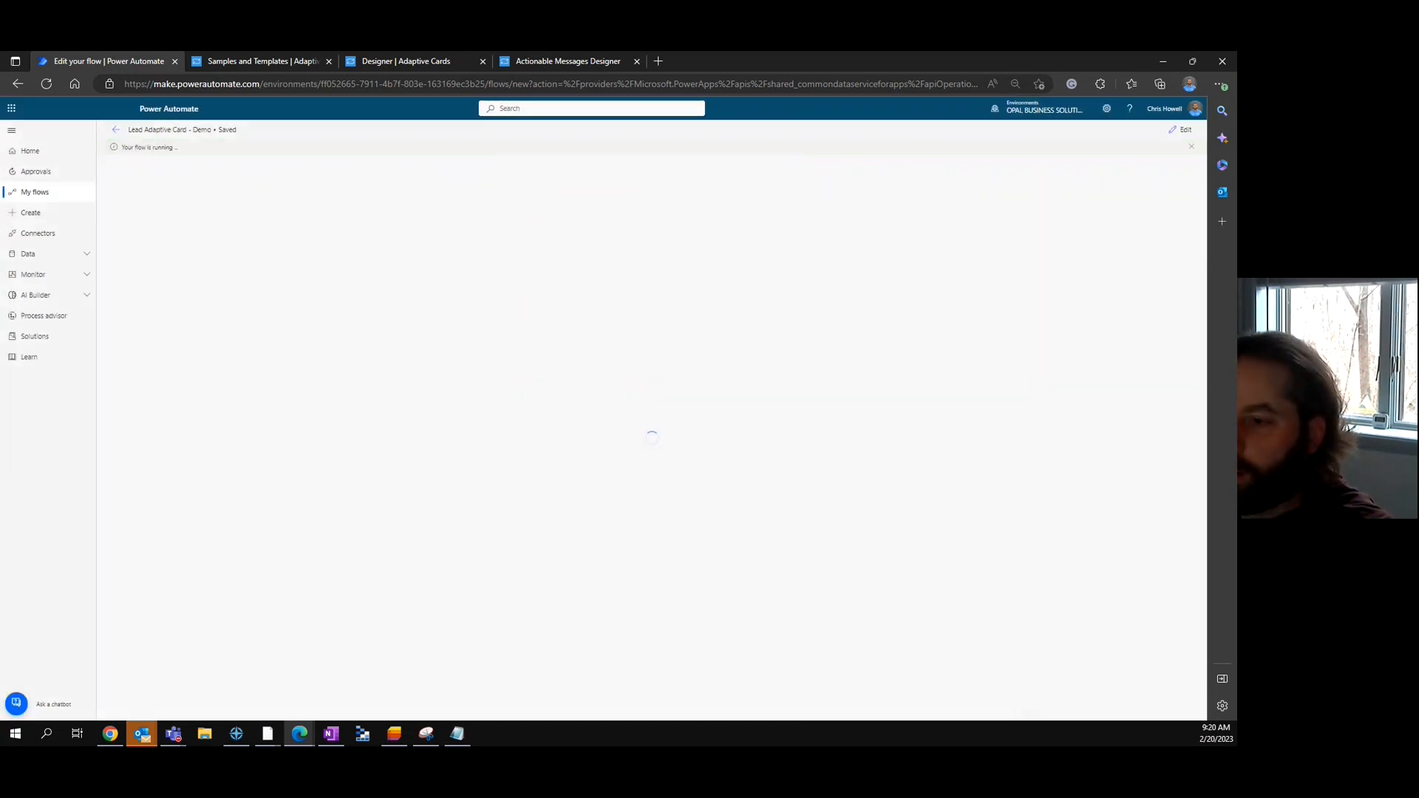
- Bring the received 'Test - New Lead - Update Owner' email to the screen centre beside the run
key("super+d")
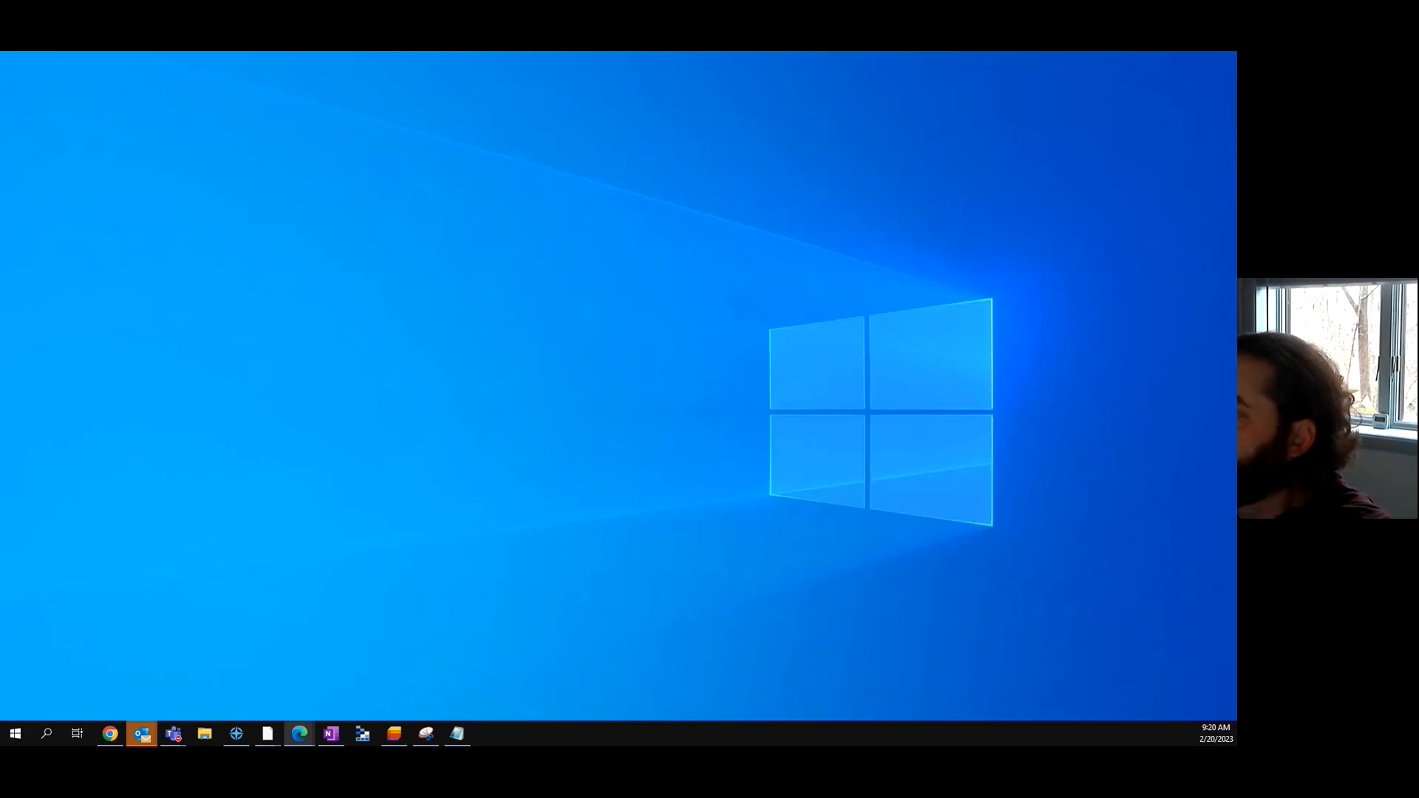
key("super+d")
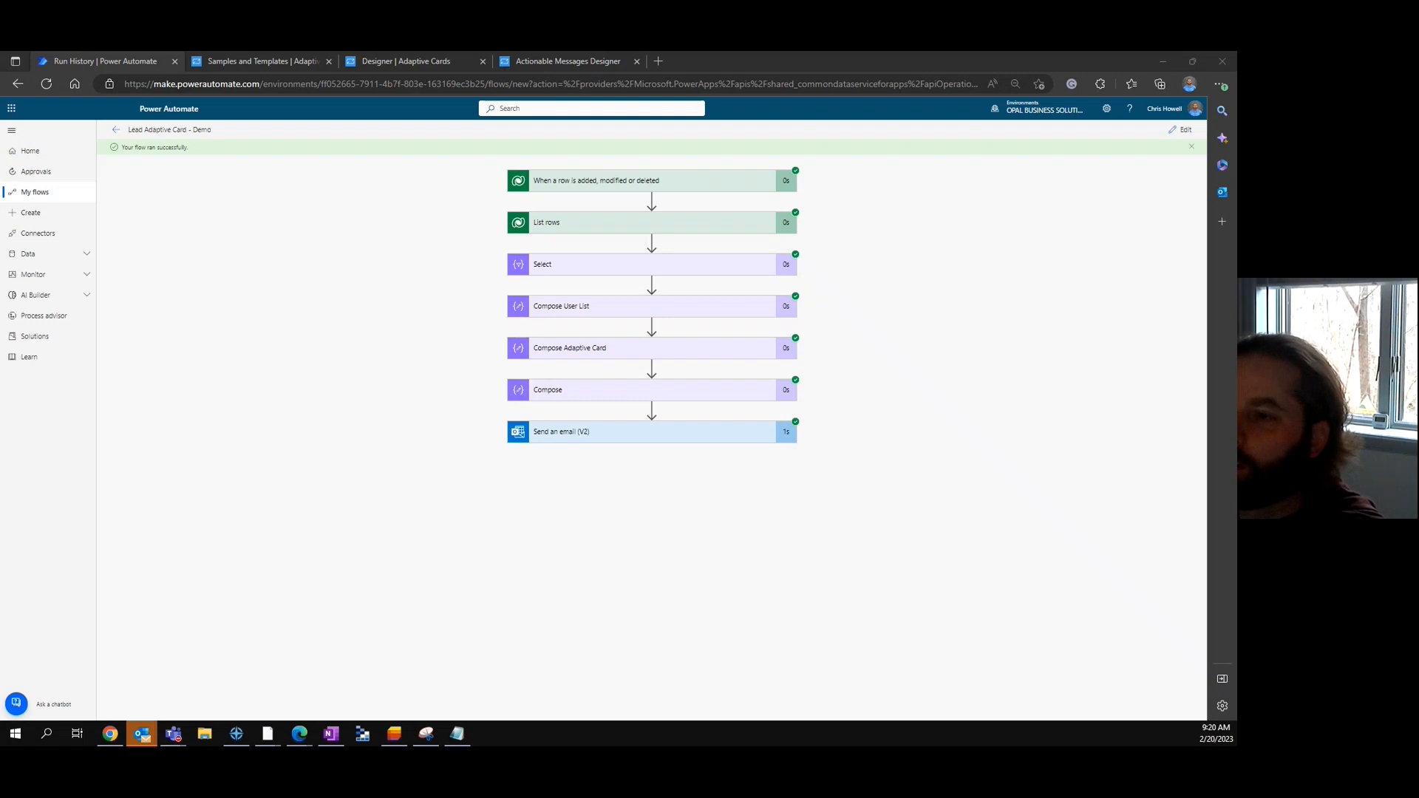
left_click_drag(1236, 111, 638, 188)
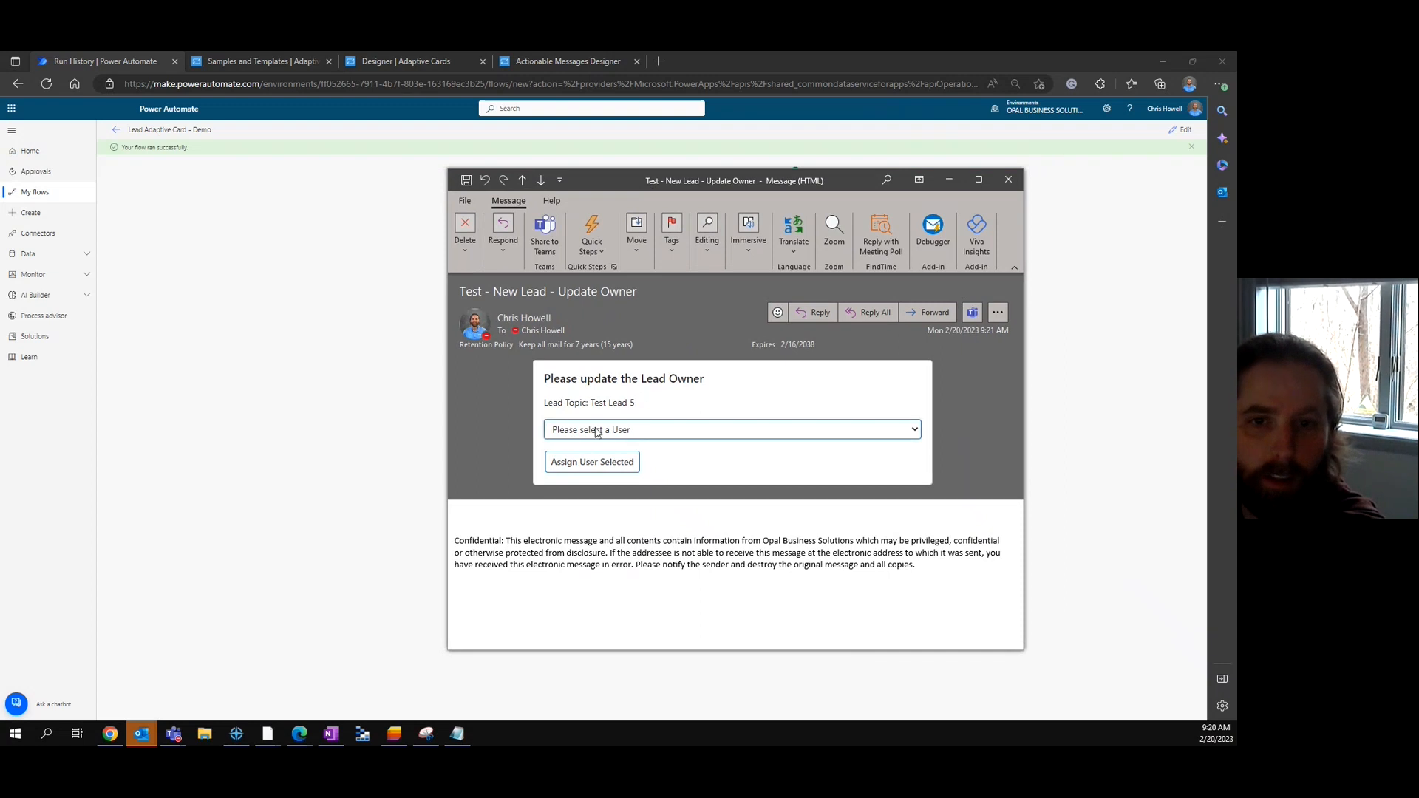
- Check the card's 'Please select a User' dropdown lists the organization's users, then close it
left_click(891, 427)
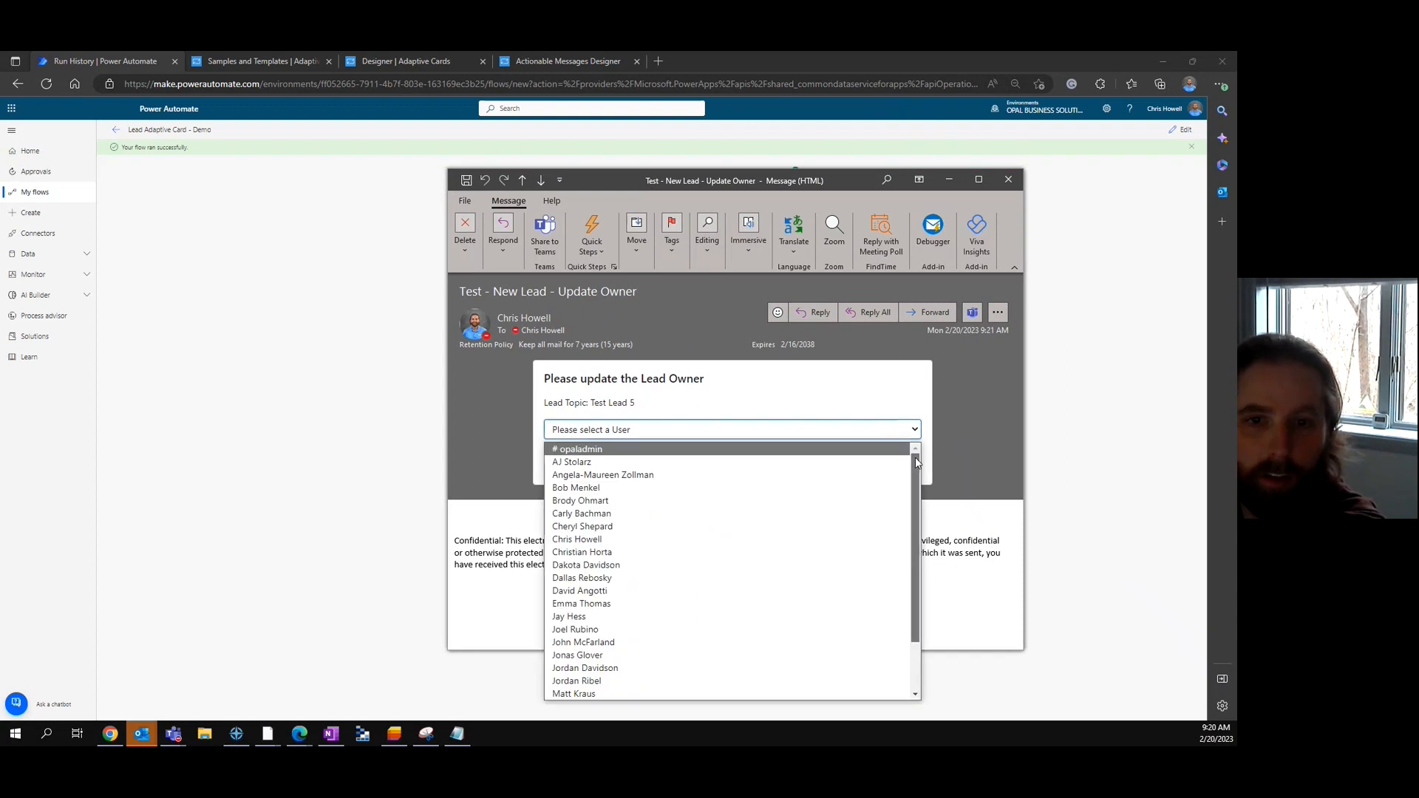
scroll(906, 610, "down", 2)
scroll(909, 562, "up", 2)
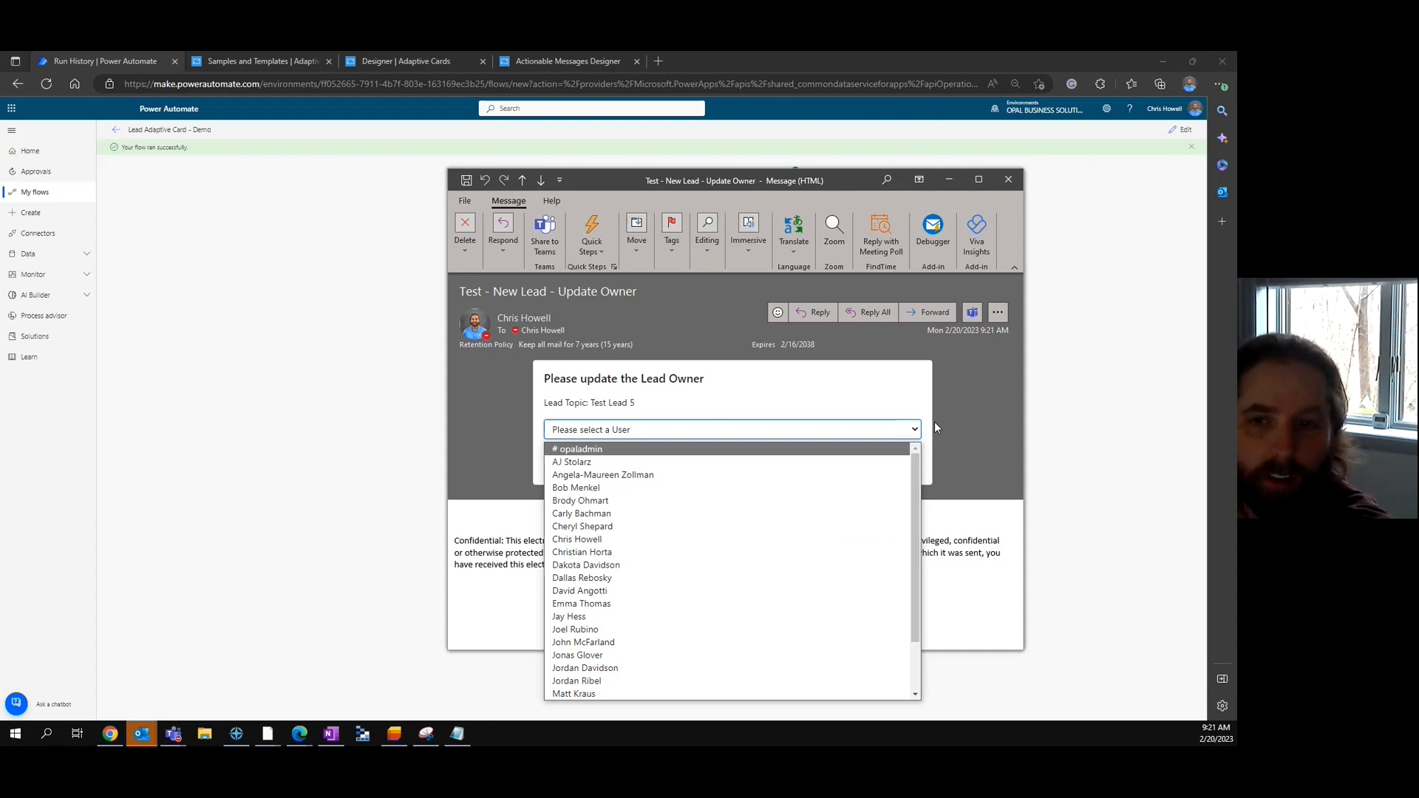
left_click_drag(913, 471, 954, 399)
left_click(949, 396)
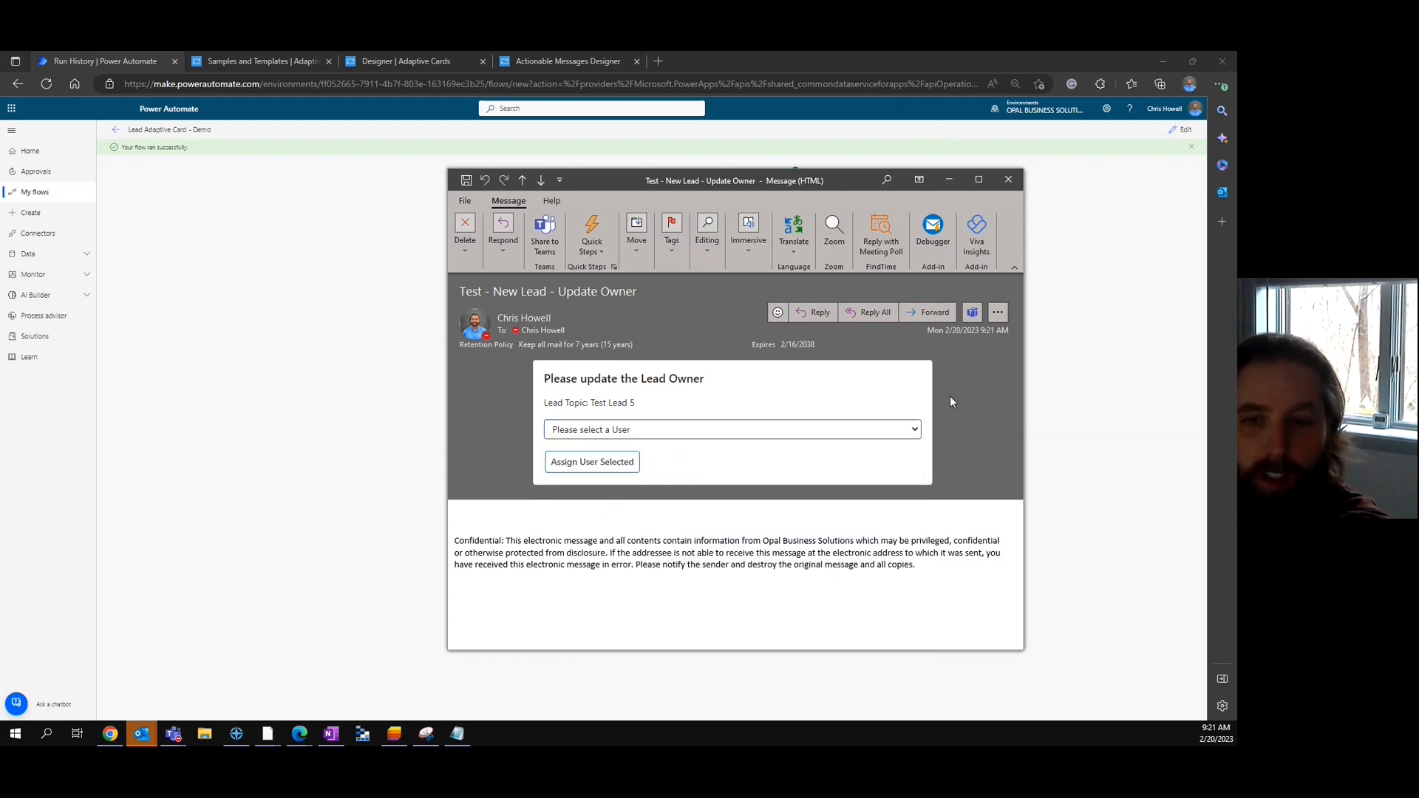